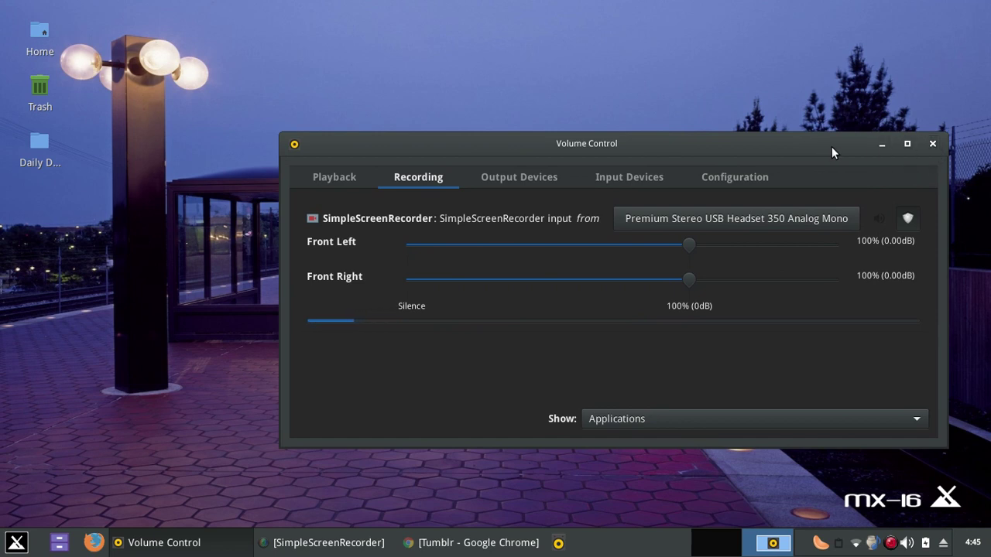
Close the Volume Control window, find MX Welcome with the application search term "welcome" and launch it
left_click(933, 145)
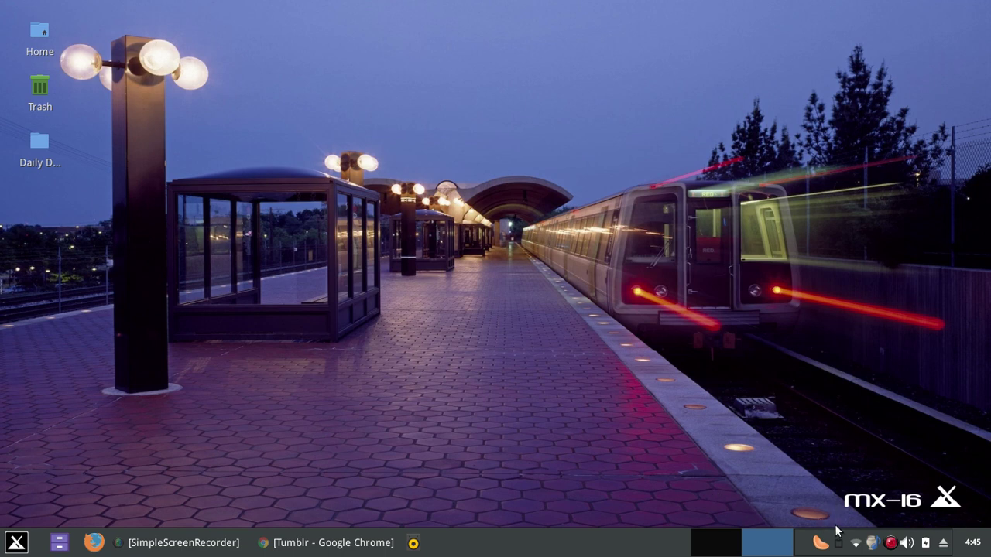
left_click(16, 542)
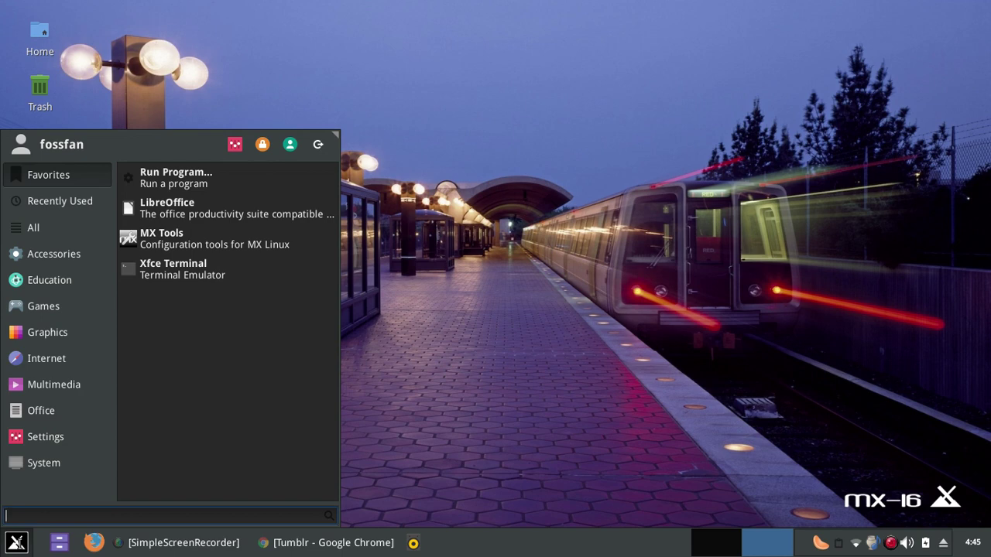
type("wel")
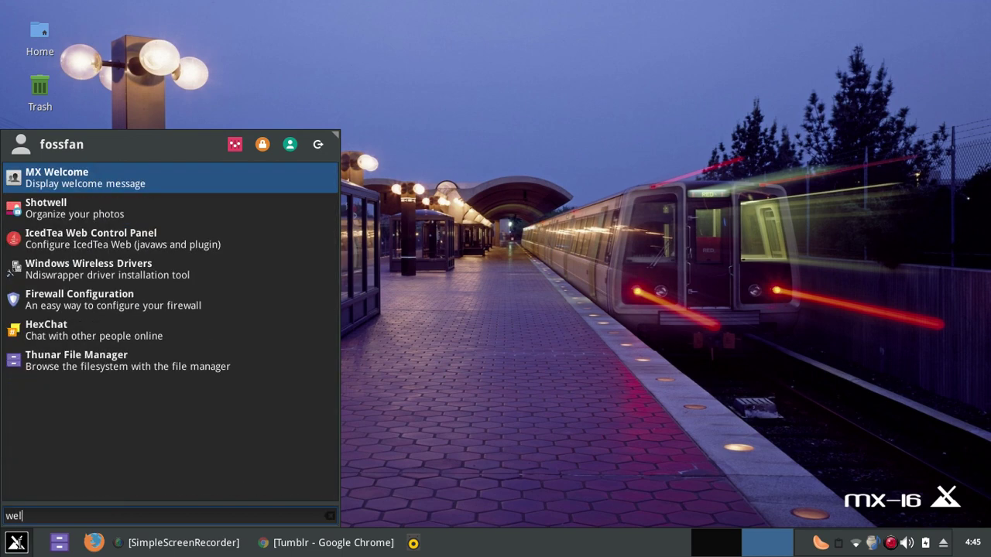
type("com")
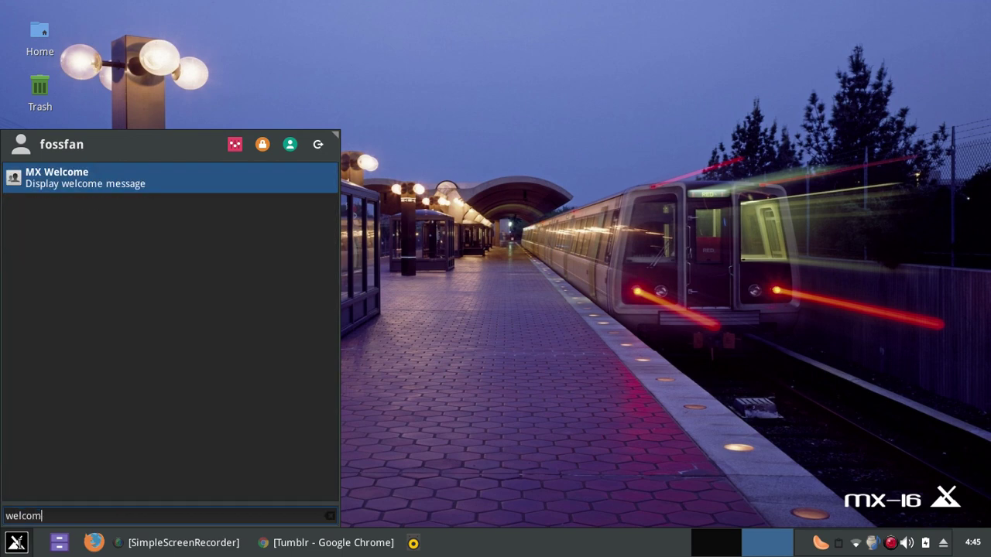
type("e")
key("Return")
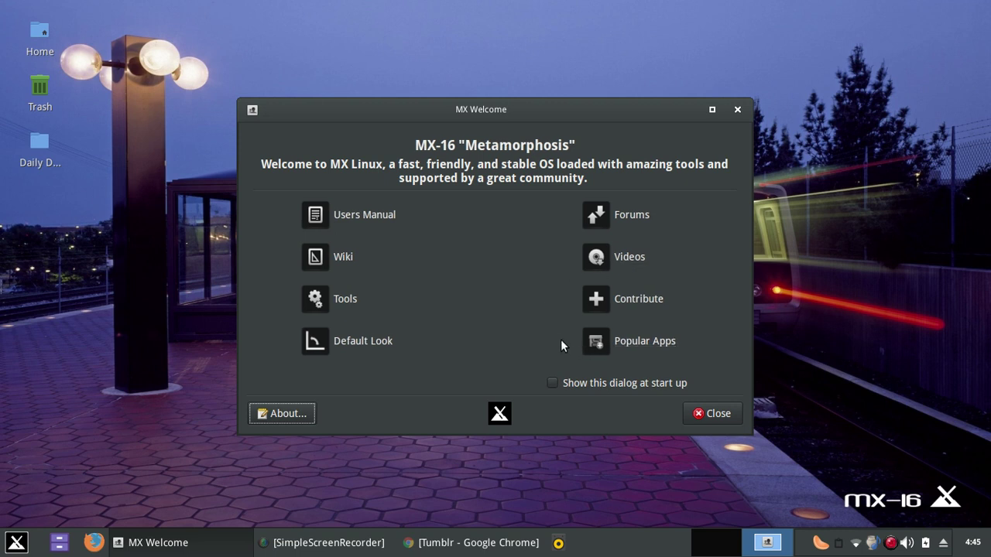
Open the MX-16 Users Manual, skim it from the support section through "PAE or non-PAE?", and close it
left_click(380, 214)
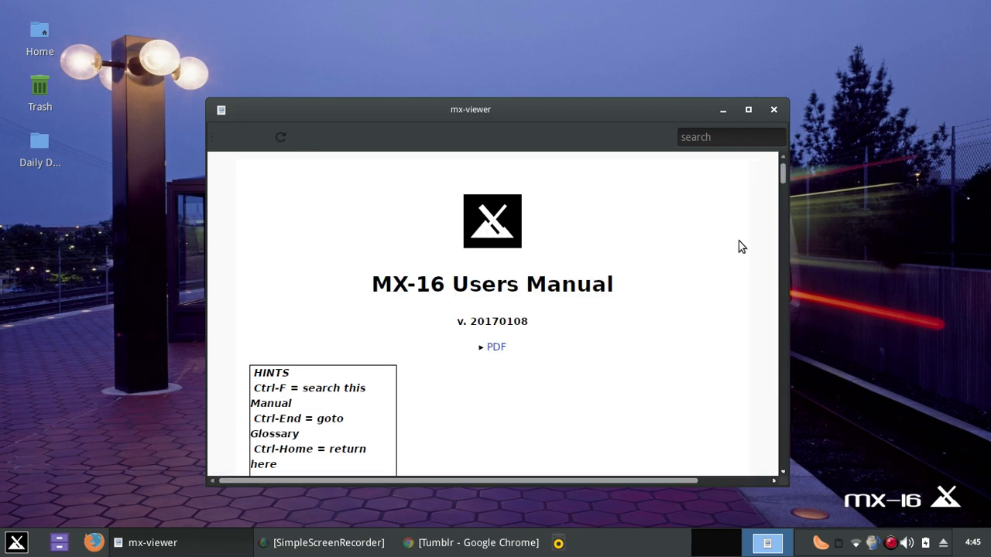
left_click_drag(784, 181, 785, 190)
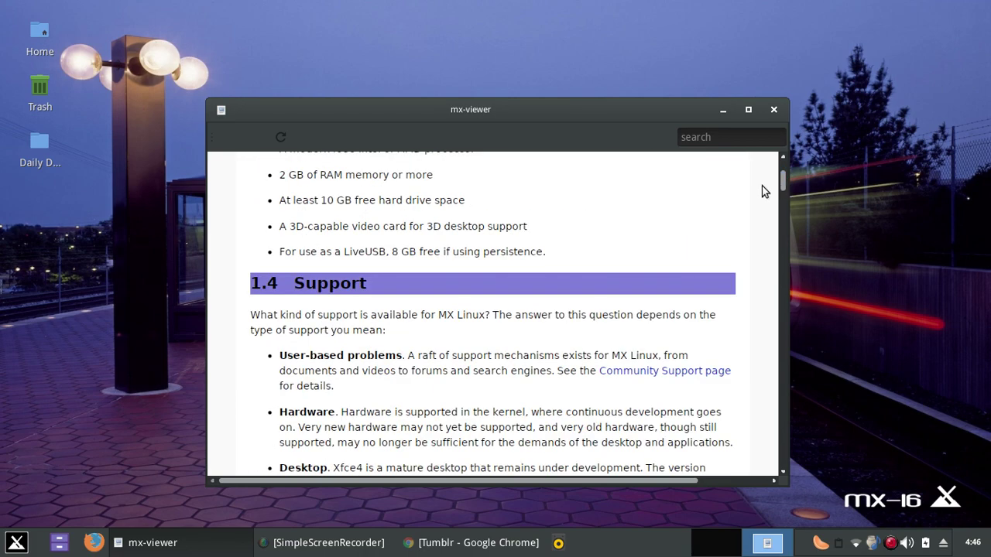
scroll(742, 191, "down", 5)
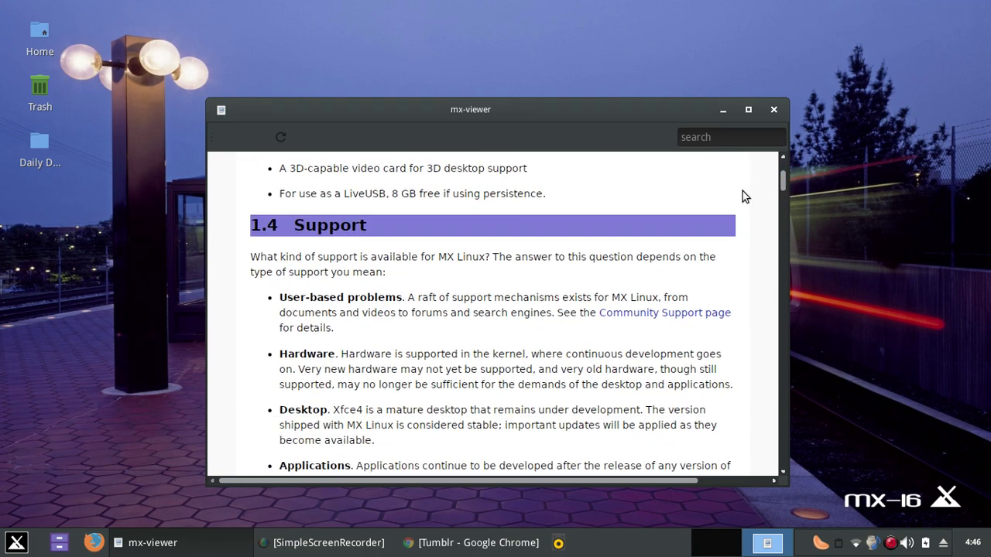
scroll(743, 191, "down", 5)
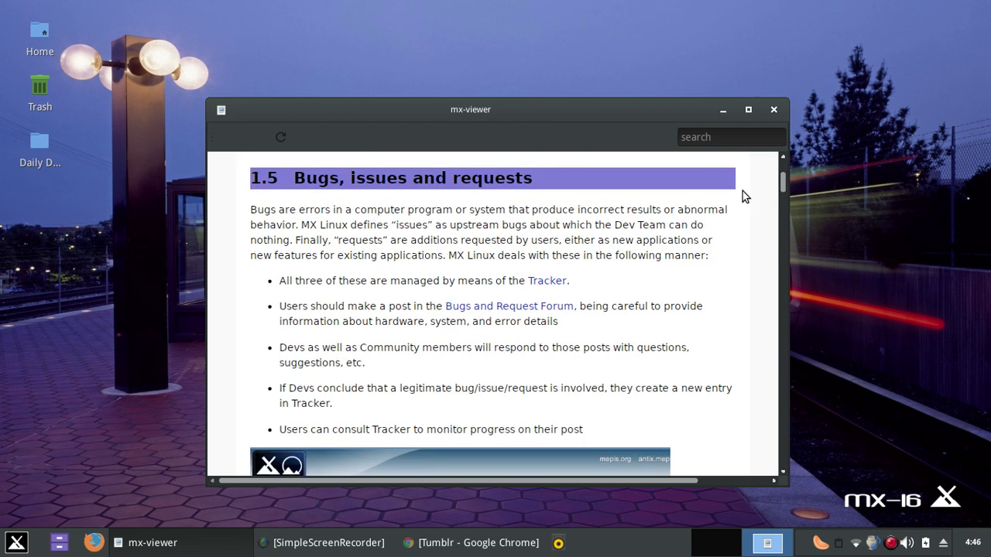
scroll(743, 191, "down", 3)
scroll(743, 191, "down", 3)
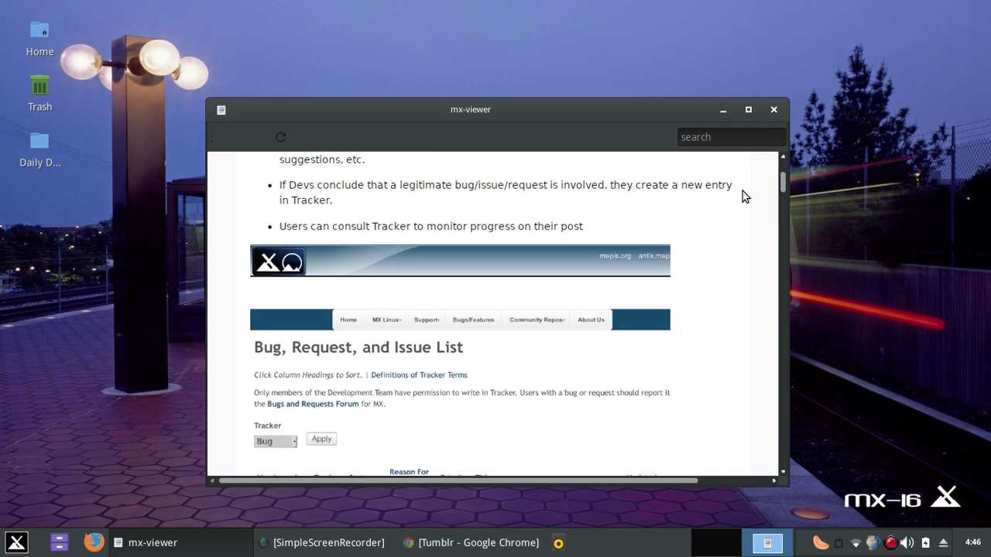
scroll(743, 191, "down", 3)
scroll(742, 196, "down", 10)
scroll(743, 191, "down", 11)
scroll(742, 192, "down", 4)
scroll(743, 192, "down", 4)
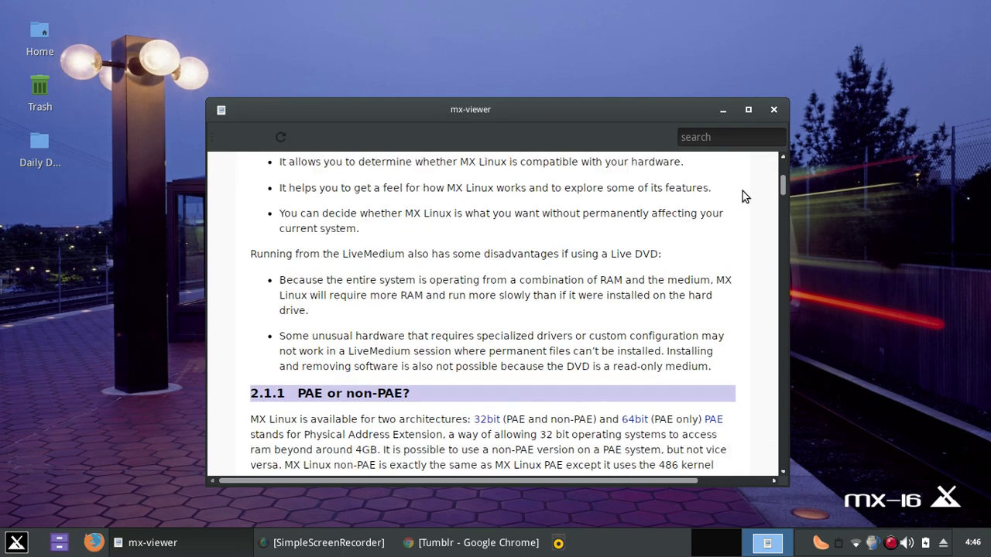
scroll(742, 197, "down", 3)
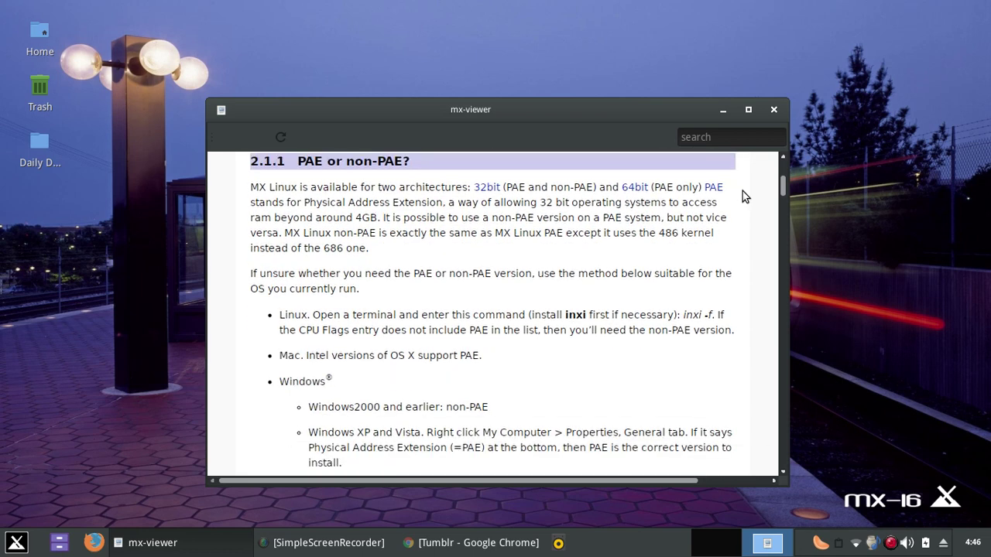
left_click(775, 111)
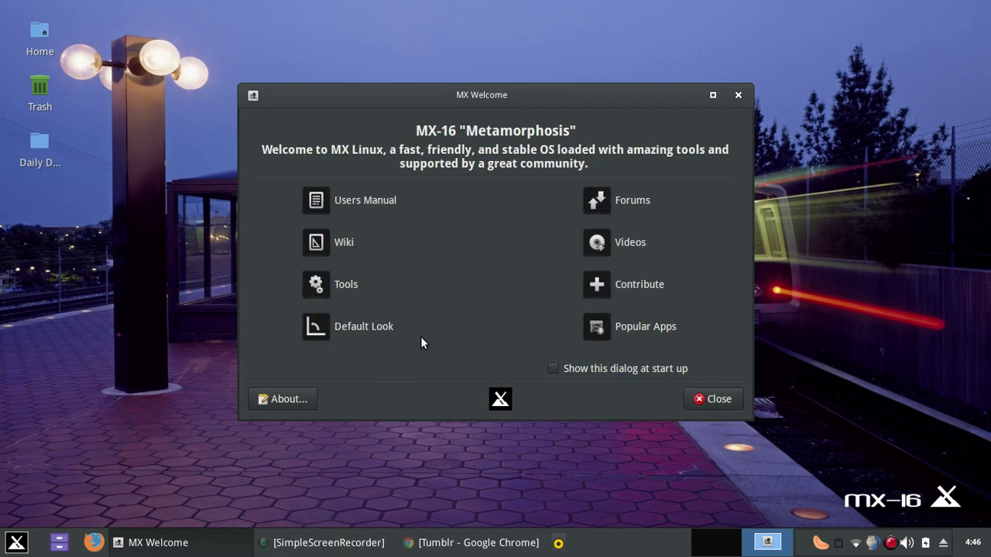
Open MX Tools from the welcome screen, review its tools from Live through Utilities, and close it
left_click(355, 285)
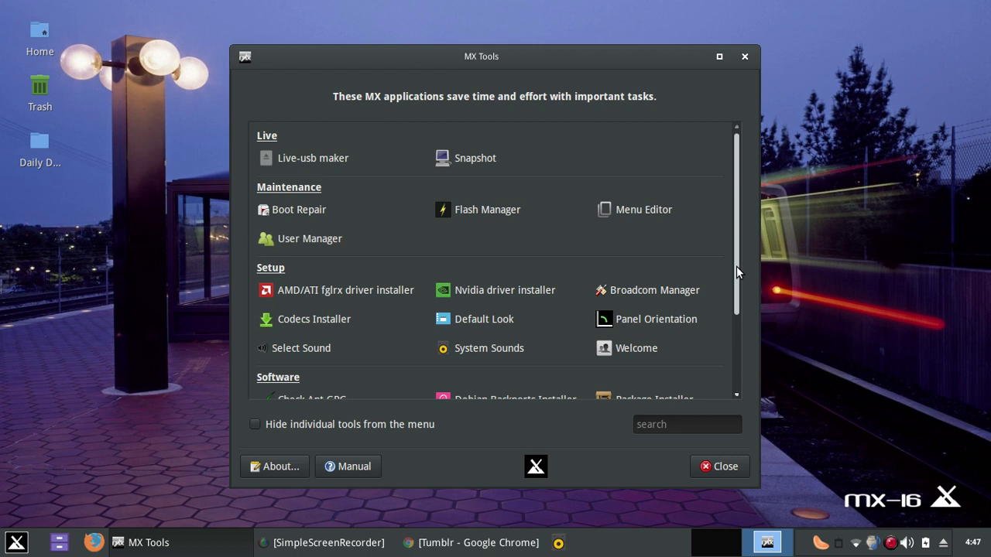
left_click_drag(737, 266, 733, 294)
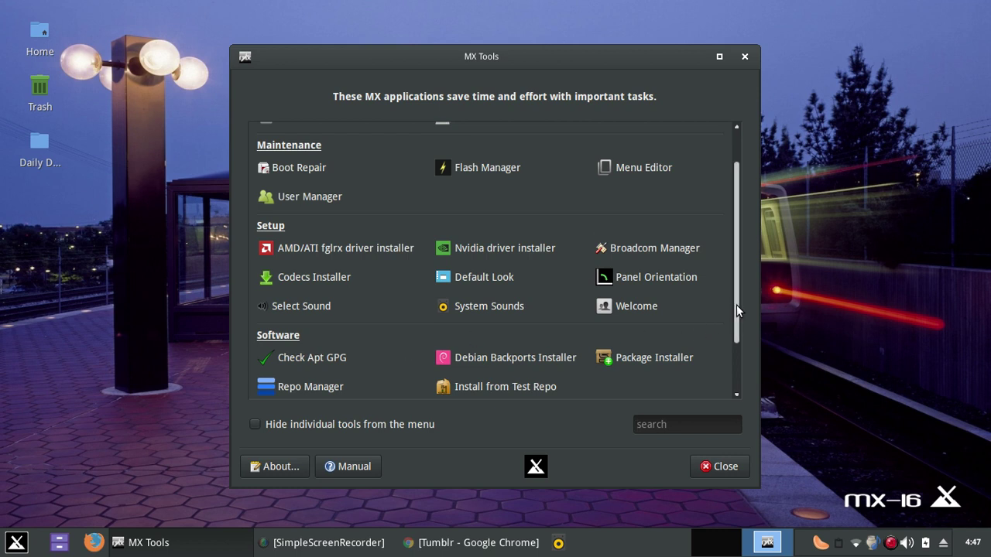
left_click_drag(737, 305, 734, 352)
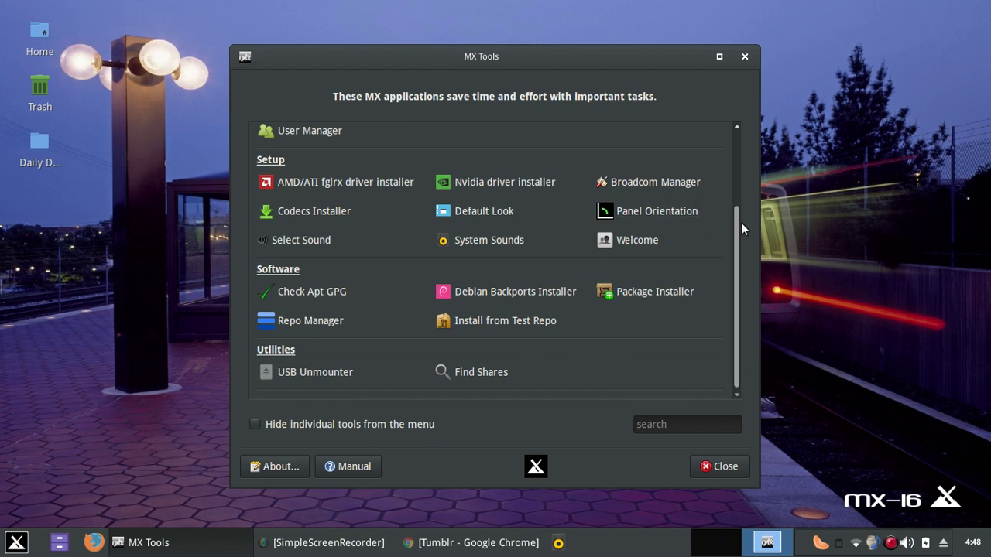
left_click_drag(739, 223, 739, 138)
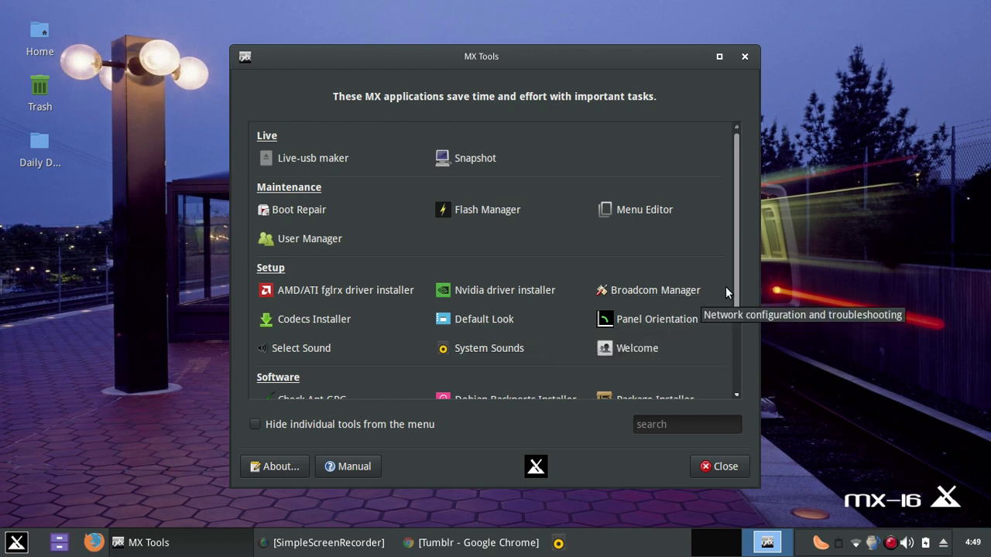
left_click_drag(735, 274, 737, 352)
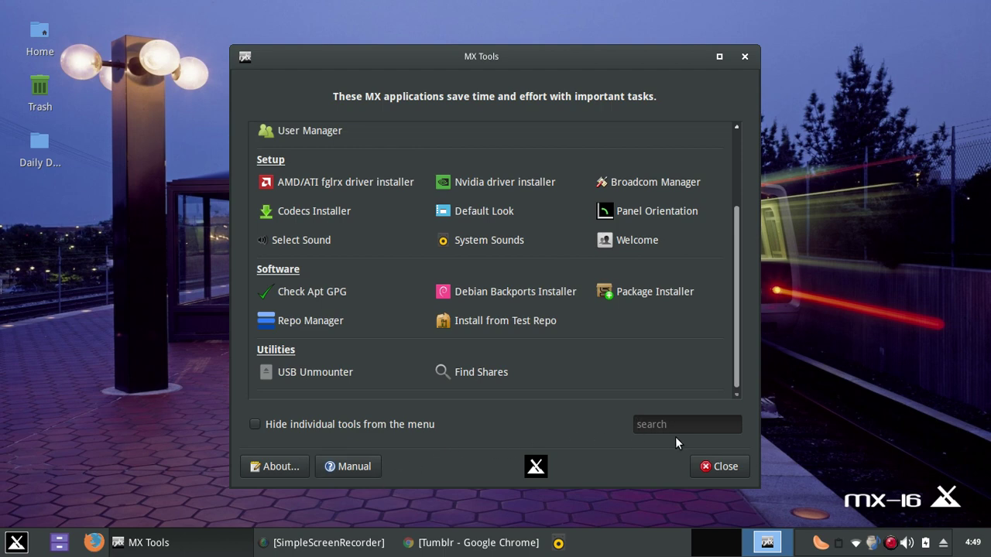
left_click(721, 471)
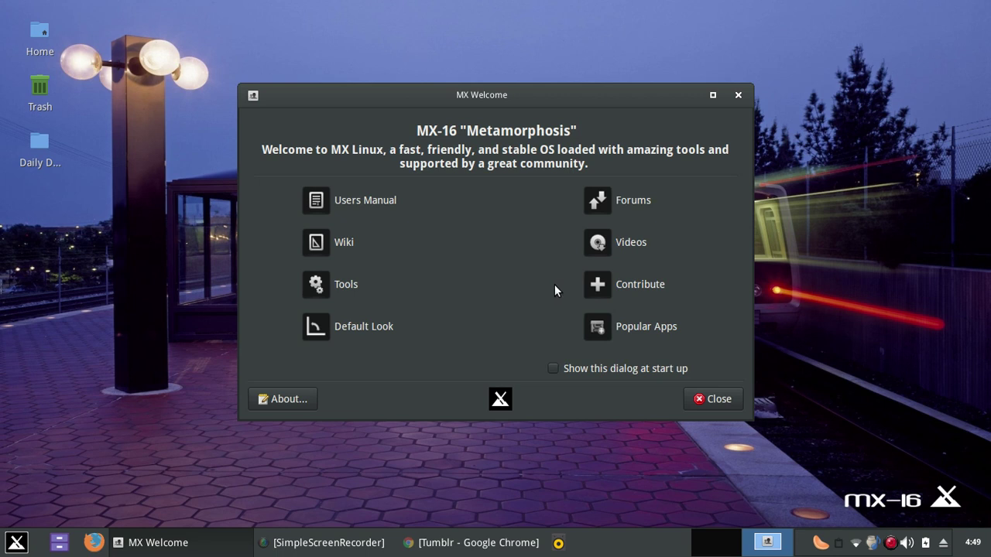
Open the MX Linux Forum from MX Welcome, browse its board index in a maximized window, and close the viewer
left_click(627, 203)
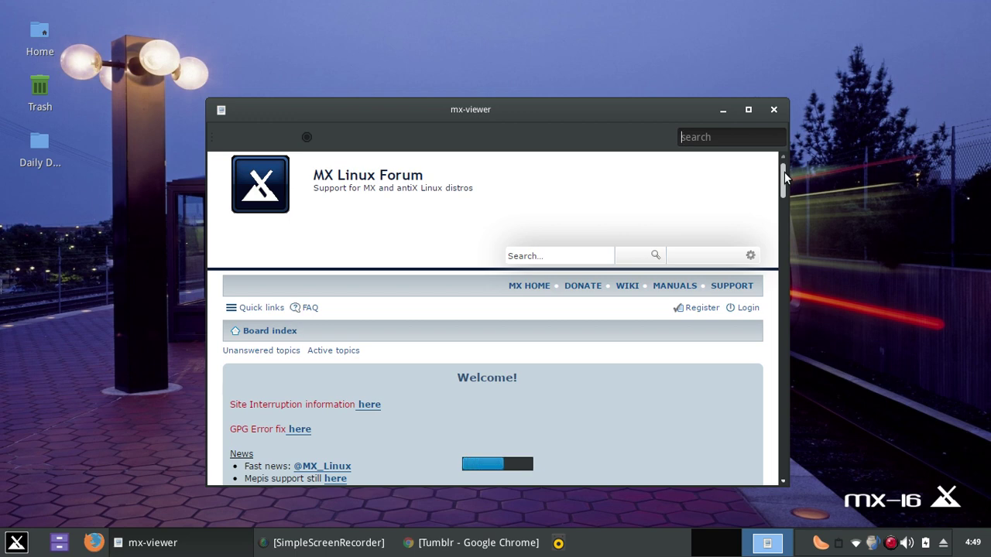
mouse_move(784, 171)
left_mouse_down()
mouse_move(784, 269)
mouse_move(789, 185)
mouse_move(776, 186)
left_mouse_up()
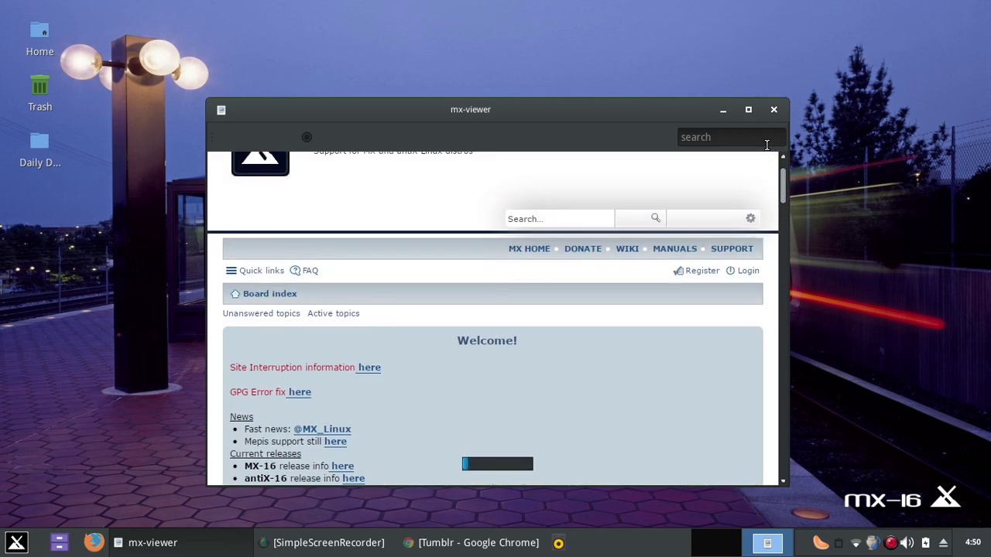
left_click(749, 110)
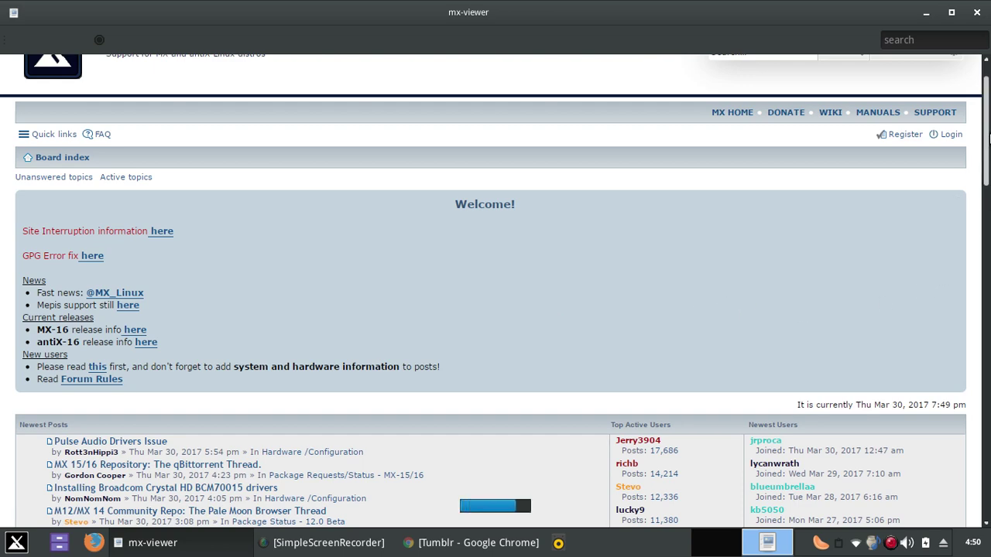
scroll(985, 188, "down", 3)
scroll(985, 188, "down", 9)
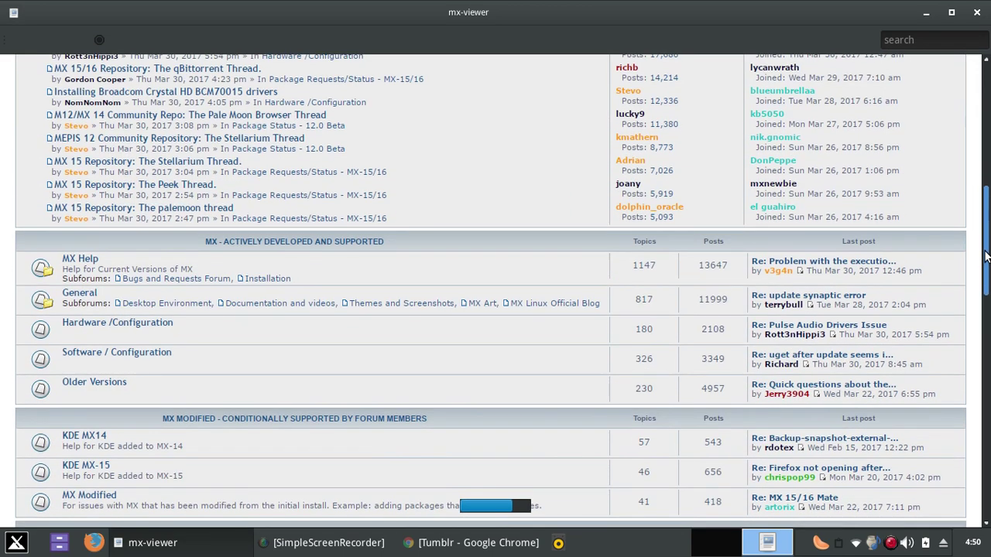
left_click_drag(984, 258, 987, 132)
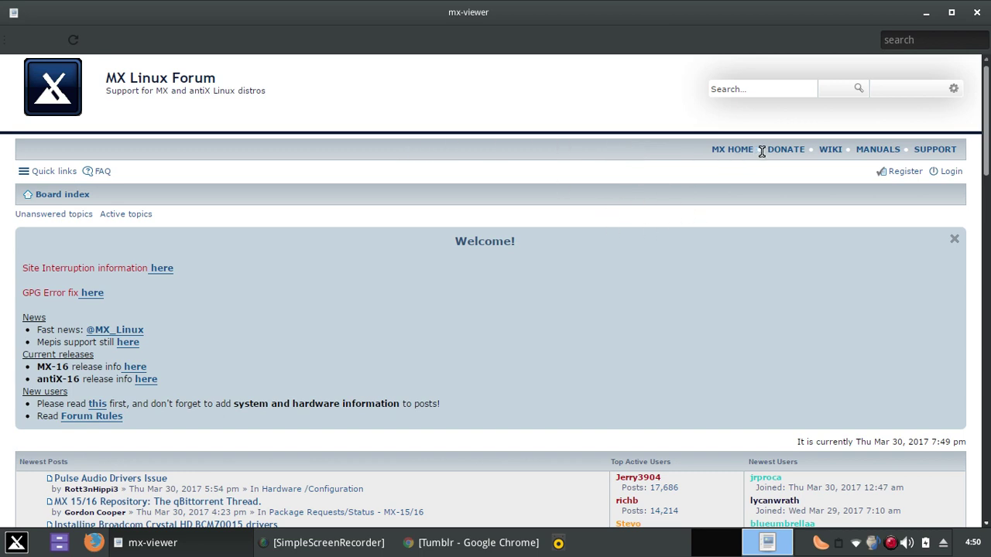
left_click(952, 12)
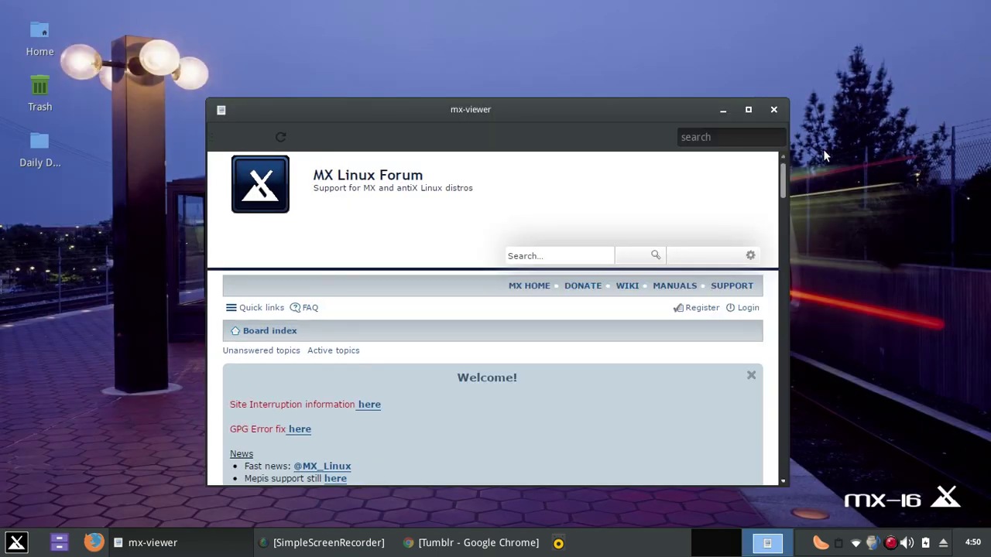
left_click_drag(680, 111, 508, 120)
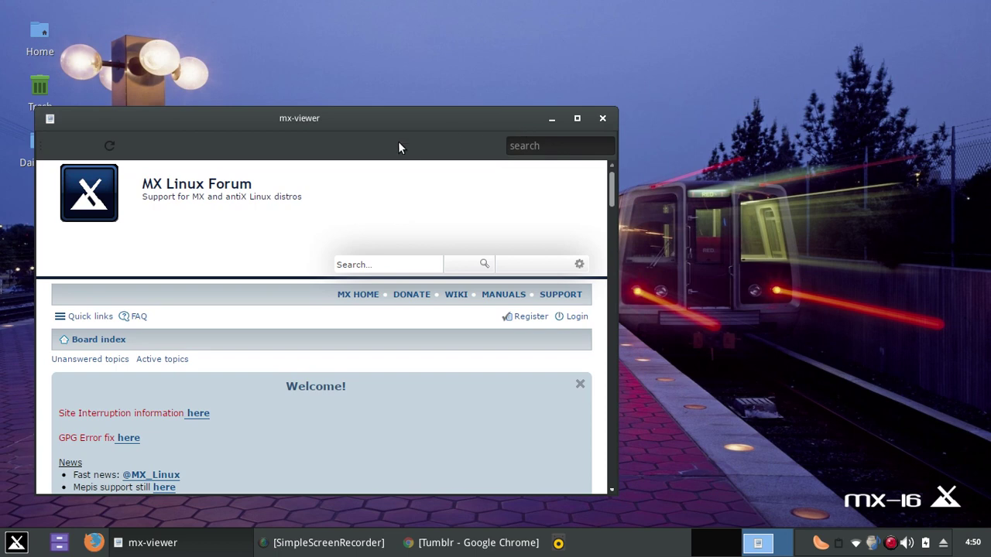
left_click(602, 120)
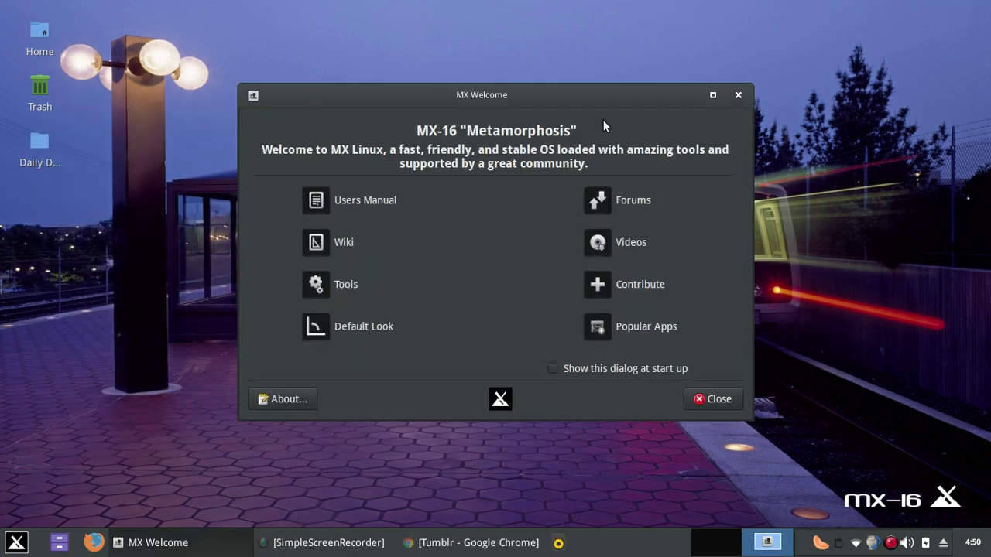
Open the MX Community Videos page from MX Welcome and make Firefox the default browser
left_click(631, 242)
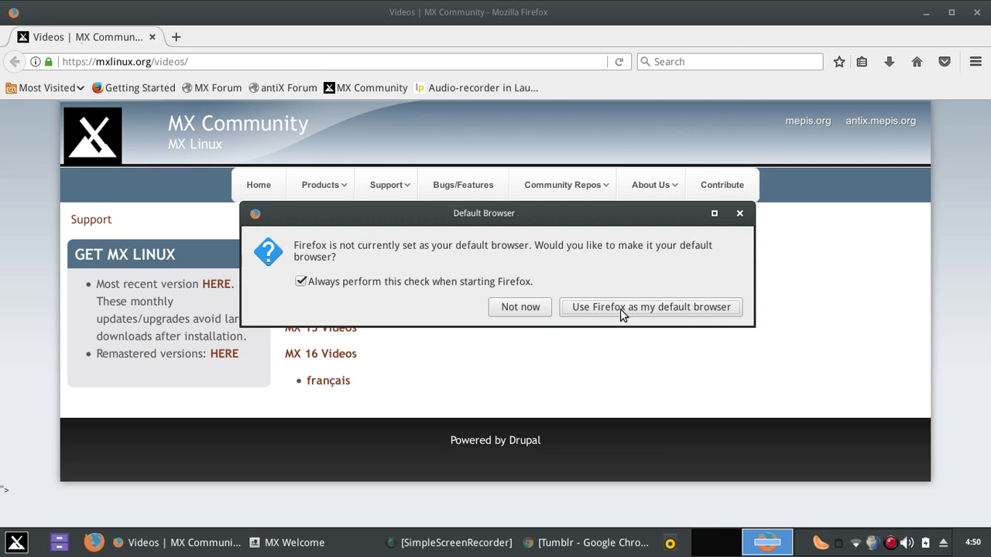
left_click(620, 309)
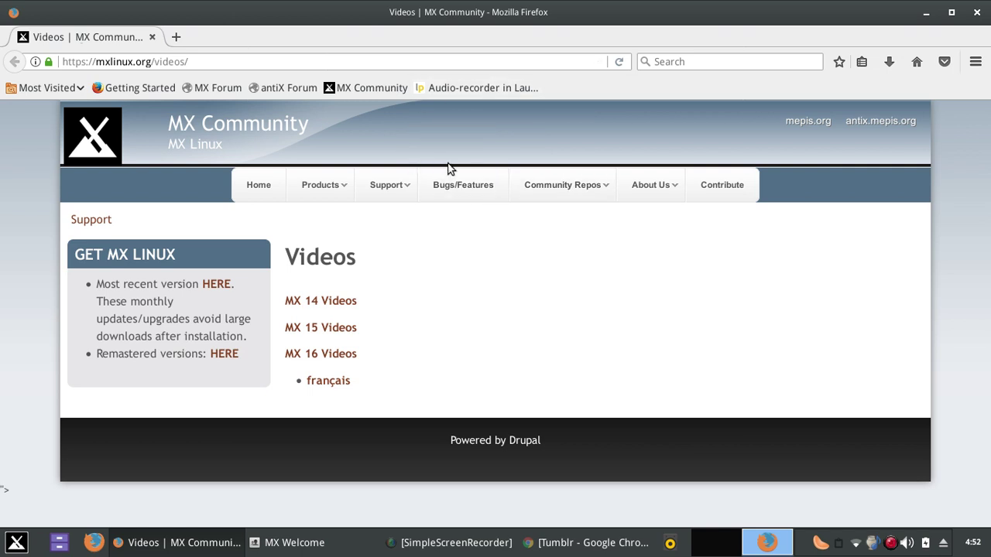
Open the Current Release Features page among the MX Community site's Products pages, checking MX Welcome while it loads
mouse_move(416, 168)
mouse_move(337, 183)
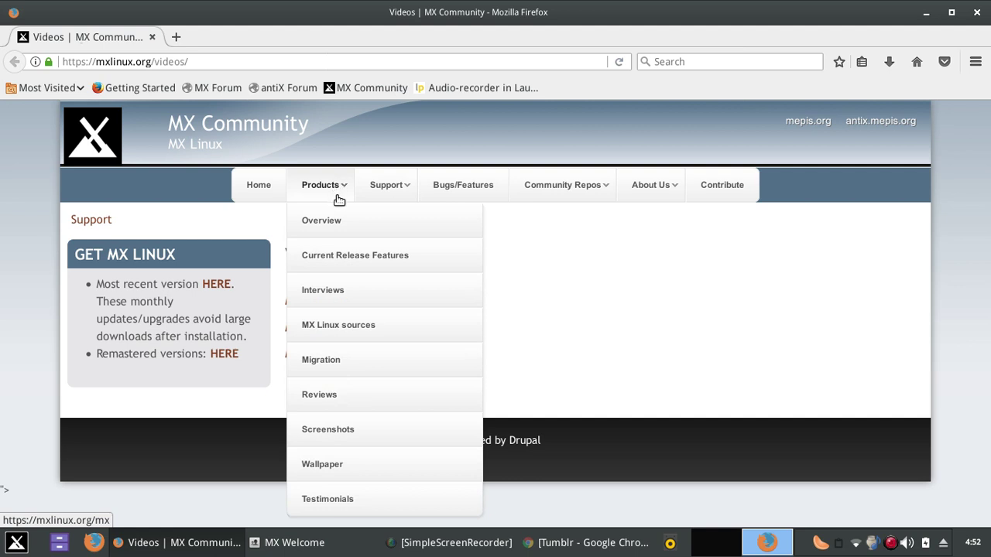
left_click(402, 260)
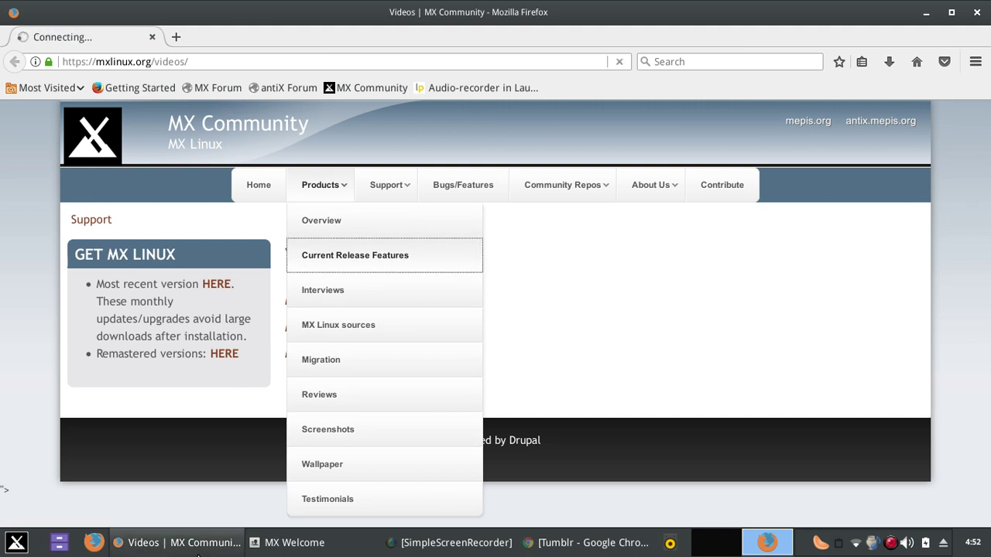
left_click(255, 547)
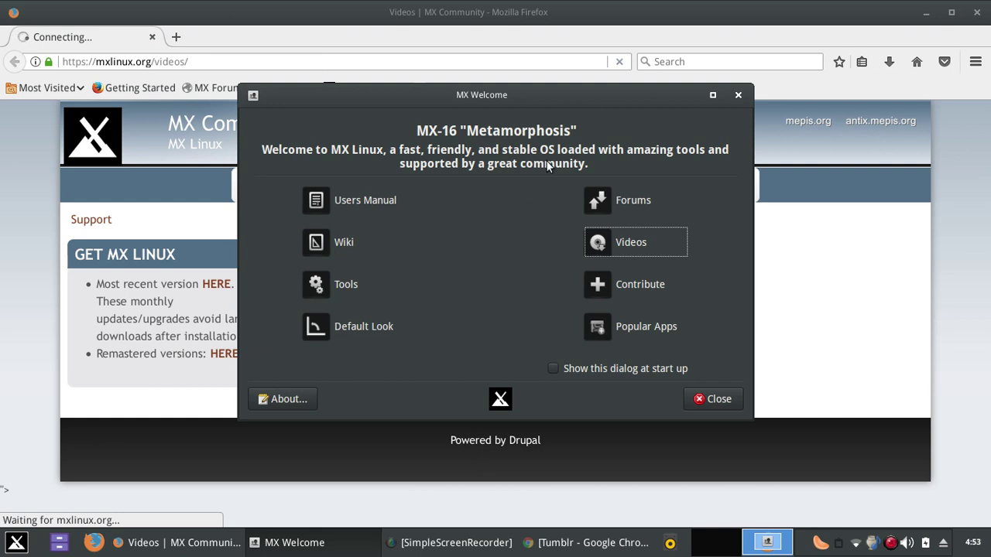
left_click(669, 44)
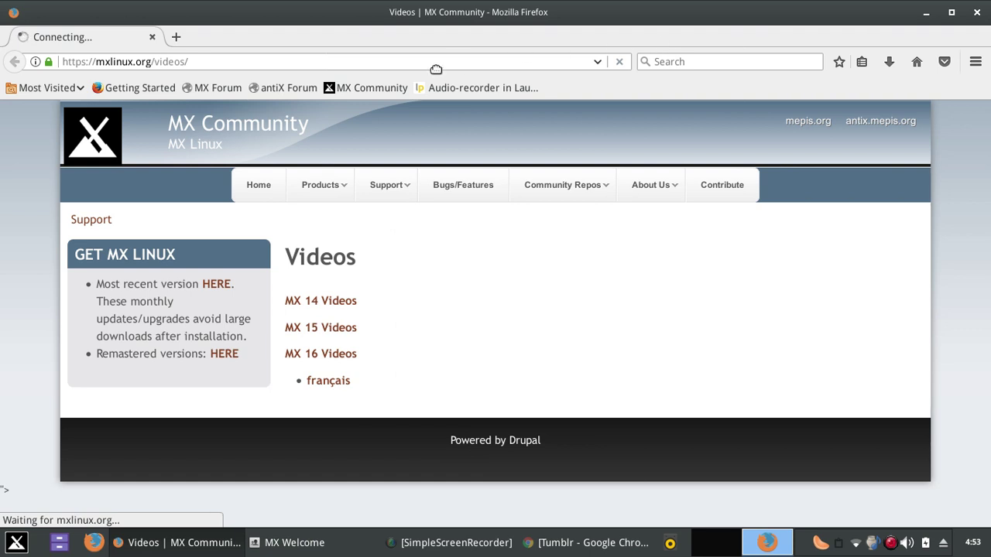
left_click(339, 38)
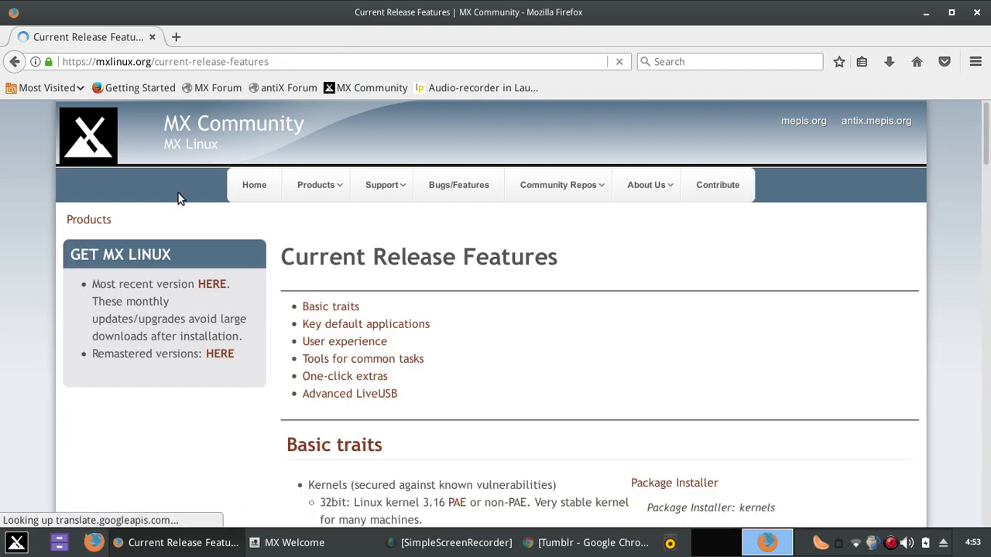
Browse the Settings and Multimedia categories of the applications menu, and bring the MX Welcome window forward
left_click(15, 544)
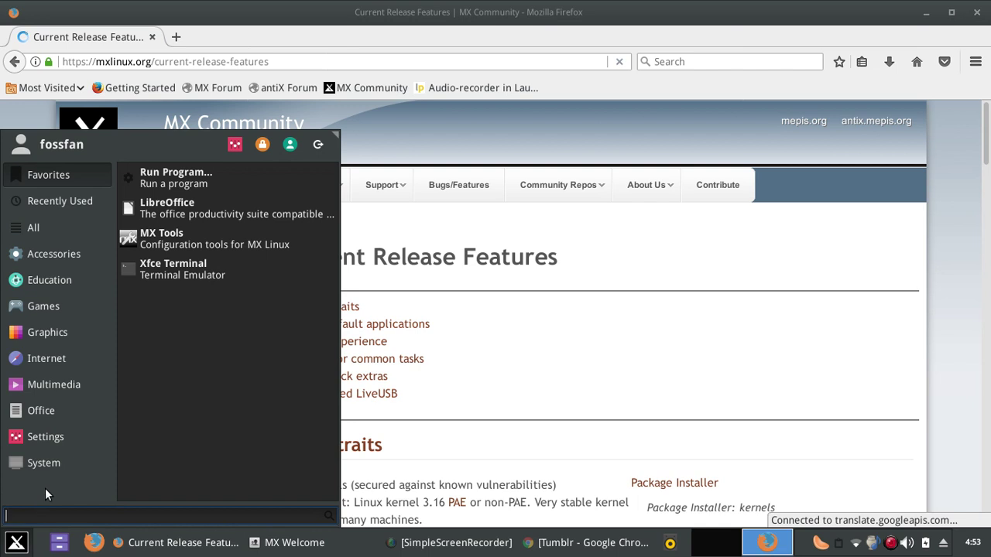
left_click(48, 439)
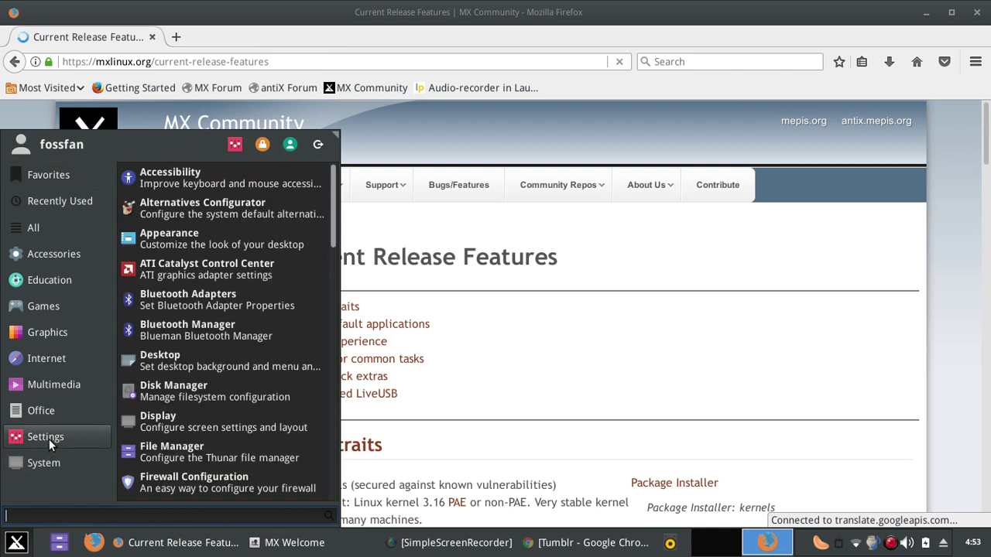
left_click(60, 386)
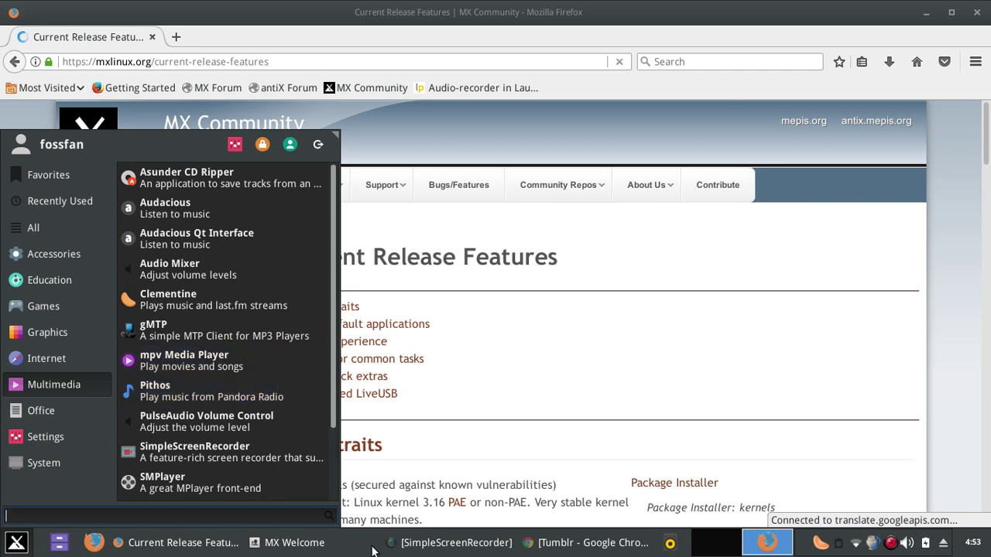
left_click(374, 551)
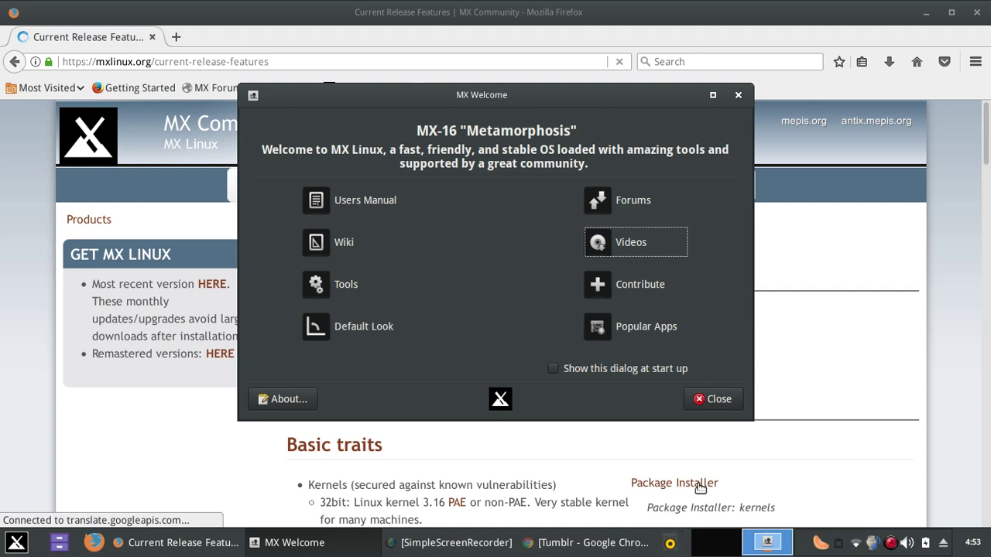
Open Volume Control, review its Playback, Recording, Output Devices, Input Devices and Configuration pages, and close it
left_click(675, 546)
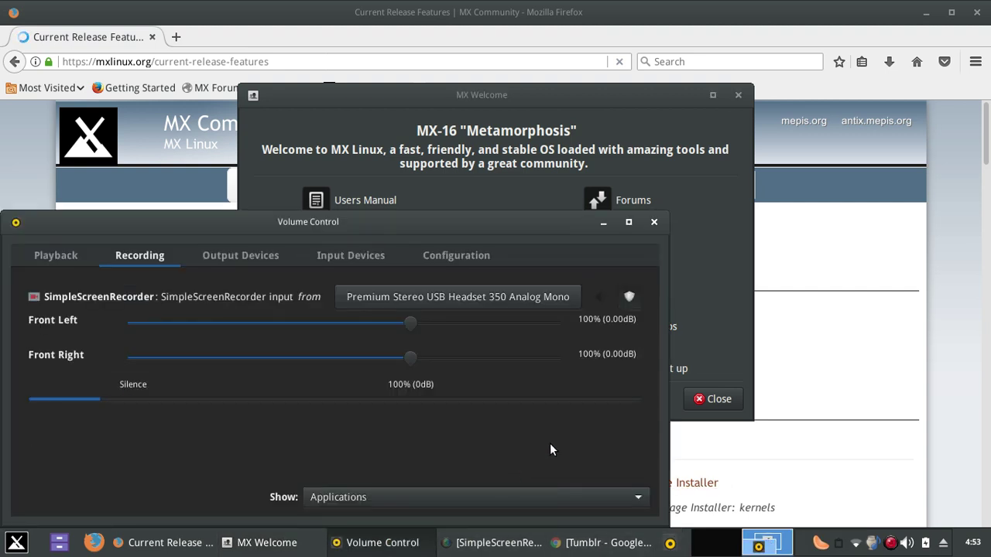
left_click_drag(383, 221, 387, 147)
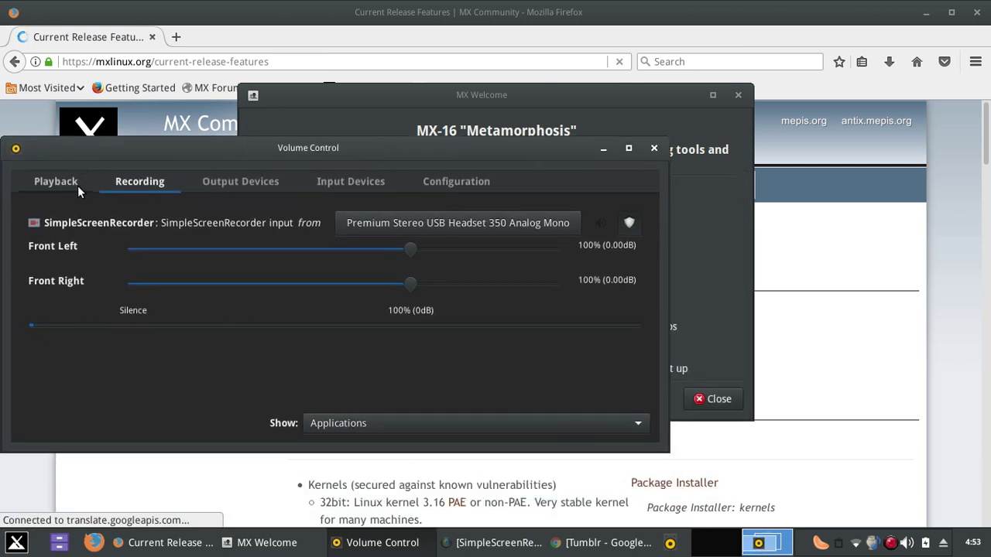
left_click(57, 181)
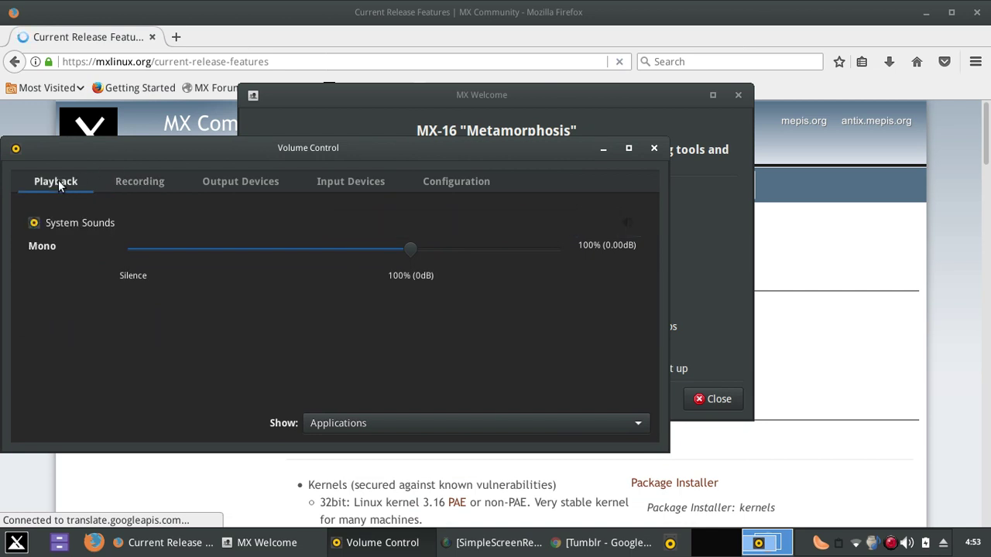
left_click(166, 180)
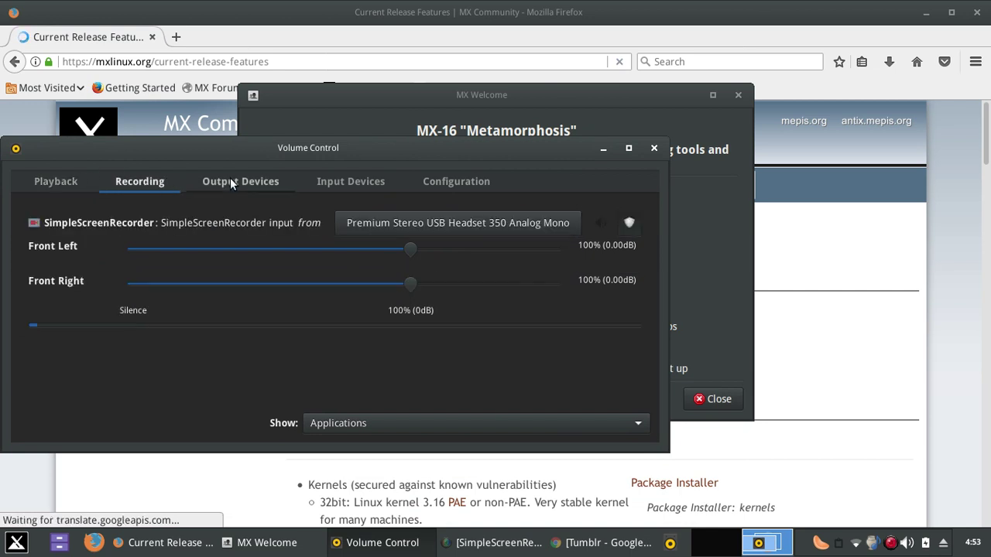
left_click(233, 182)
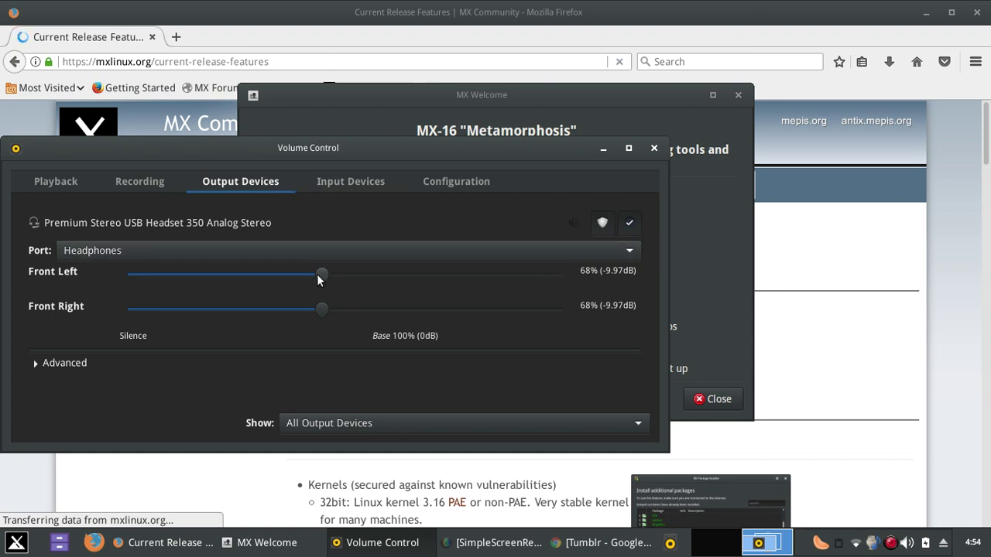
left_click(358, 181)
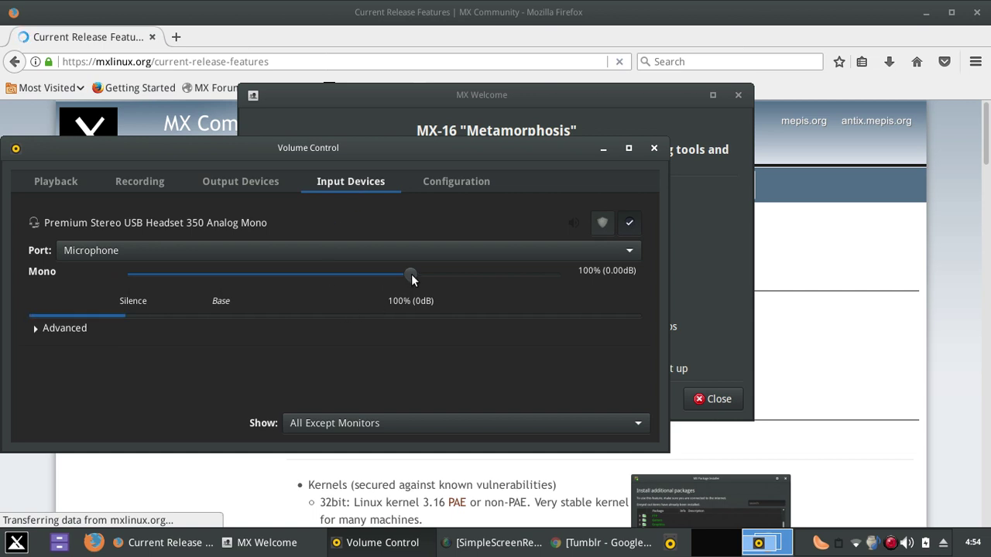
left_click_drag(410, 274, 418, 273)
left_click(457, 181)
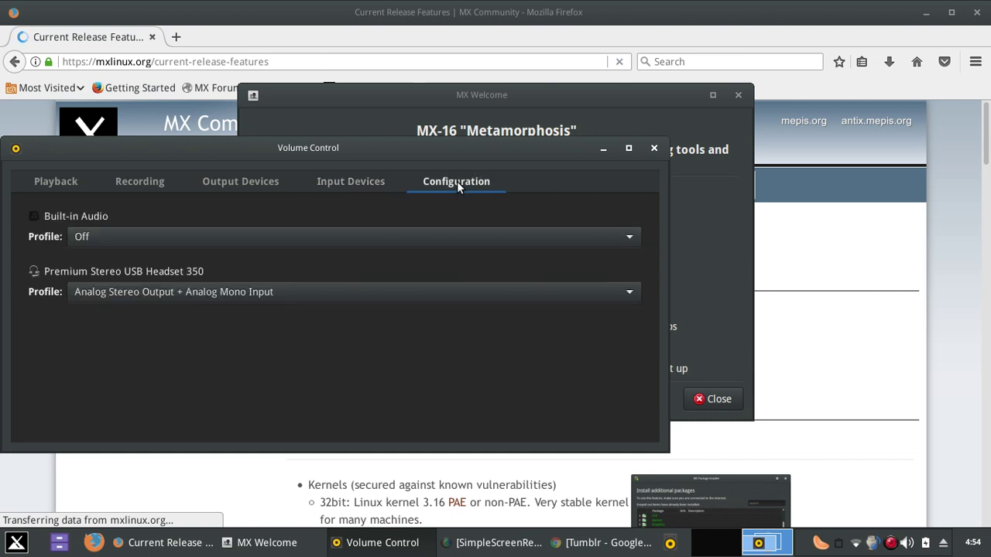
left_click(654, 148)
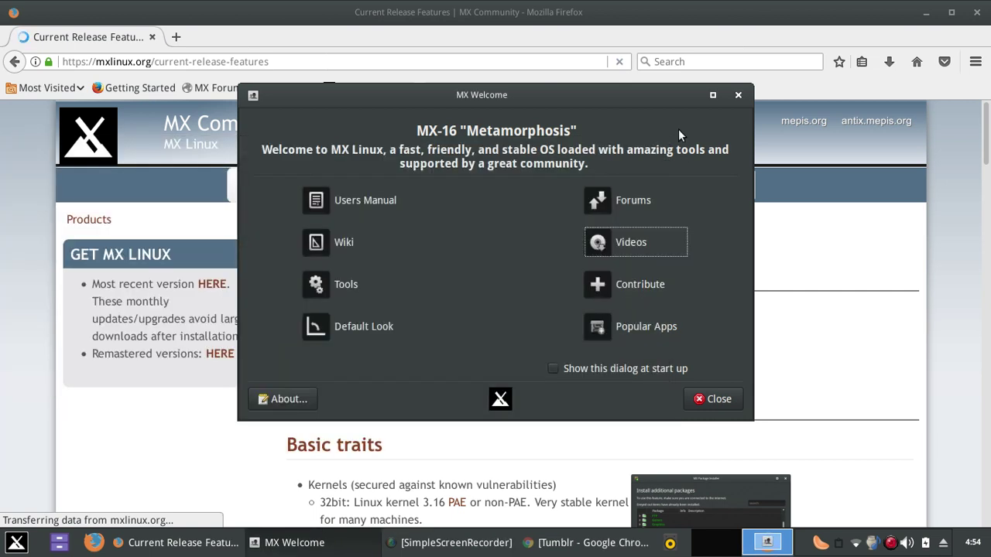
Return to the Current Release Features page and read its sections from Basic traits through User Experience
left_click(902, 186)
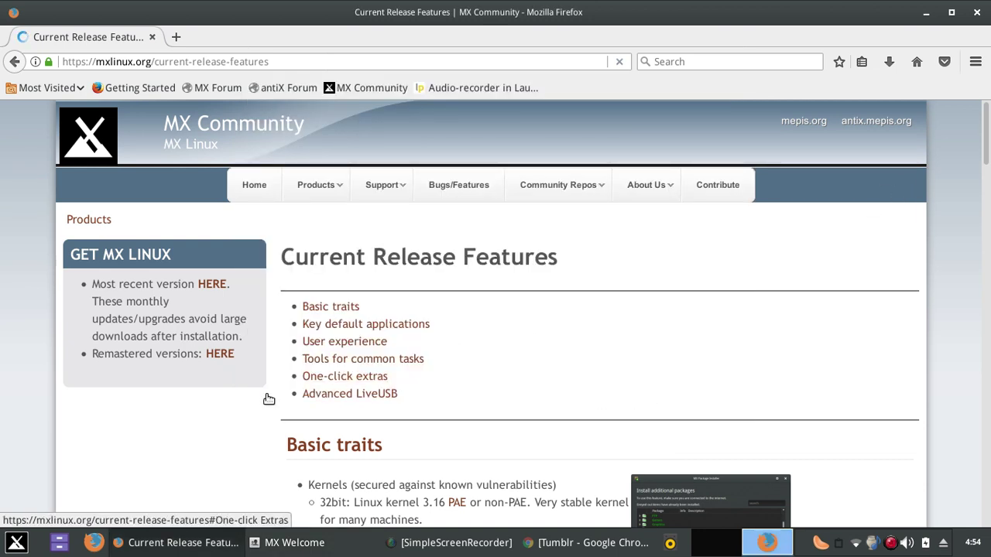
scroll(261, 422, "down", 5)
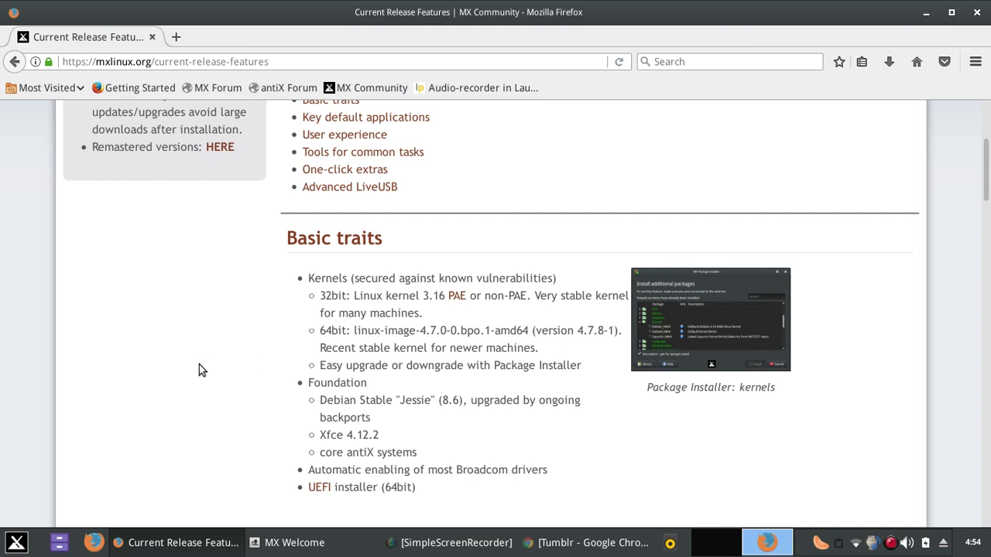
scroll(199, 365, "down", 5)
scroll(199, 370, "down", 3)
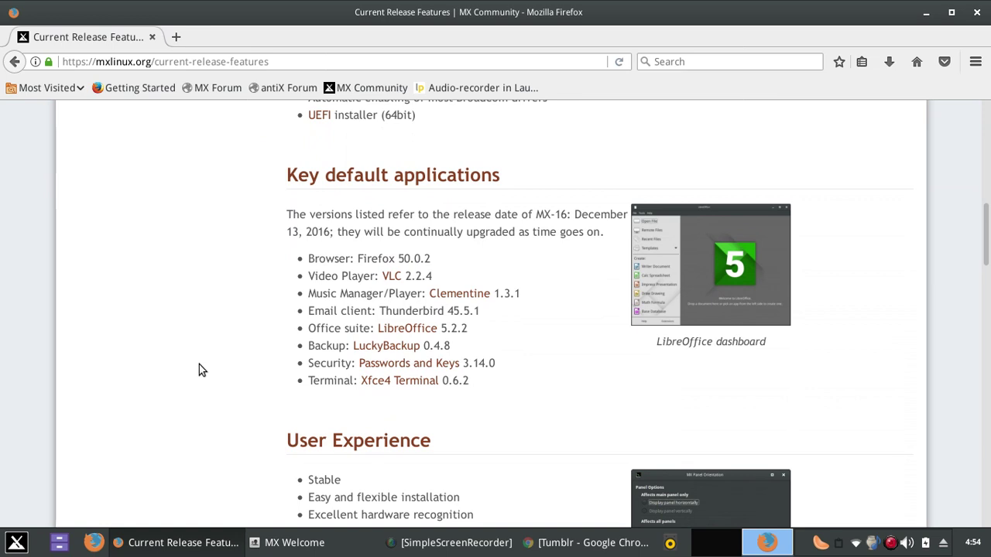
scroll(199, 370, "down", 1)
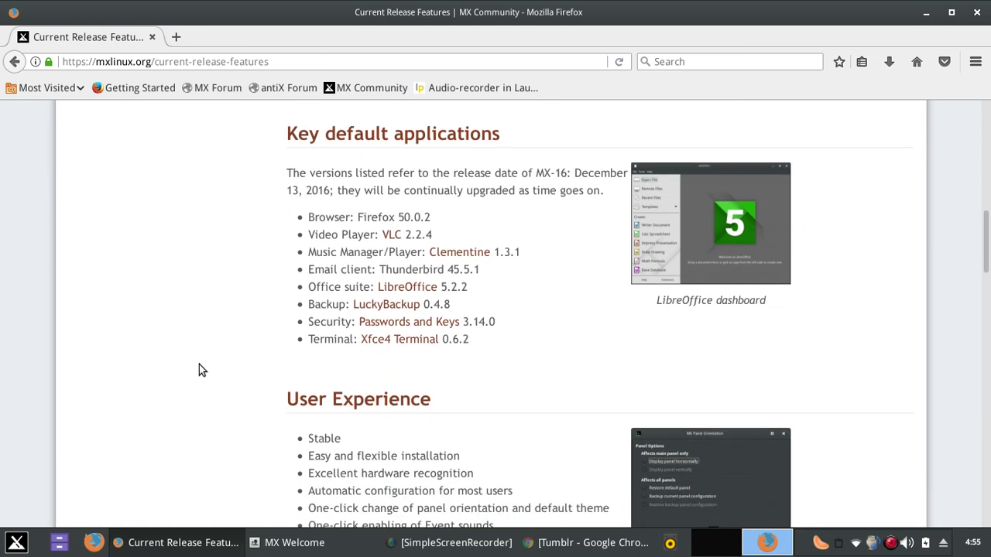
scroll(198, 370, "down", 3)
scroll(198, 370, "down", 1)
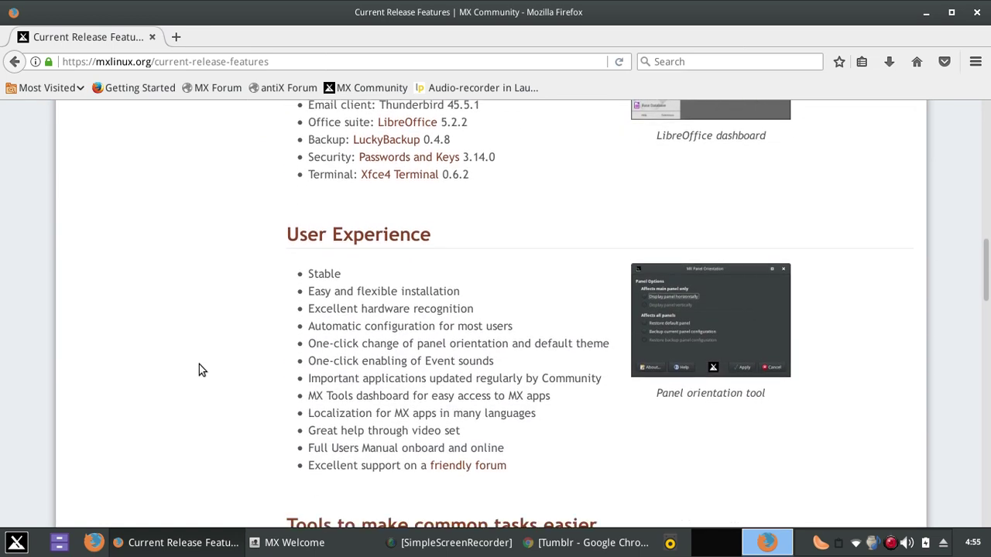
scroll(199, 365, "down", 1)
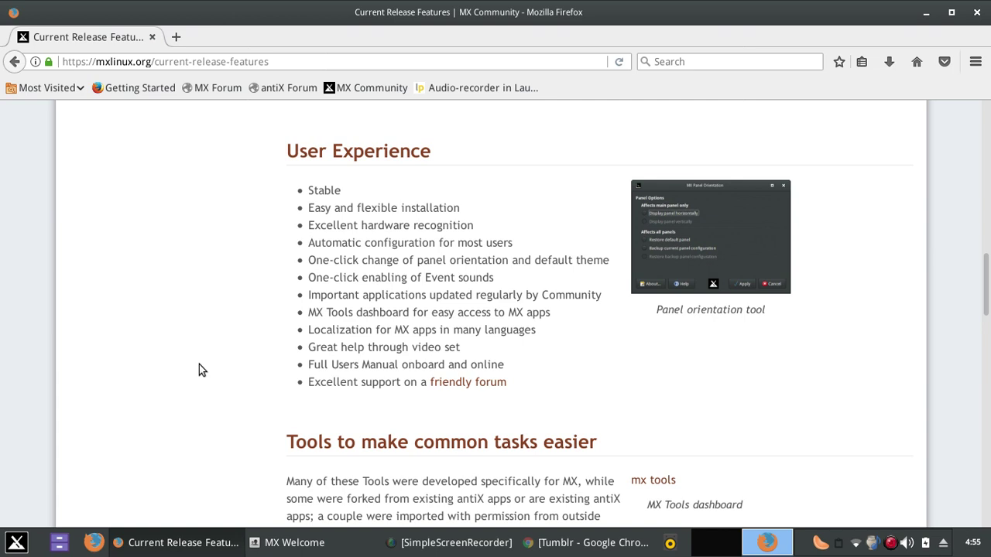
scroll(199, 364, "down", 1)
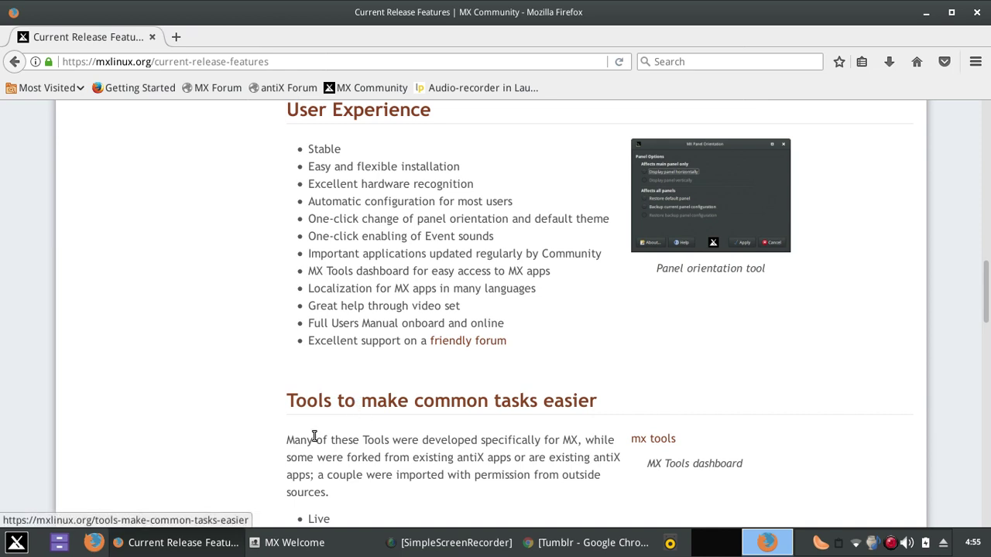
Read the page's common-task tools and One-click Extras with Package Installer sections, and close Firefox
left_click_drag(988, 300, 987, 352)
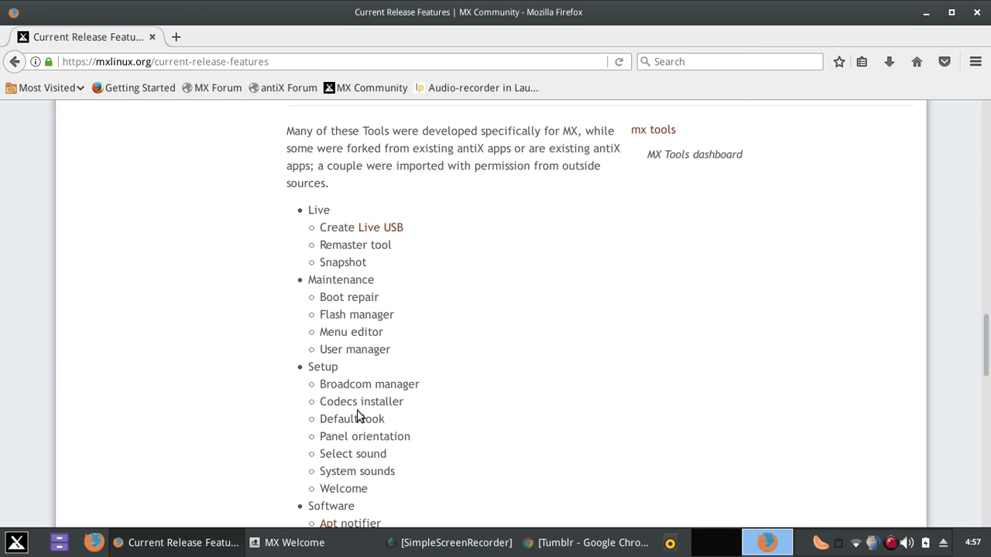
scroll(358, 416, "down", 7)
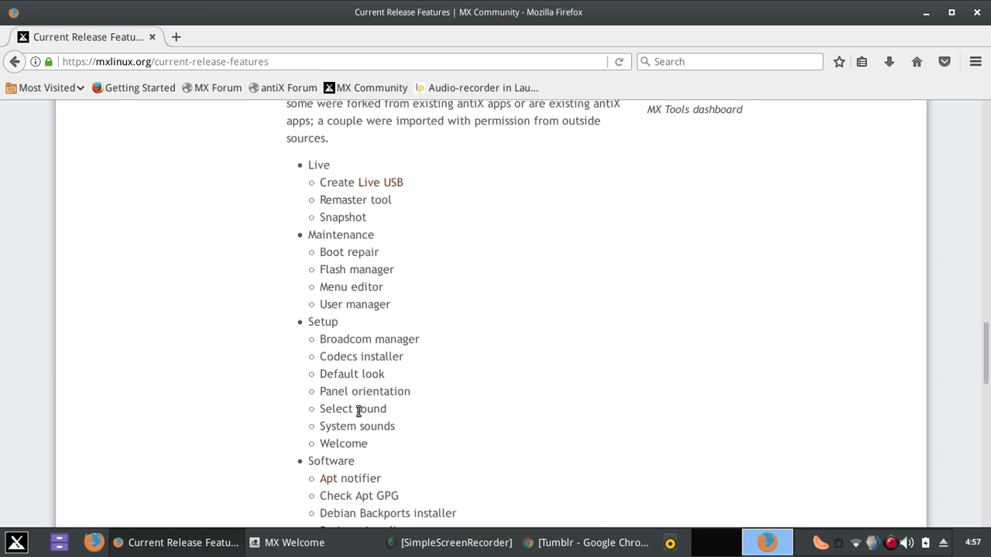
scroll(357, 417, "down", 4)
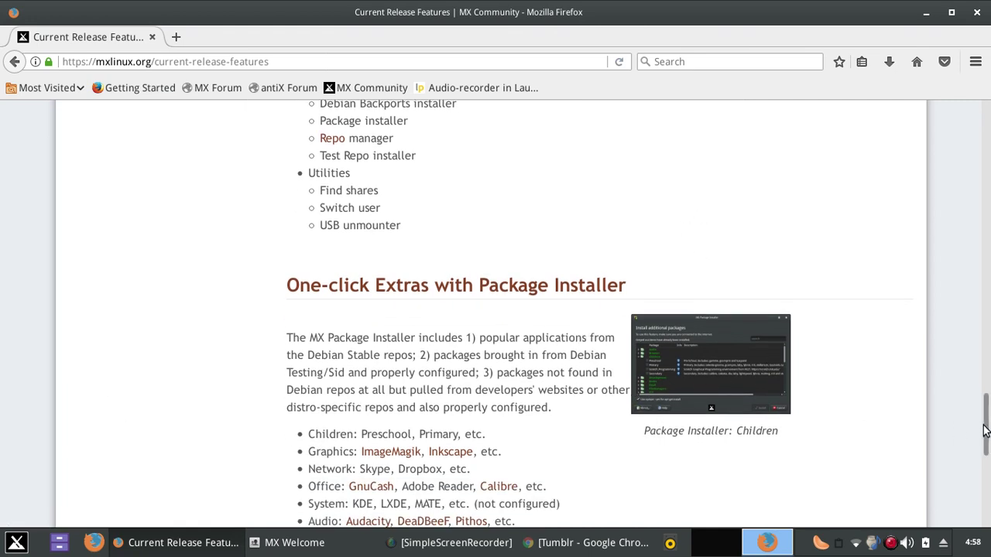
scroll(986, 428, "down", 3)
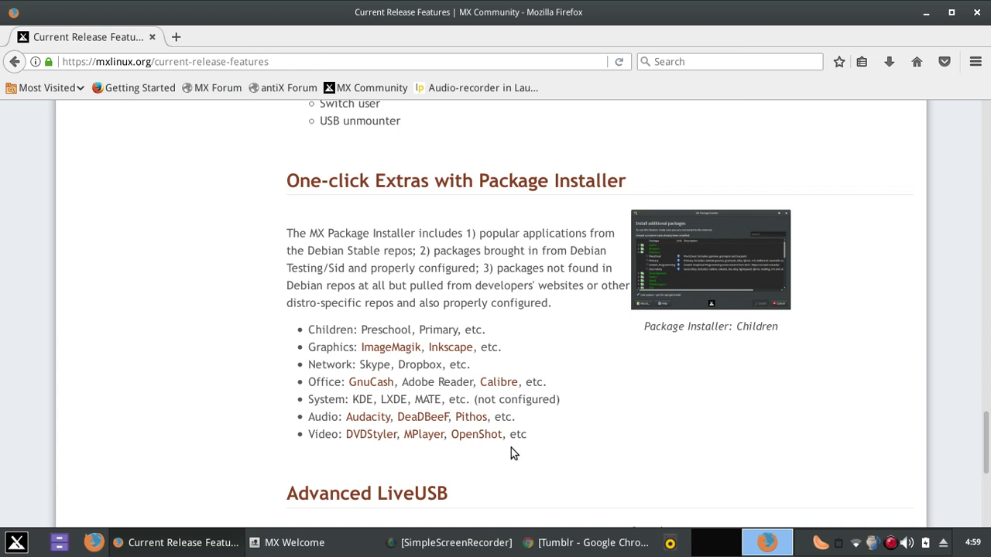
left_click(977, 15)
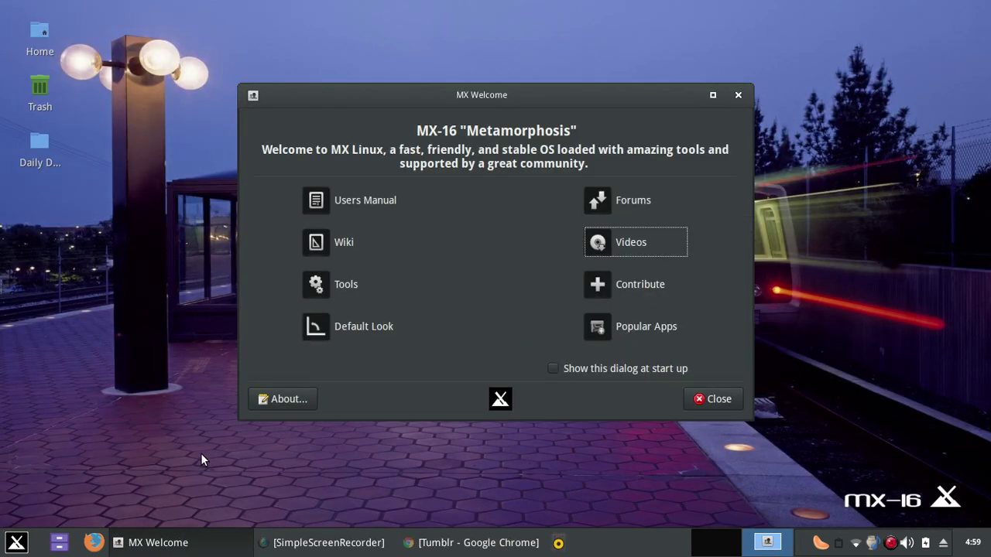
Launch Popular Apps from MX Welcome, and restore and close the Chrome window showing Tumblr
left_click(643, 327)
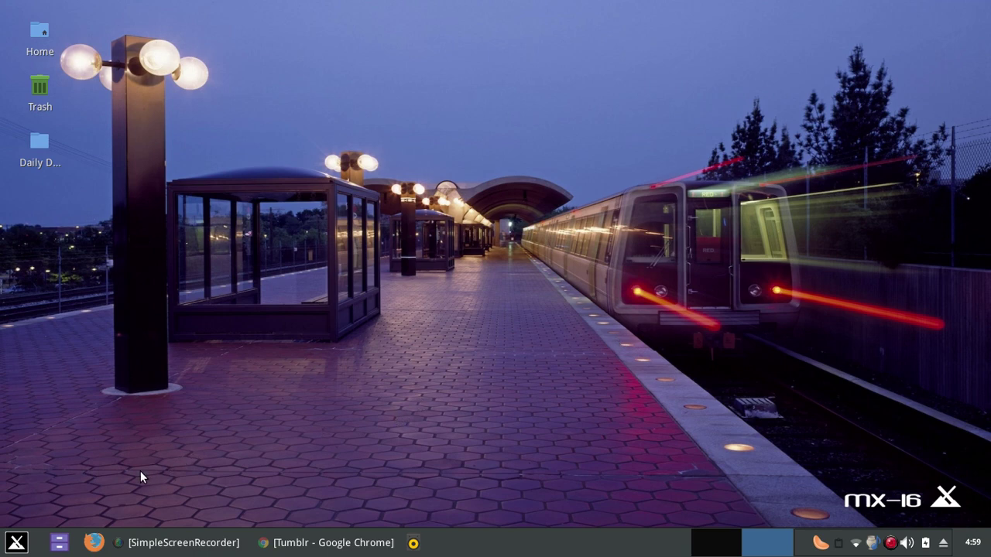
left_click(277, 544)
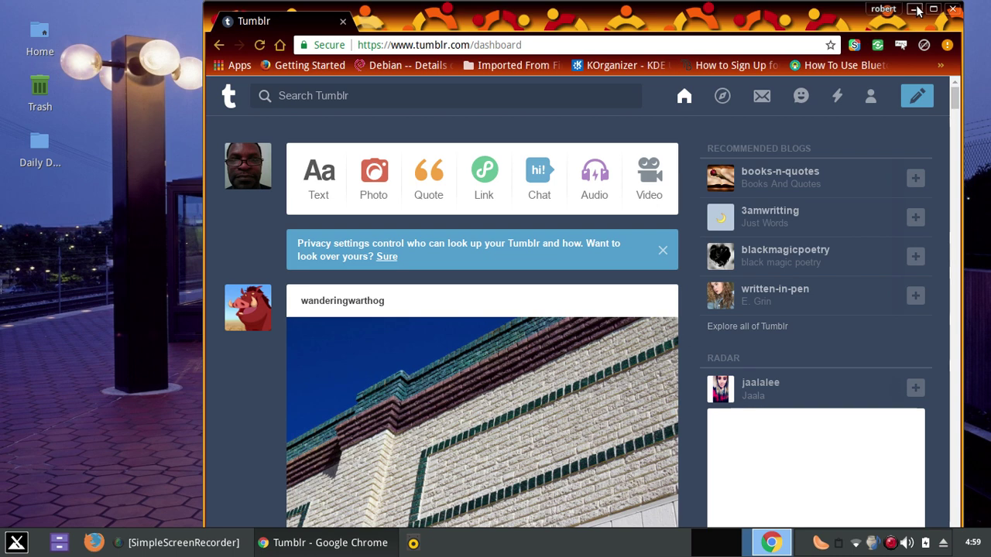
left_click(955, 10)
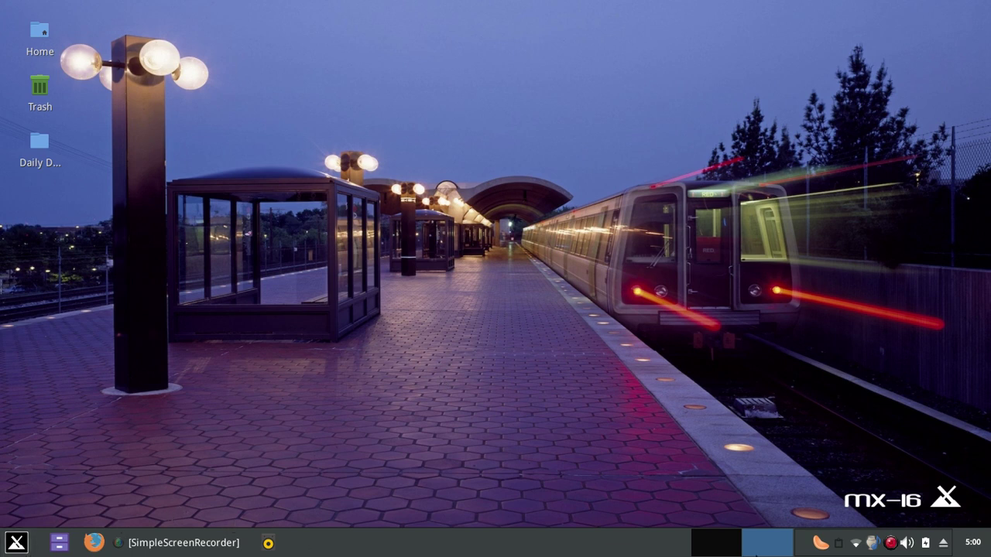
Bring up Pithos, move its window away from MX Package Installer's search box, and close it
left_click(873, 544)
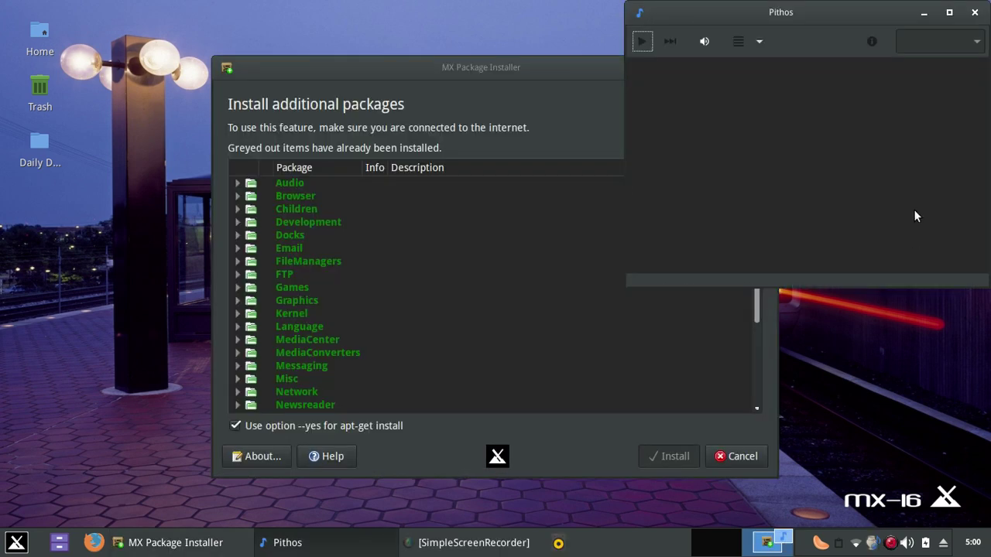
left_click_drag(821, 11, 775, 237)
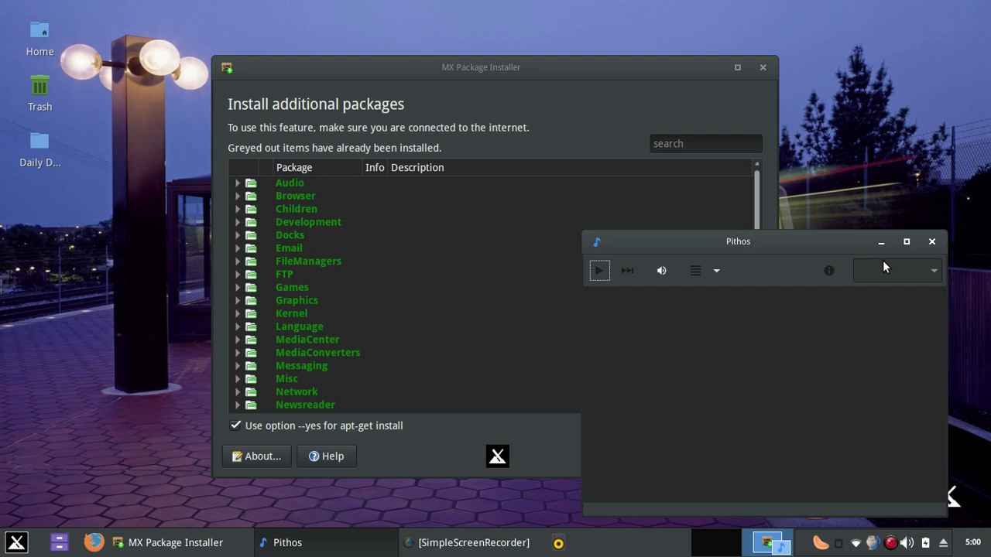
left_click(931, 246)
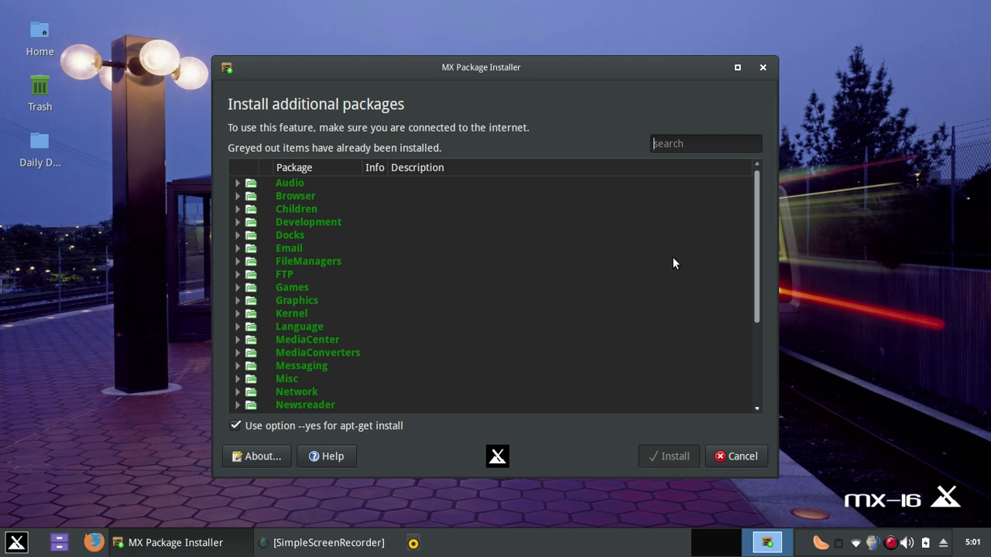
Expand the Browser category in MX Package Installer and examine the Google-Chrome-stable, Opera and Firefox entries
left_click(463, 260)
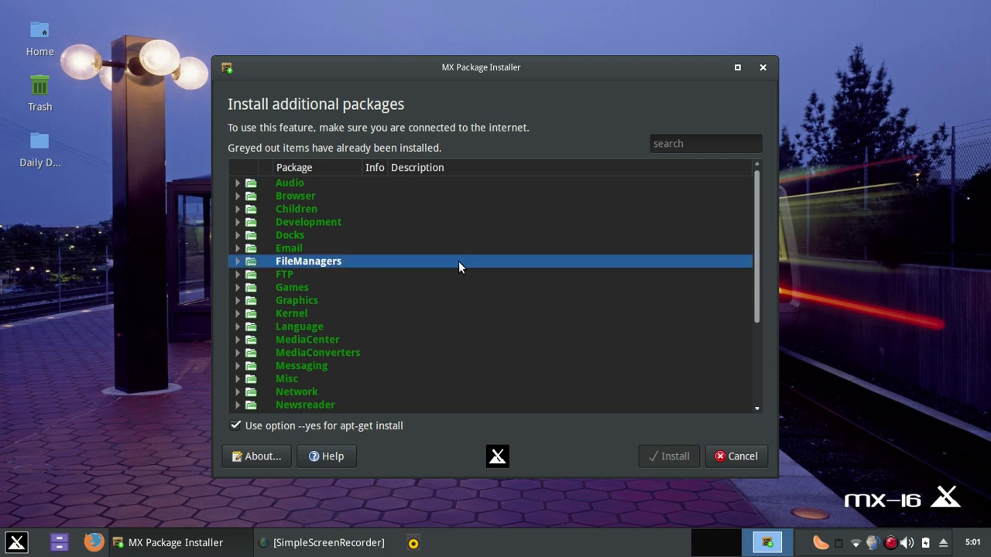
left_click(237, 196)
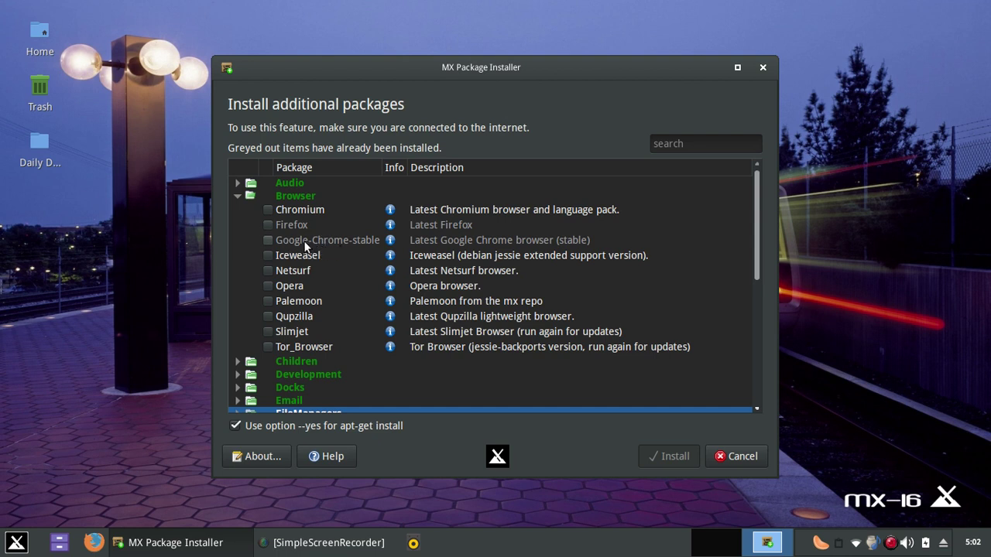
left_click(310, 242)
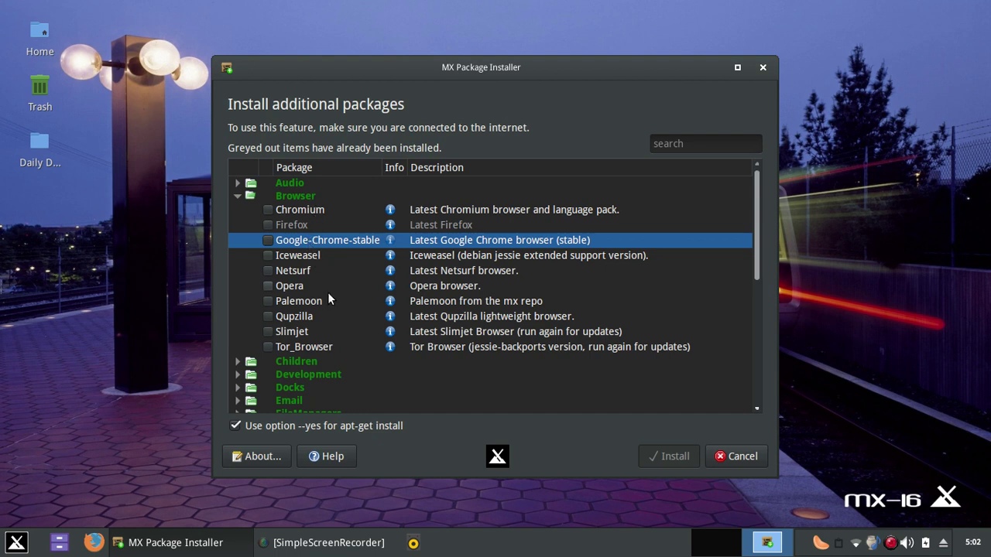
left_click(301, 288)
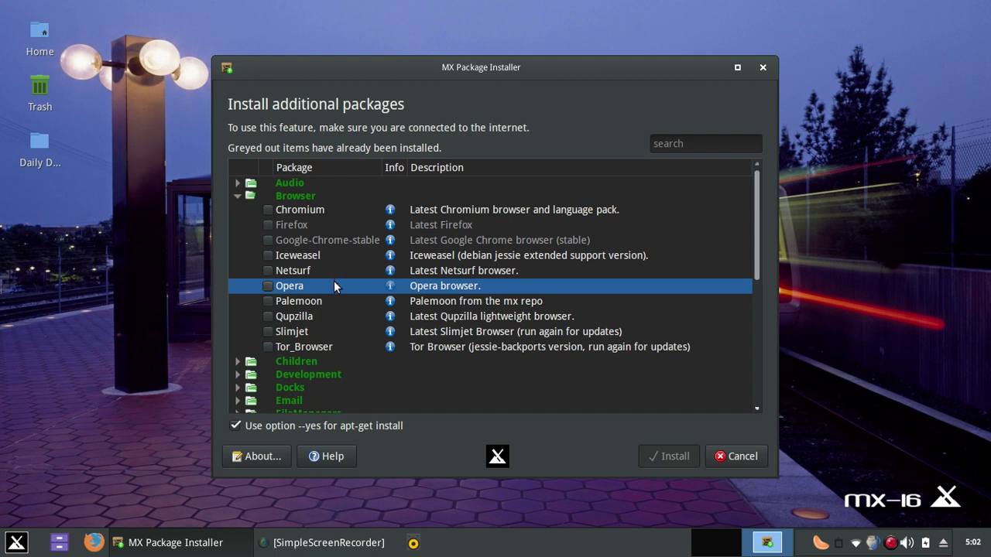
left_click(289, 224)
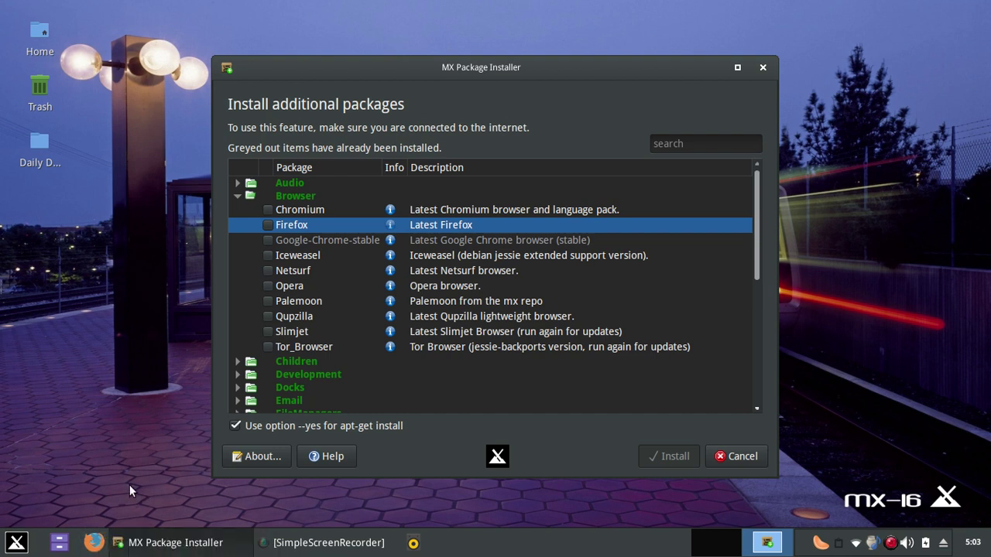
Examine the Qupzilla entry under Browser, then review the Children category down to the Secondary package, collapsing both categories
left_click(312, 319)
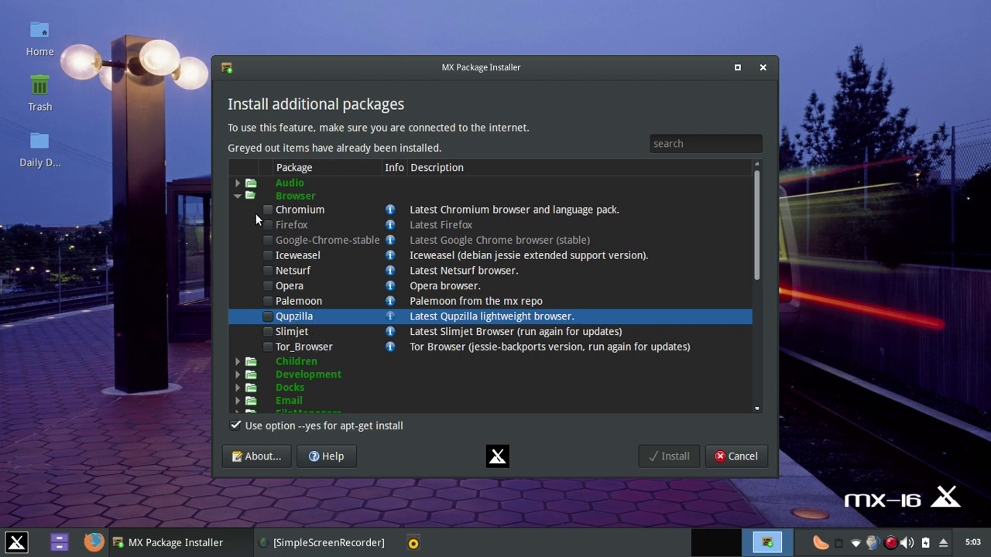
left_click(237, 198)
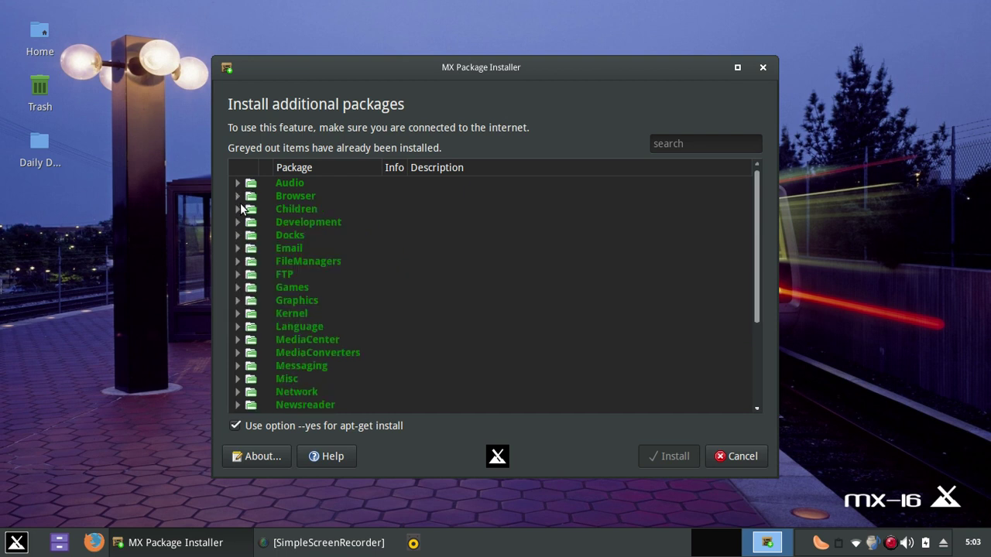
left_click(238, 208)
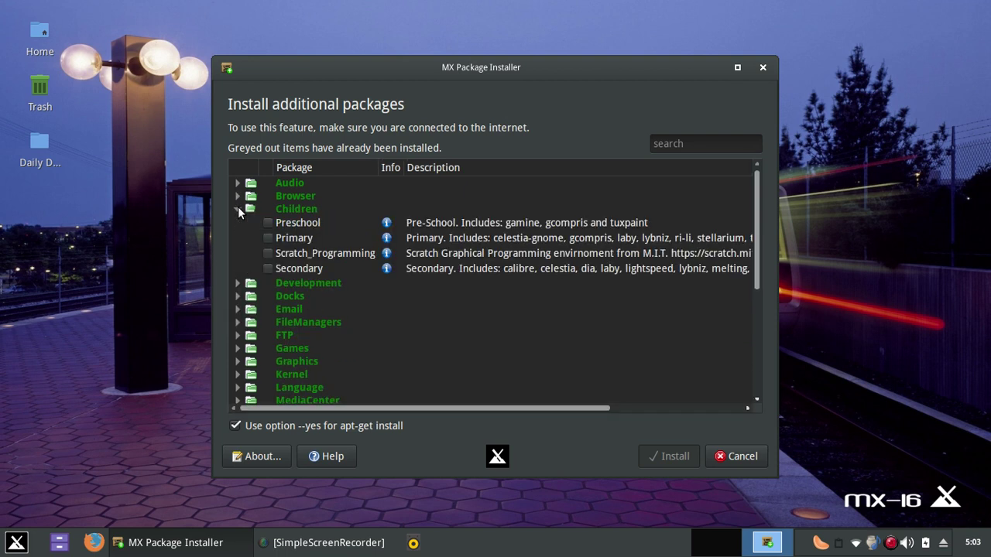
left_click(321, 259)
left_click(307, 268)
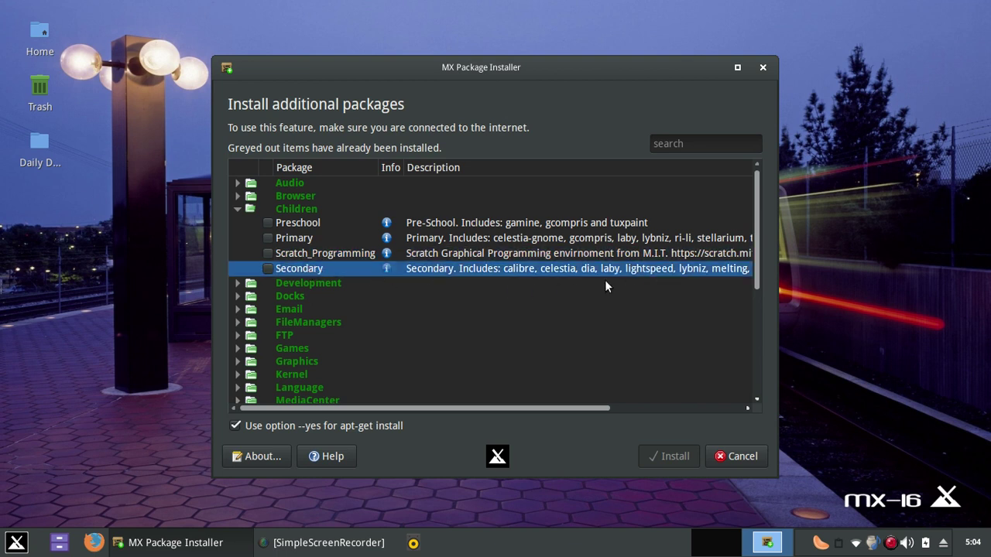
left_click(237, 209)
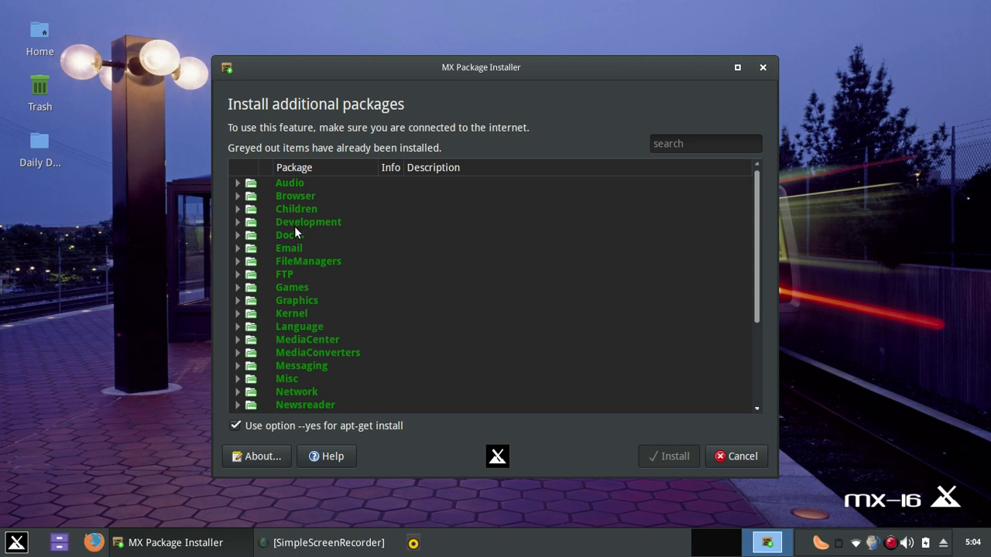
Review the Development and Docks packages, checking the desktop panel's preferences option while Docks is expanded, and collapse both categories
left_click(237, 222)
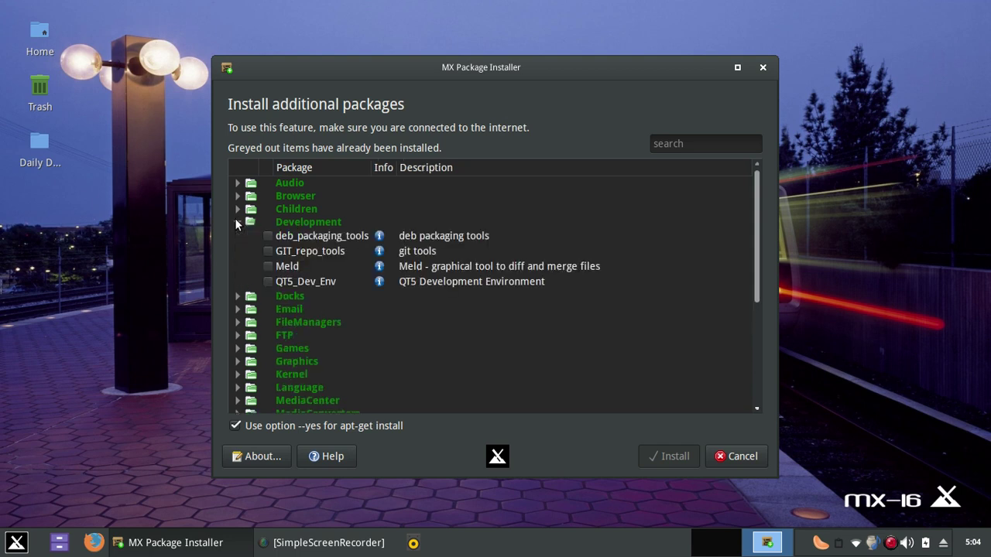
left_click(237, 222)
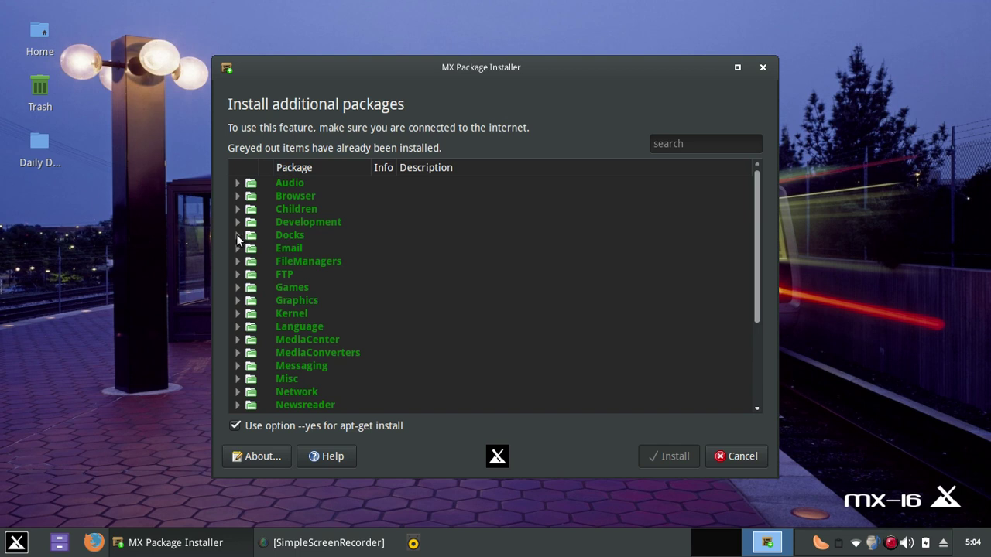
left_click(237, 235)
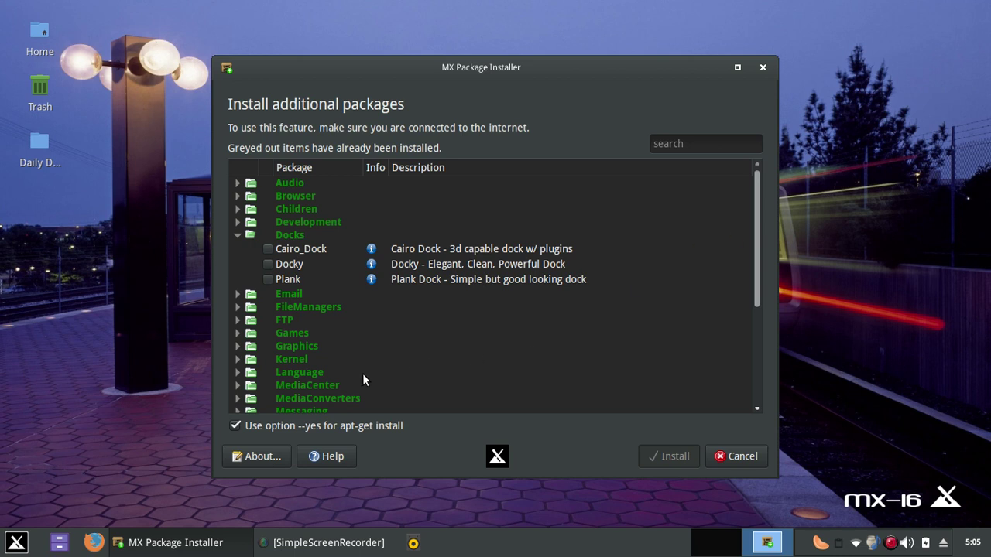
right_click(504, 544)
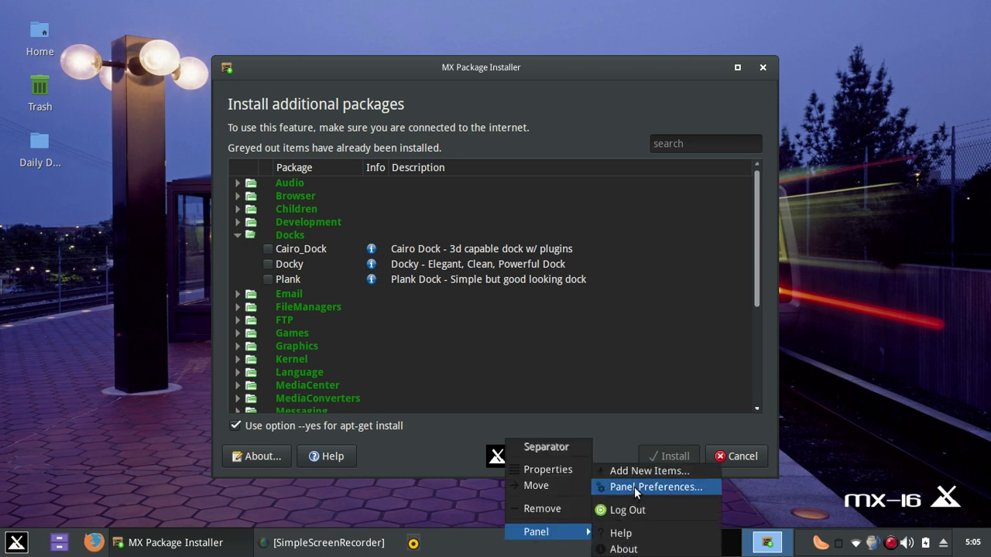
left_click(465, 499)
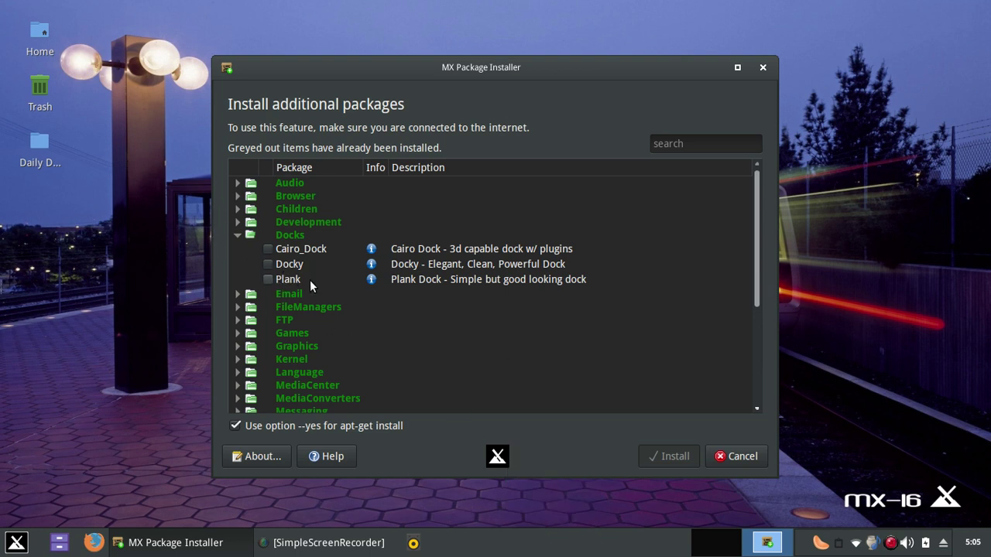
left_click(235, 232)
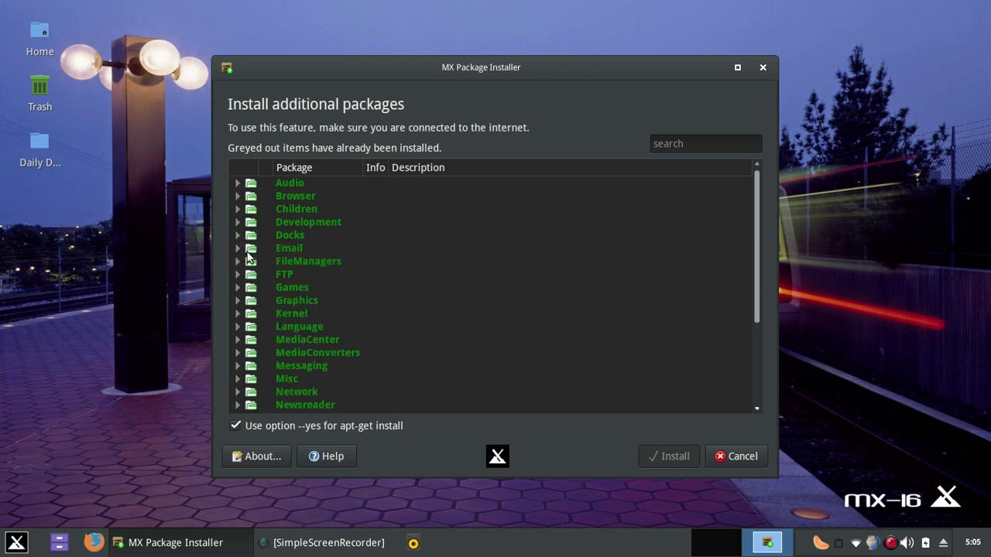
Review the packages offered under Email, FileManagers and FTP, collapsing each category after viewing it
left_click(238, 247)
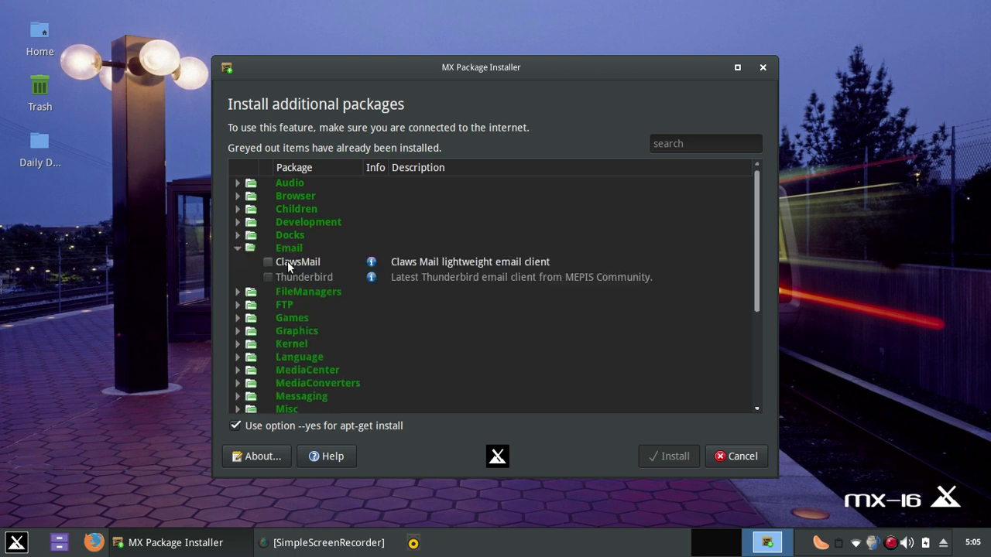
left_click(238, 248)
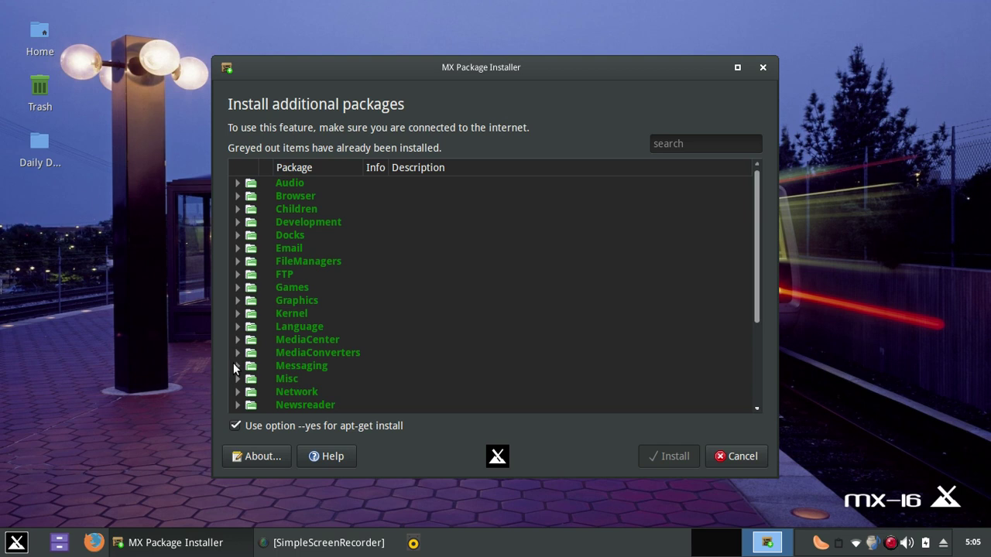
left_click(237, 261)
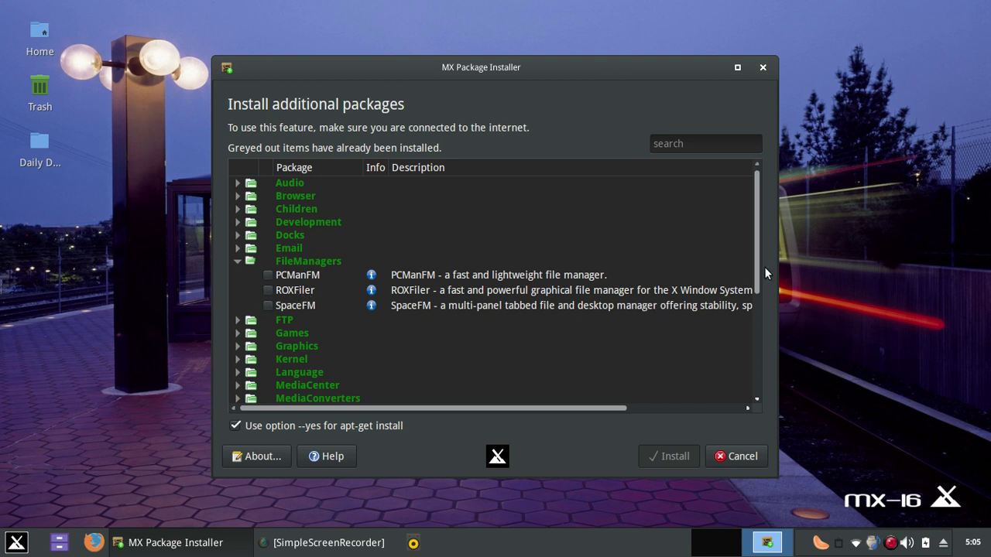
left_click_drag(757, 260, 757, 288)
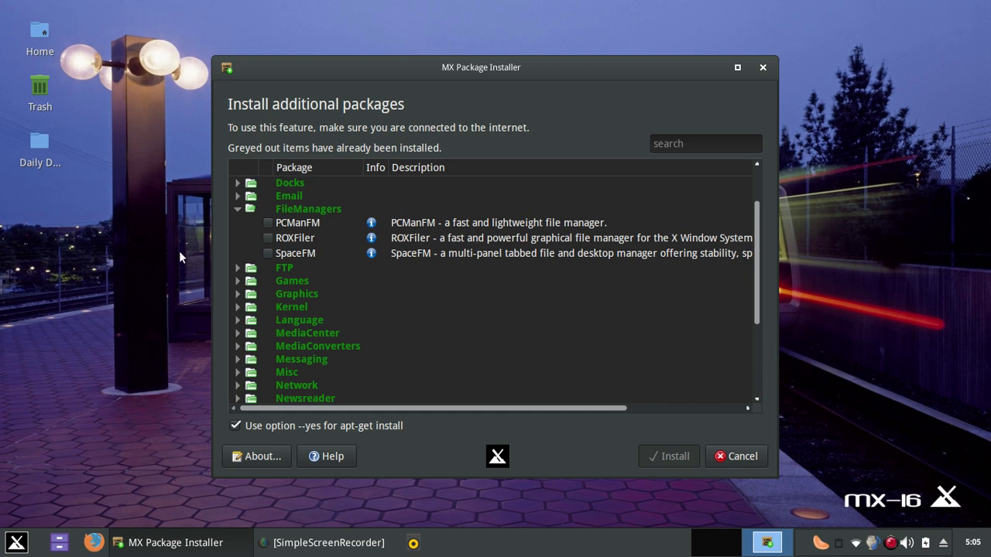
left_click(237, 209)
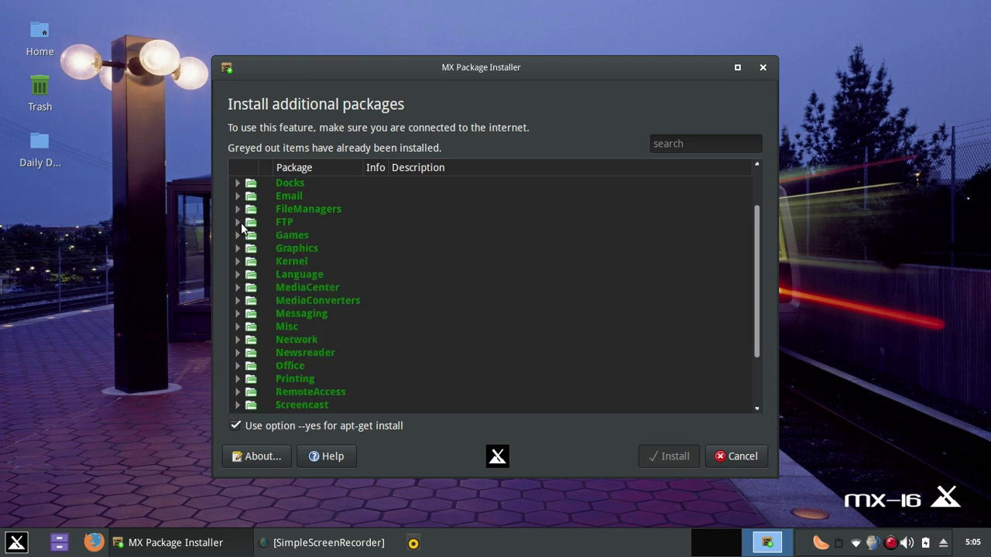
left_click(237, 222)
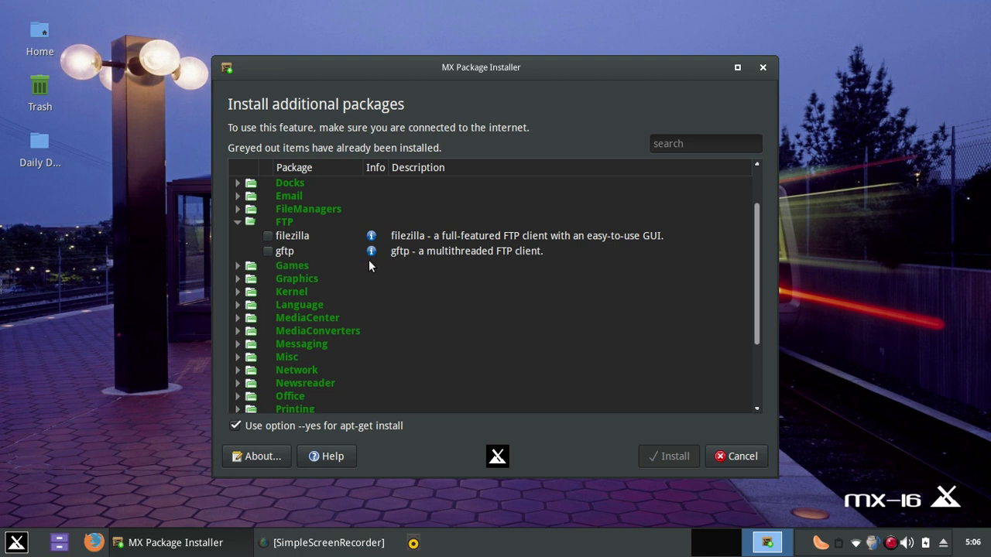
left_click(236, 221)
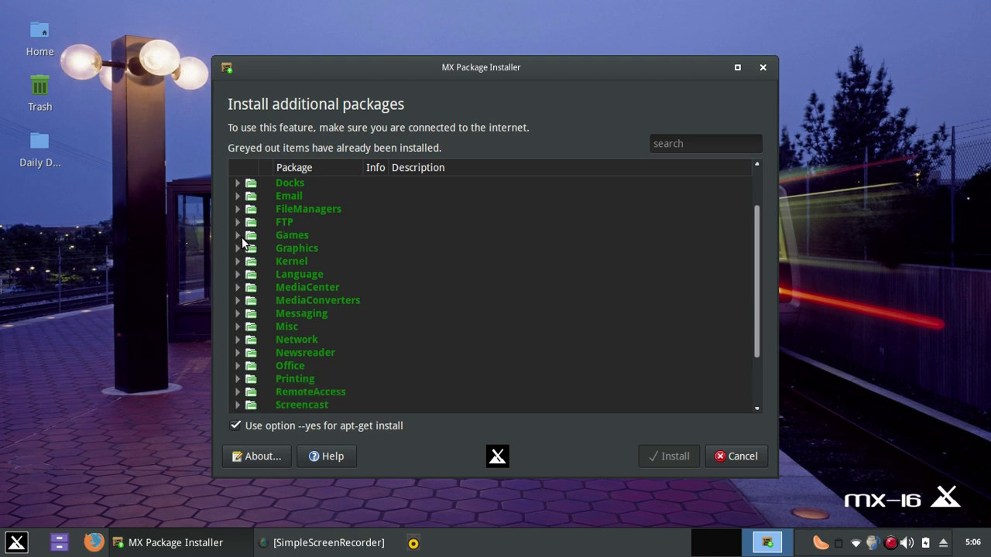
Review the Games category's packages, including PlayOnLinux, Steam and SuperTuxKart, and collapse the category
left_click(241, 236)
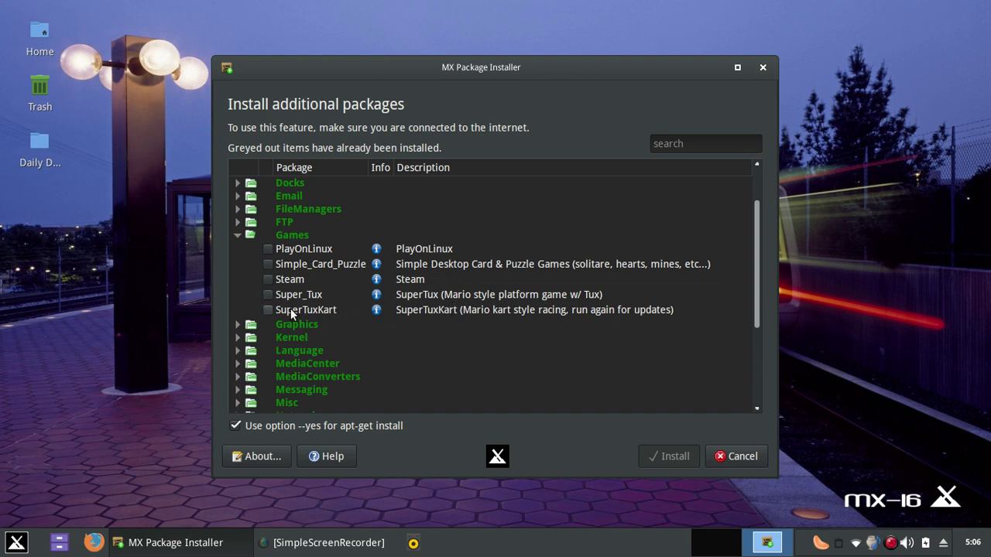
left_click(236, 235)
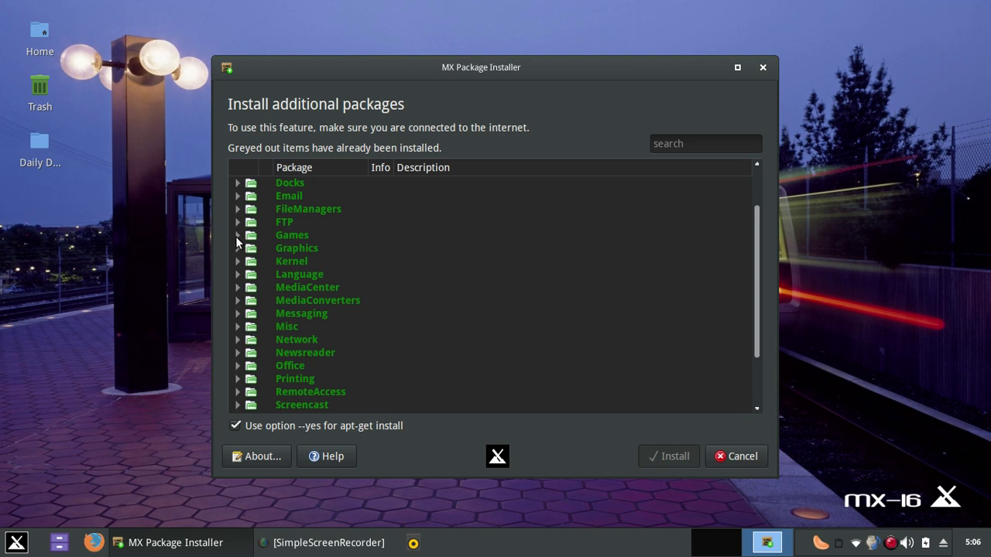
left_click(237, 235)
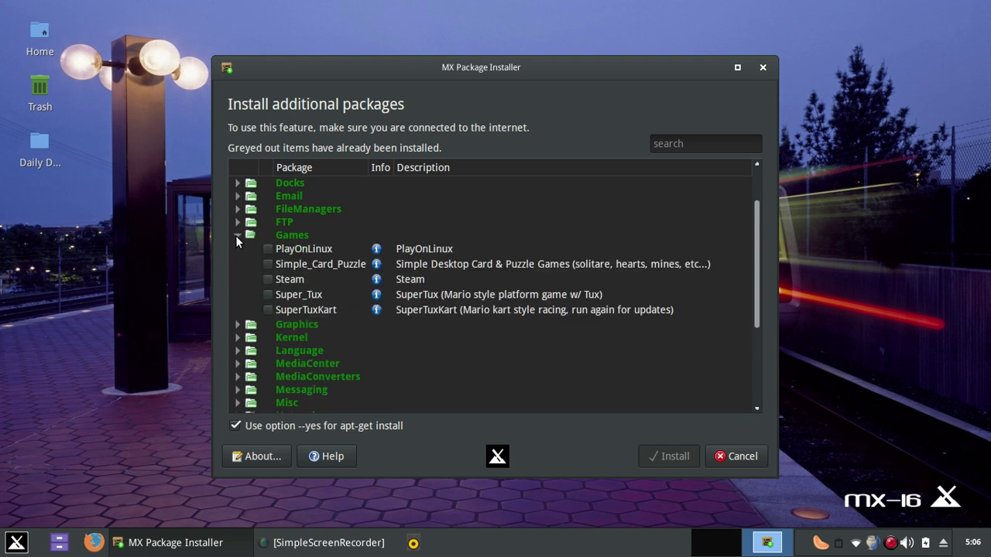
left_click(237, 235)
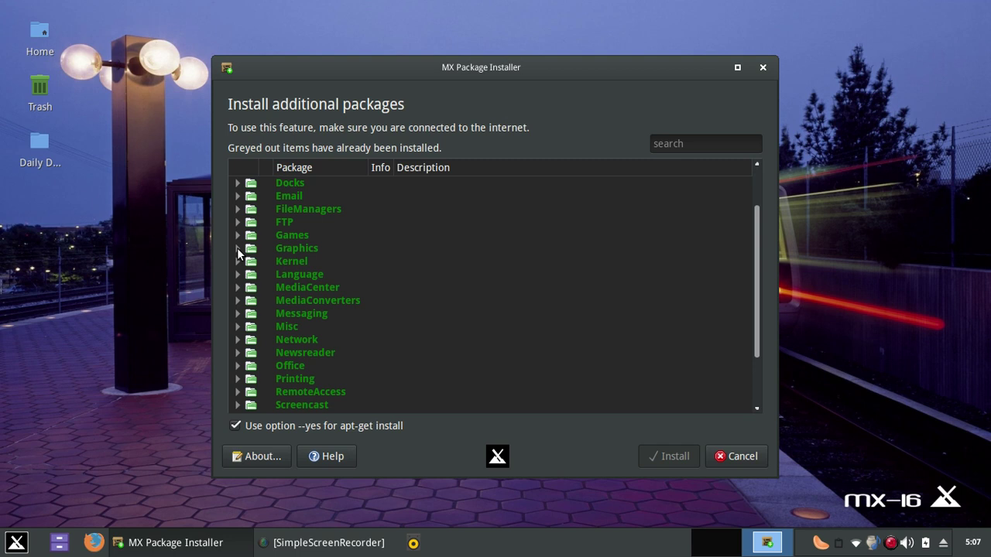
Expand the Graphics category, examine the Blender, Gimp_Basic and Scribus entries, and collapse it
left_click(237, 247)
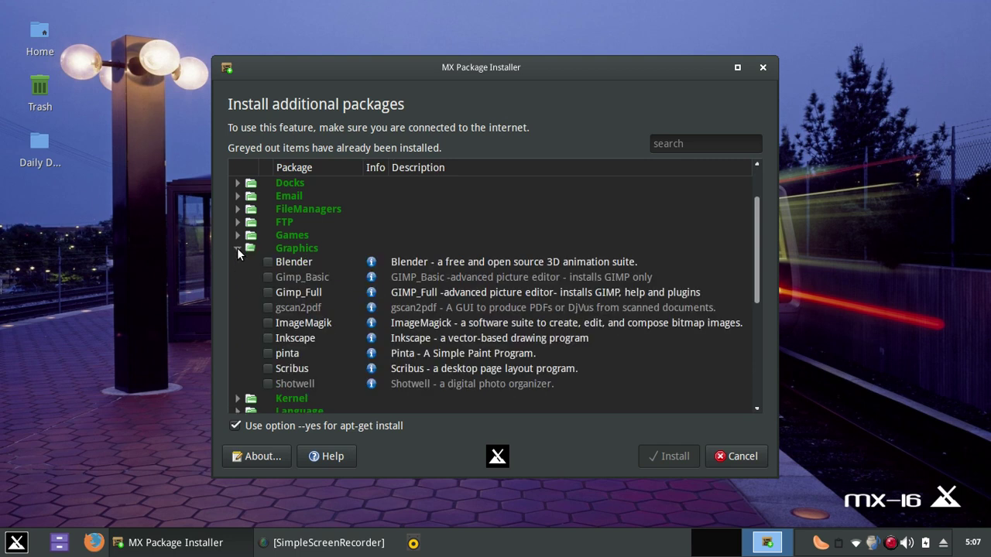
left_click(267, 260)
left_click(296, 270)
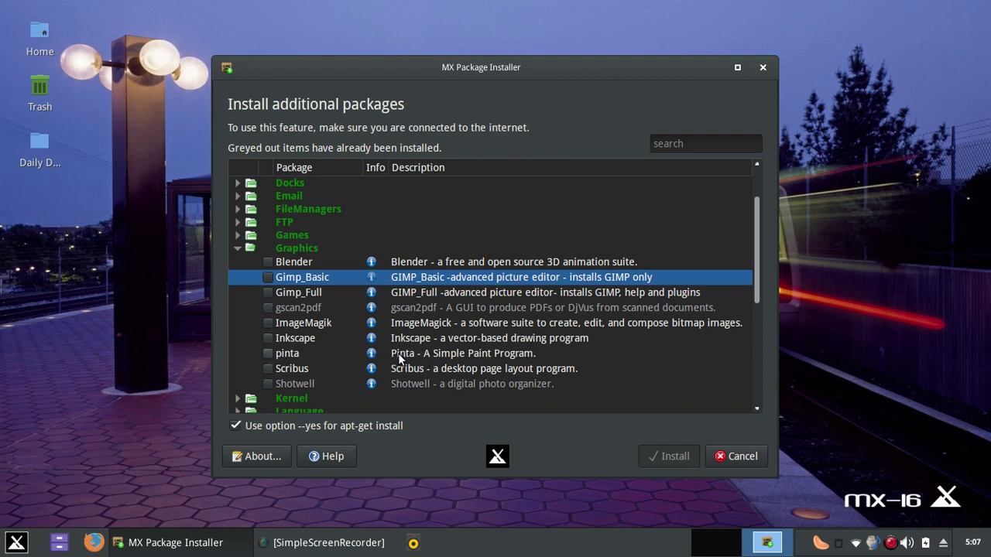
left_click(296, 371)
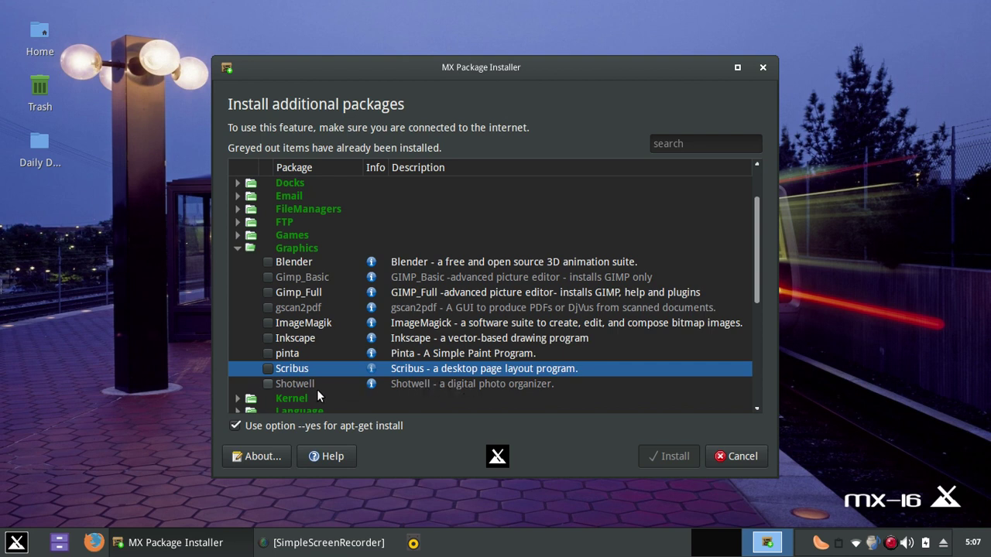
left_click(238, 247)
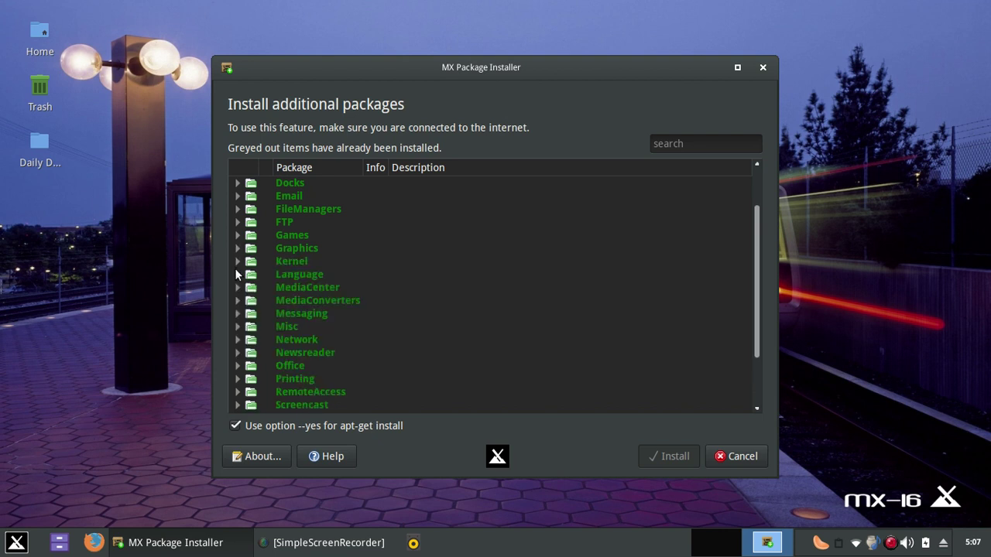
Review the packages offered under MediaCenter, Network and Newsreader, collapsing each category after viewing it
left_click(235, 287)
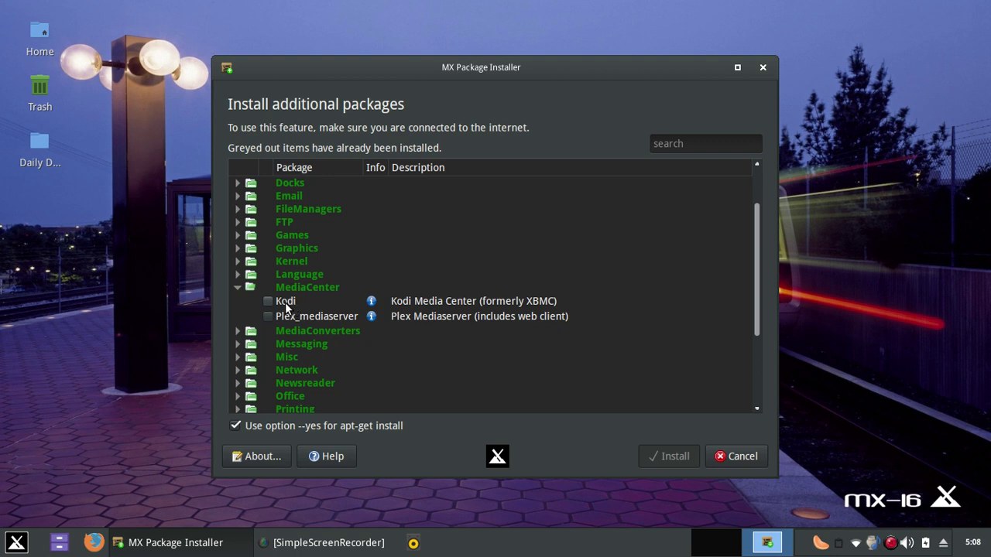
left_click(238, 286)
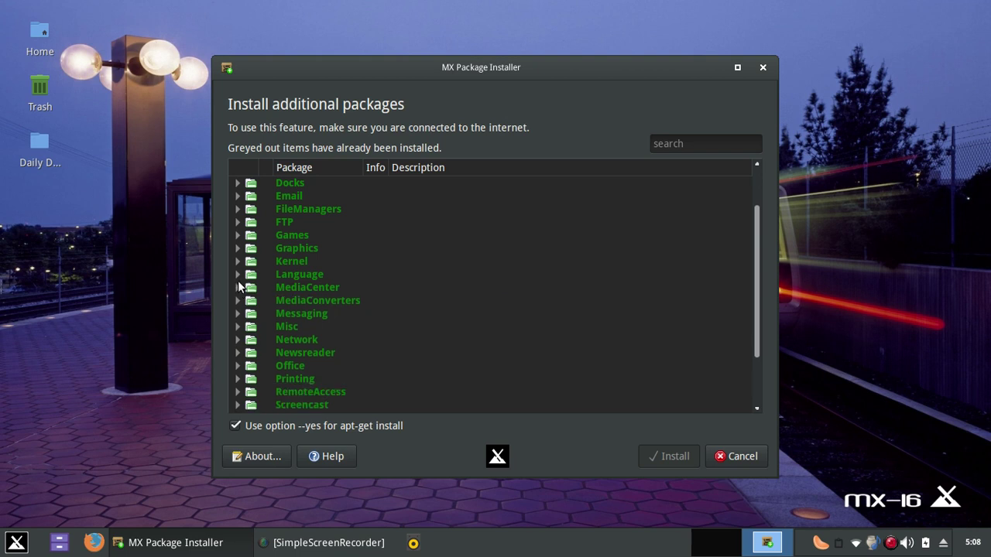
left_click(238, 339)
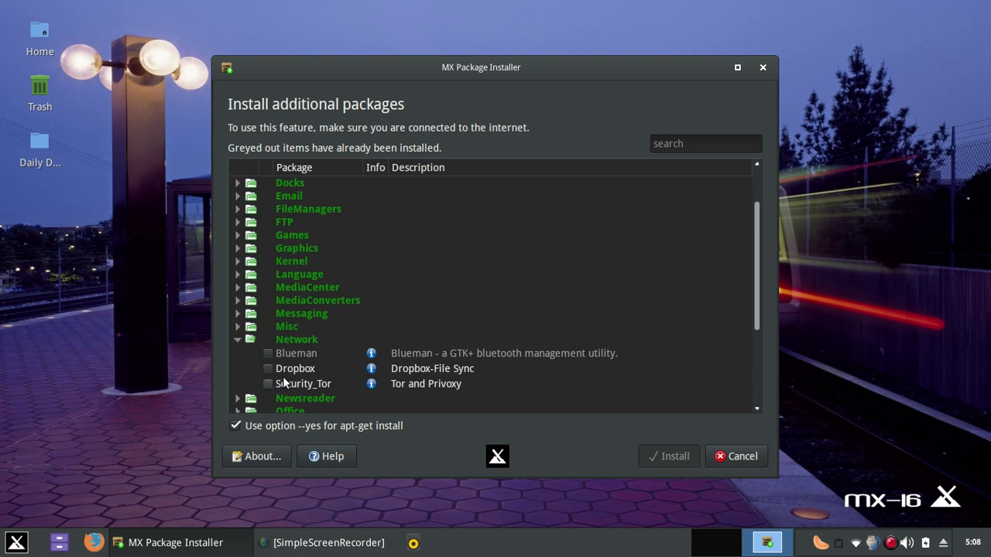
left_click(239, 339)
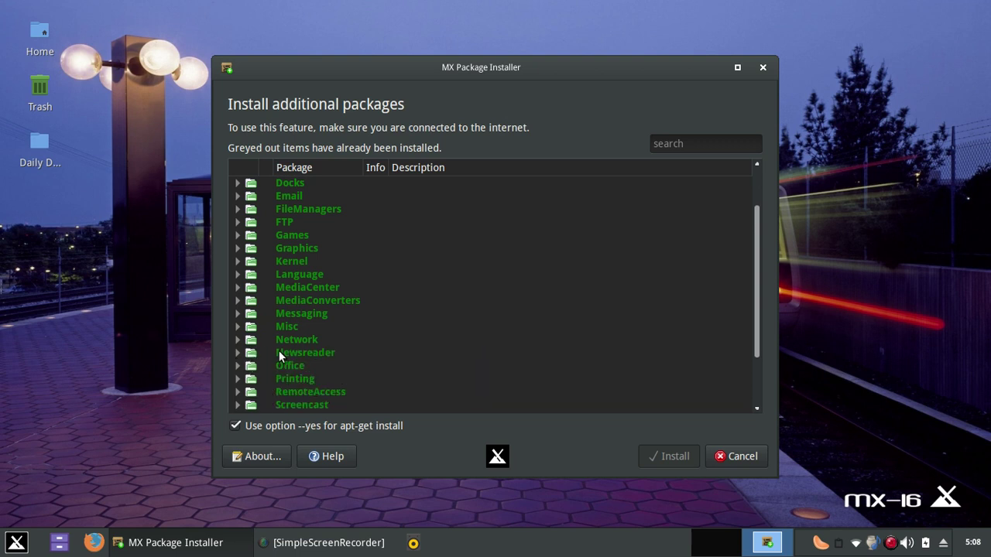
left_click(239, 353)
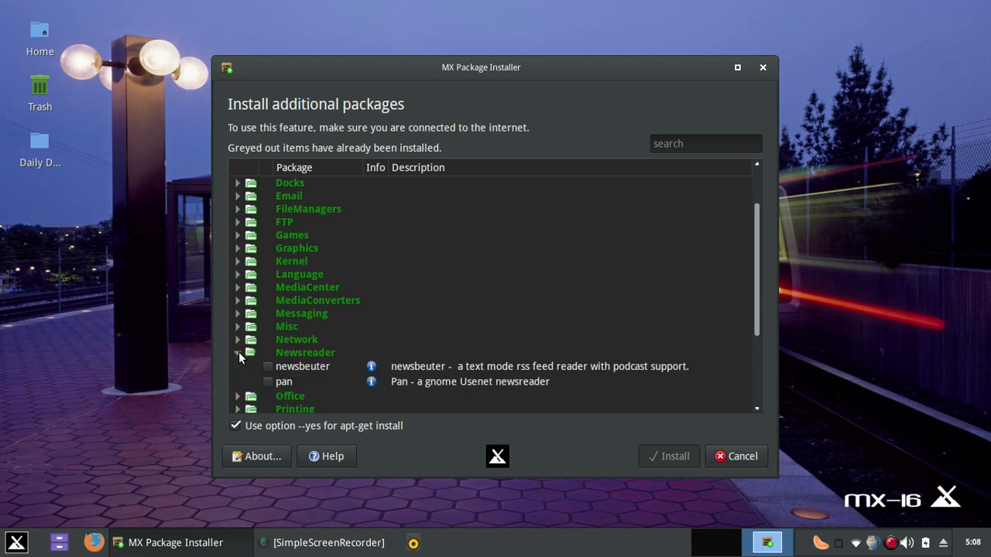
left_click(239, 353)
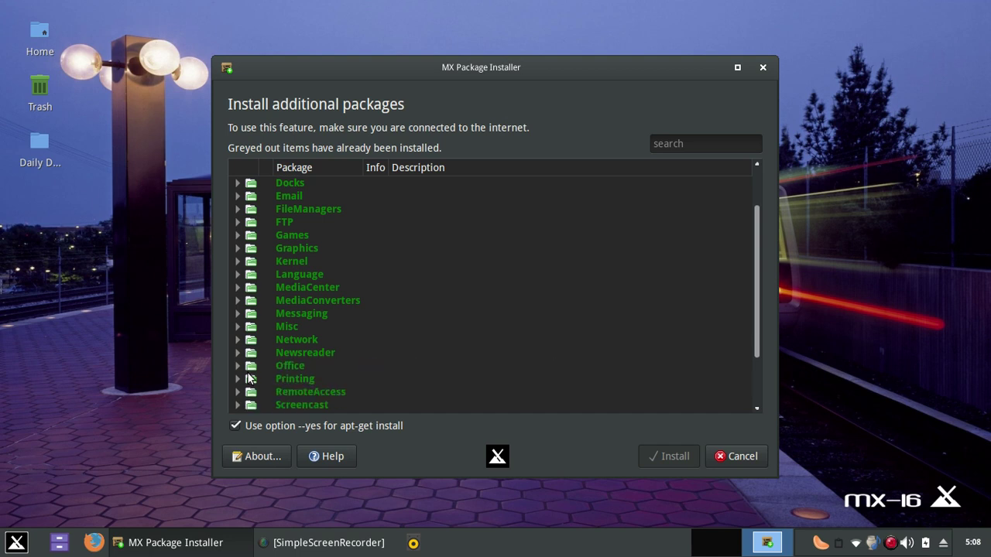
Expand the Office category and examine its packages, highlighting the Calibre and Dictionary entries
left_click(239, 366)
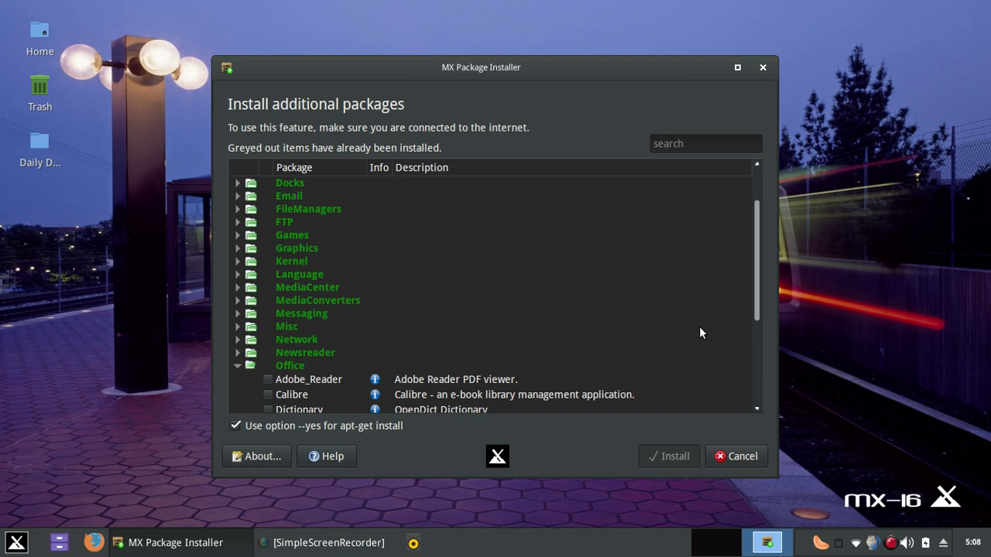
left_click_drag(760, 296, 757, 339)
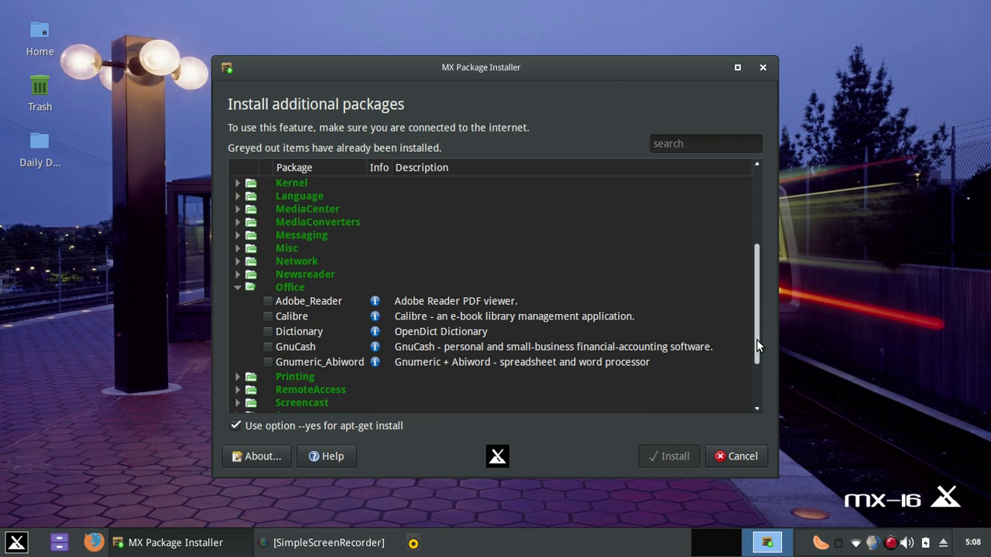
left_click(544, 319)
left_click(449, 336)
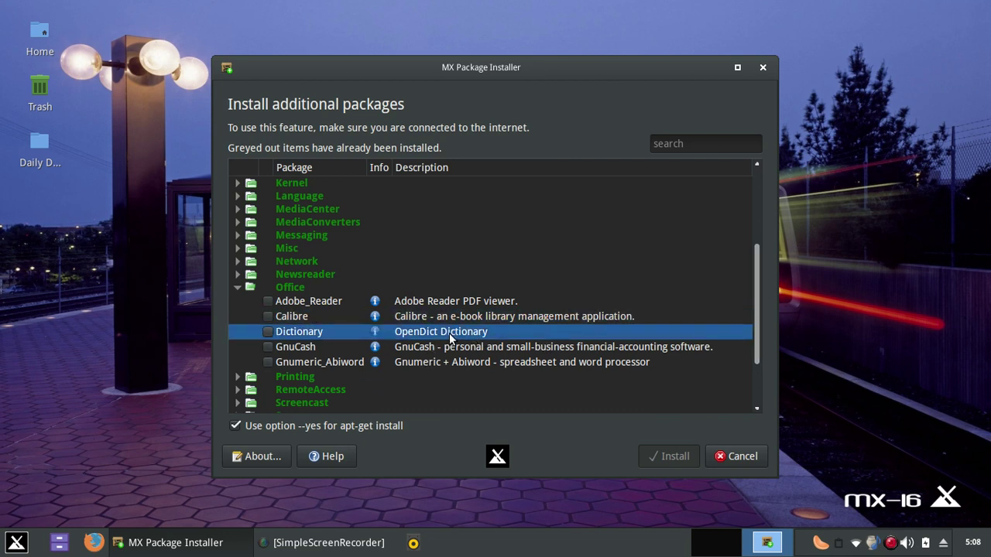
Examine the GnuCash and Gnumeric_Abiword entries in the Office category, then collapse the category
left_click(301, 345)
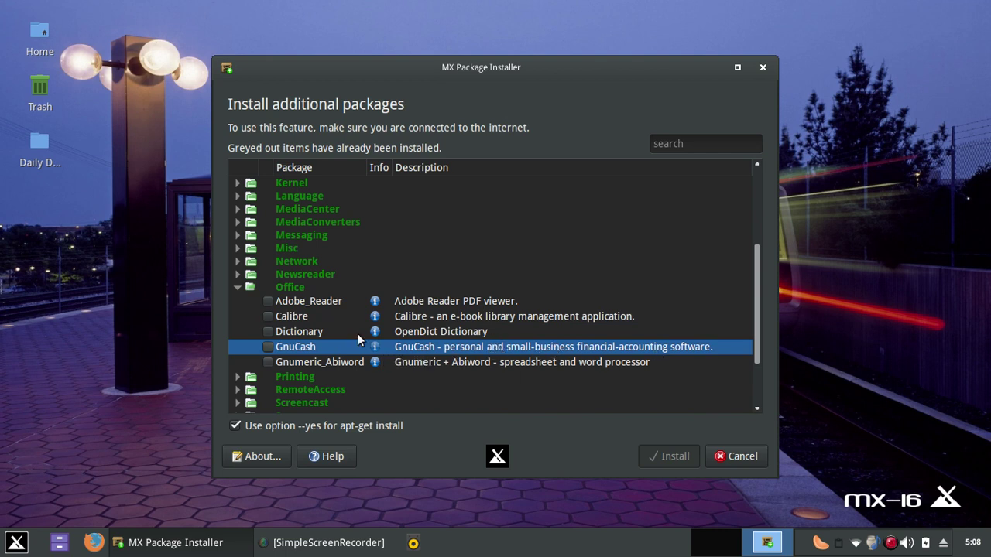
left_click(293, 362)
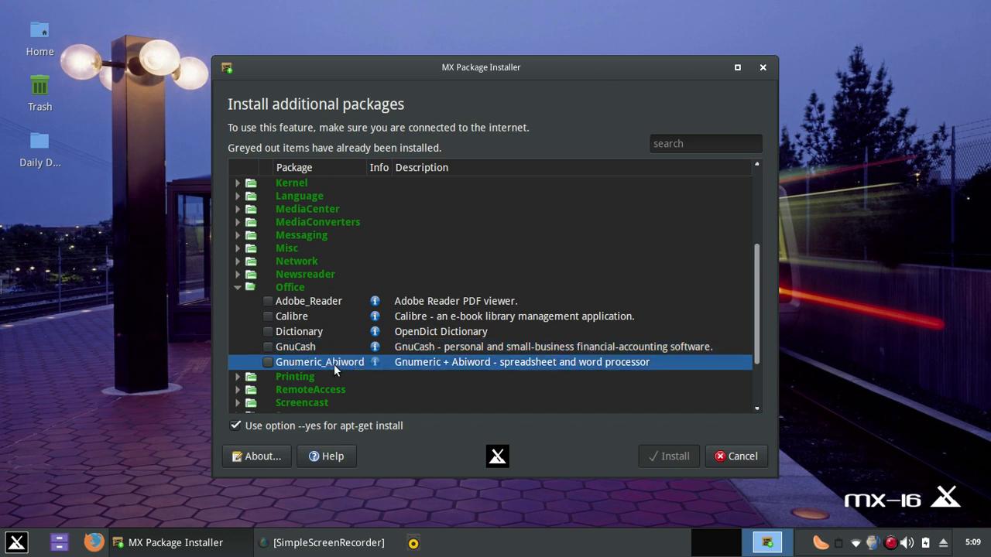
left_click(238, 287)
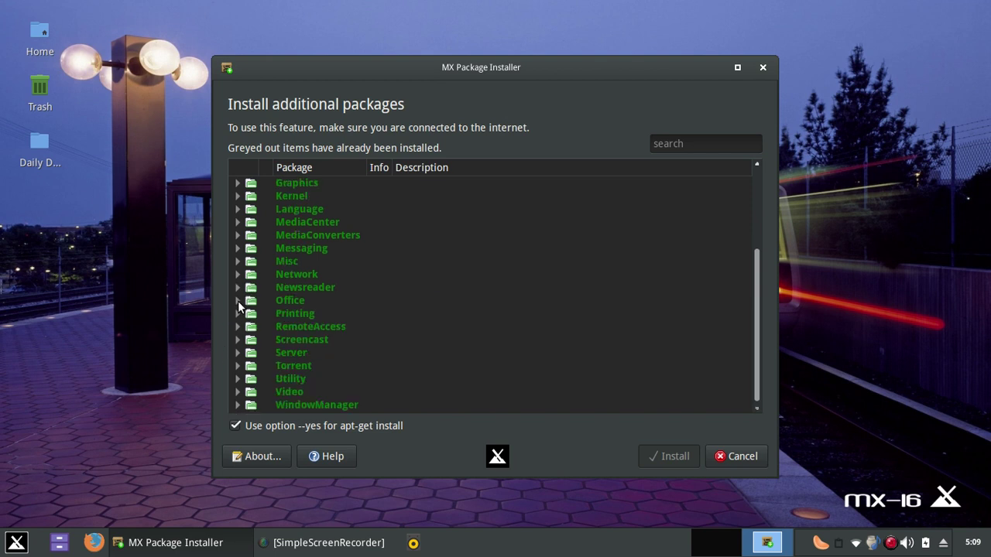
left_click(238, 300)
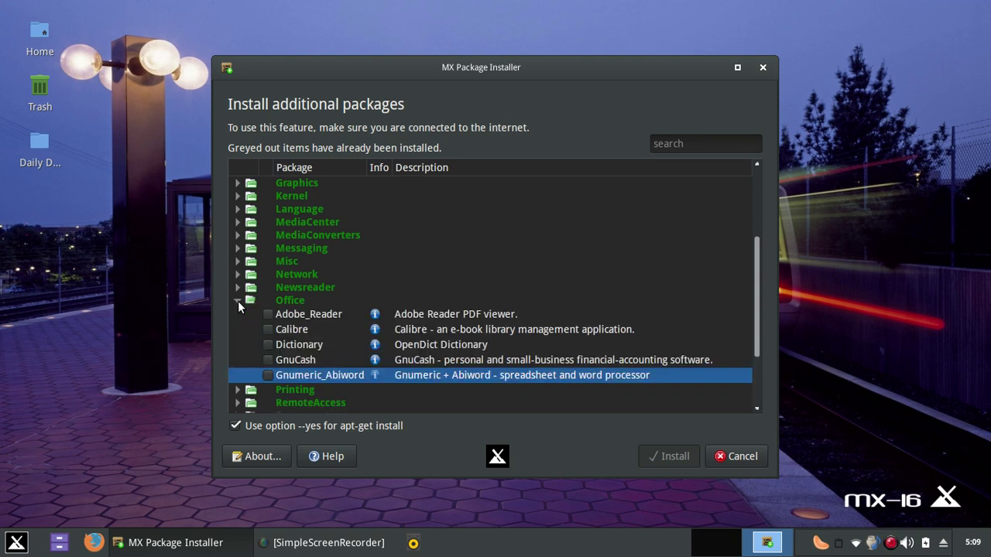
left_click(238, 300)
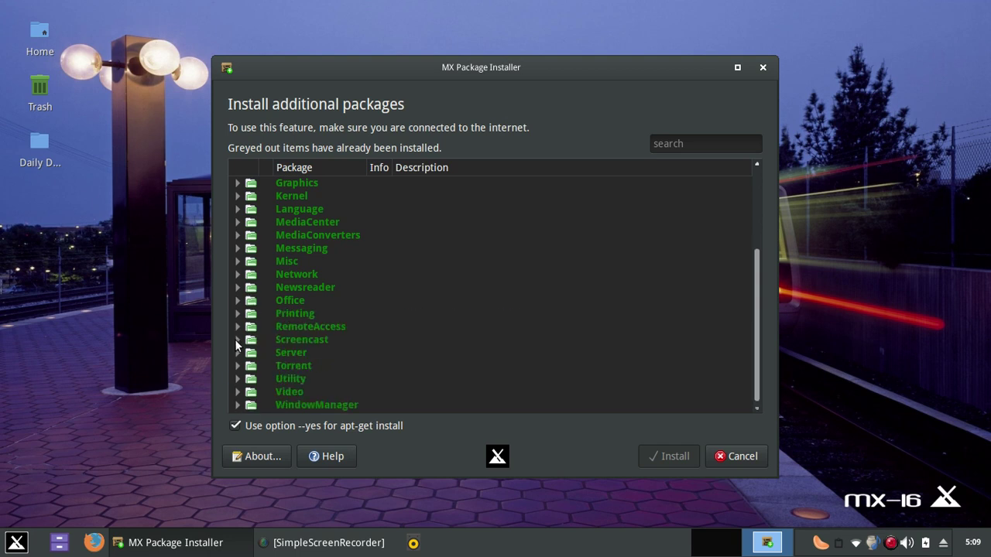
Expand the Screencast category, examine its packages including SimpleScreenRecorder, and collapse it
left_click(237, 339)
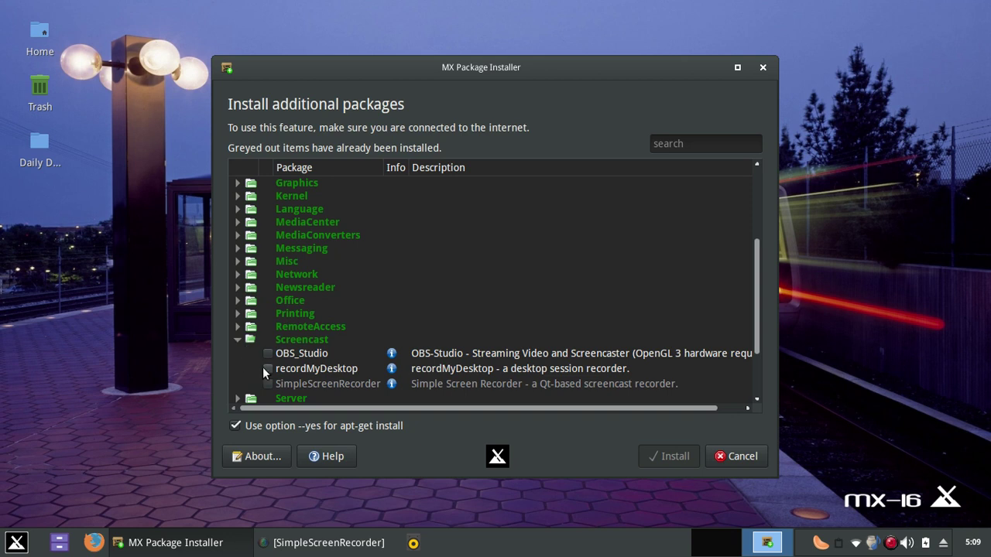
left_click(325, 384)
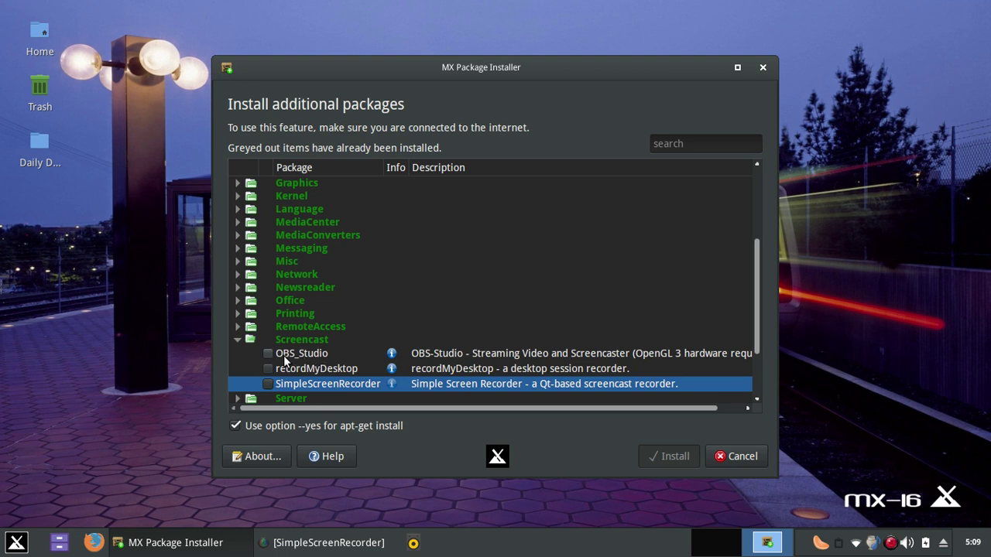
left_click(237, 339)
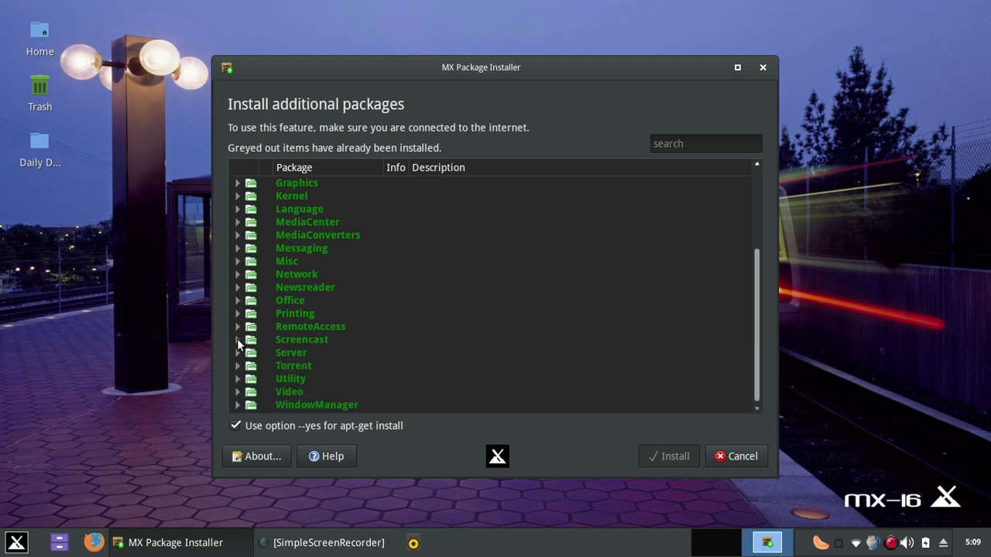
Expand the Video category, examine its packages including kdenlive, MPlayer and OpenShot with their full descriptions, and collapse it
left_click(238, 392)
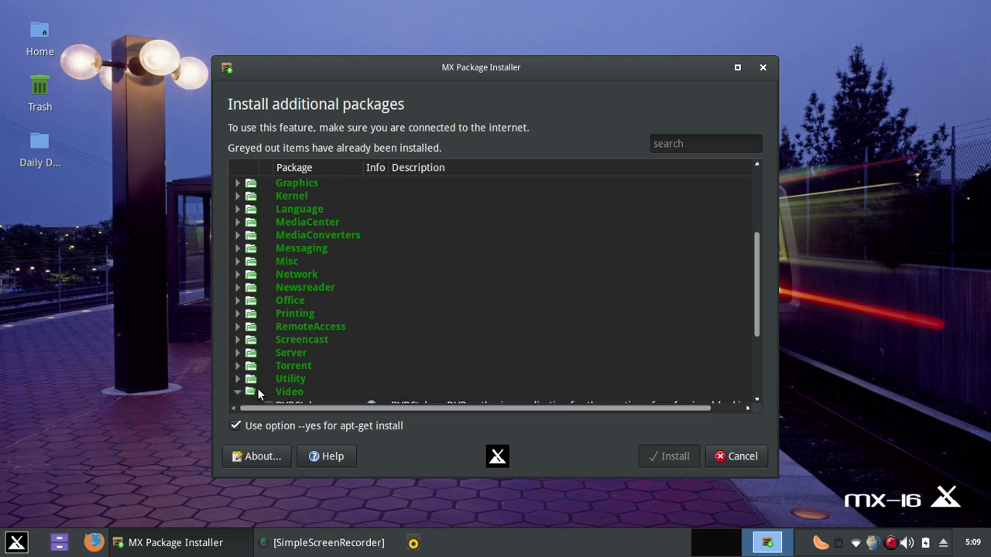
left_click_drag(759, 312, 757, 367)
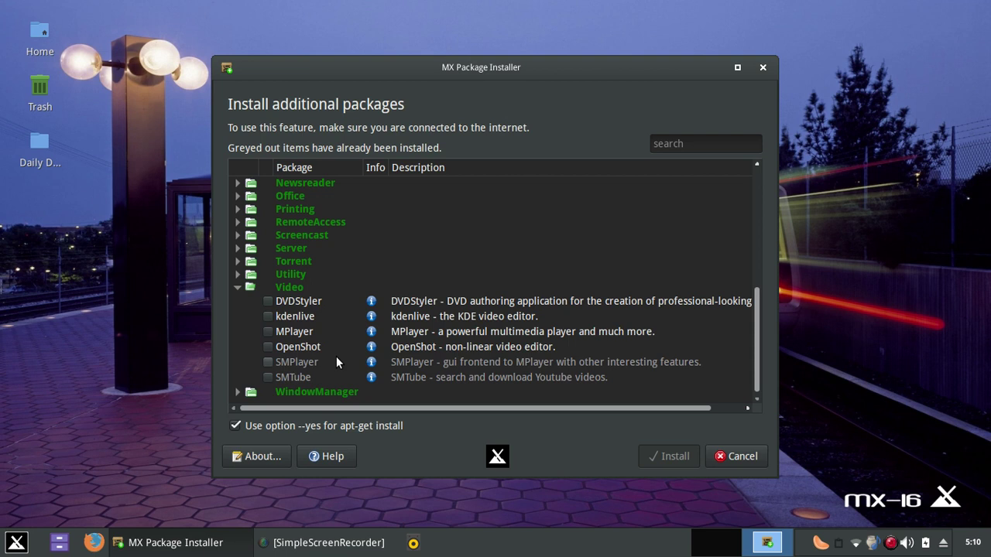
left_click(90, 485)
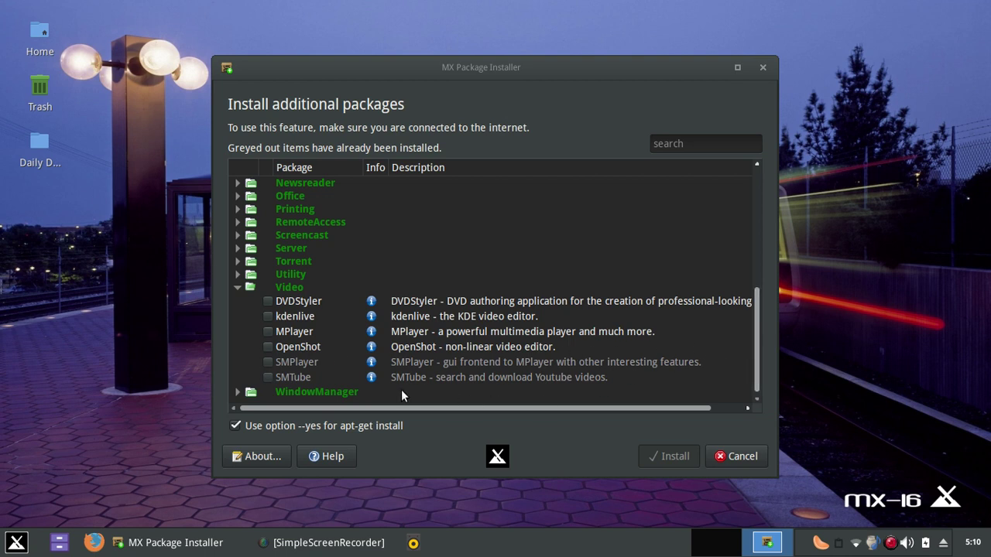
left_click(306, 319)
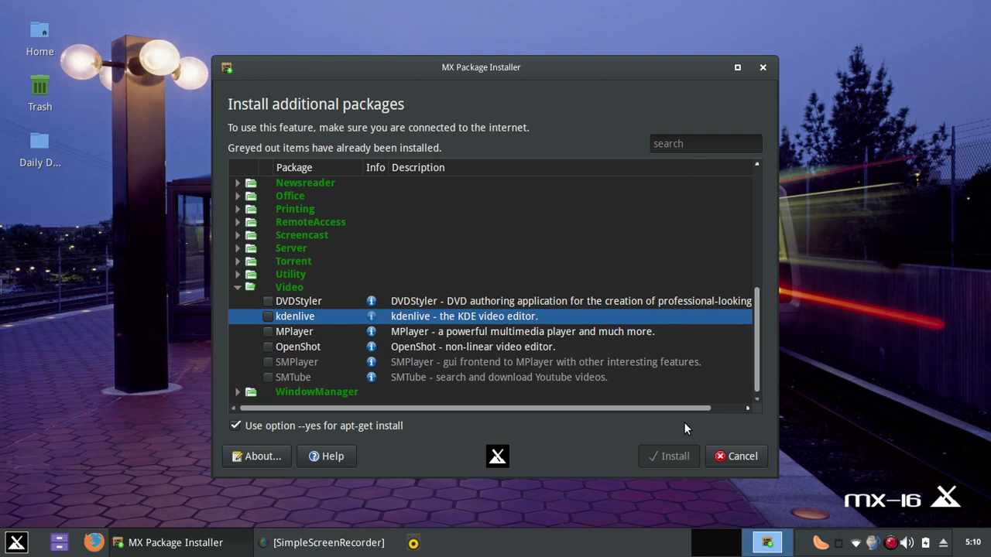
left_click_drag(684, 411, 717, 411)
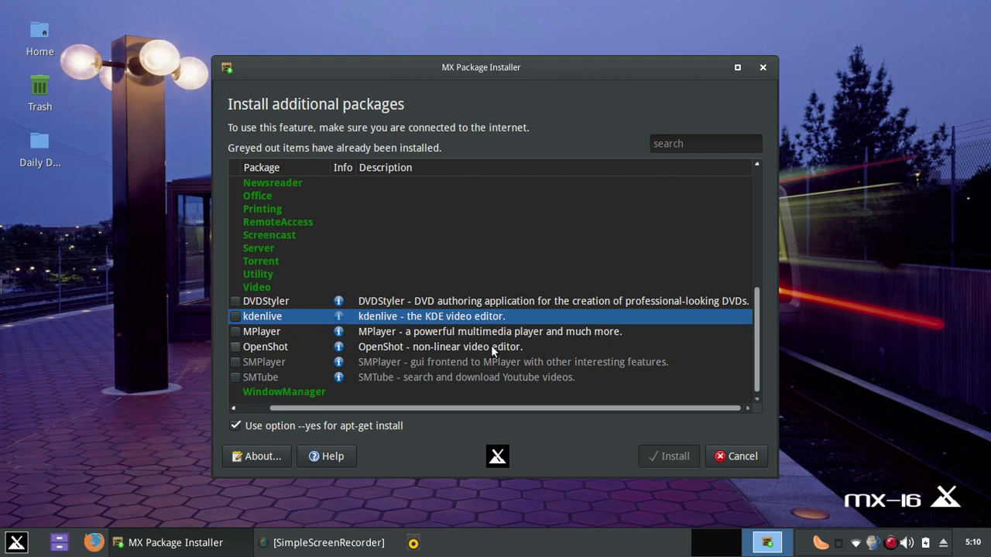
left_click(259, 335)
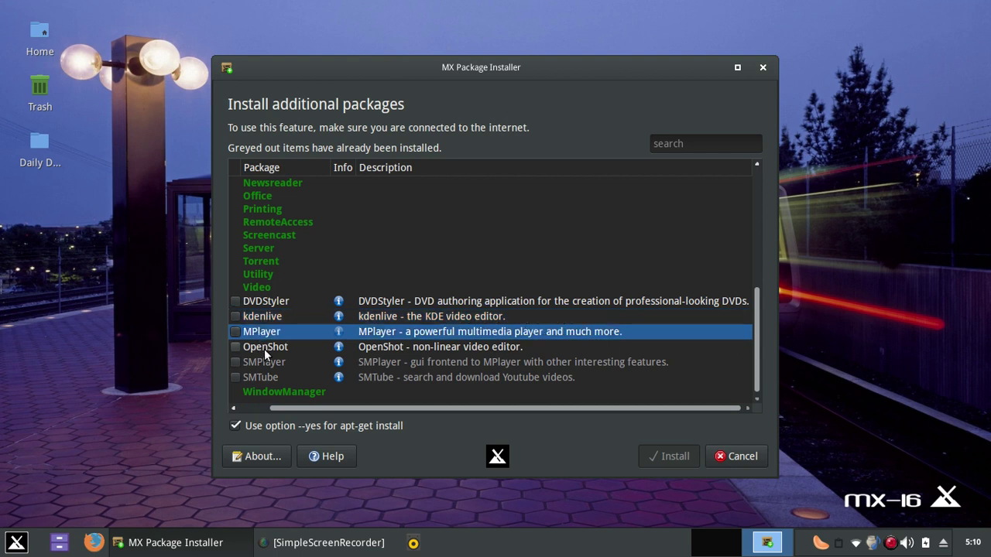
left_click(264, 349)
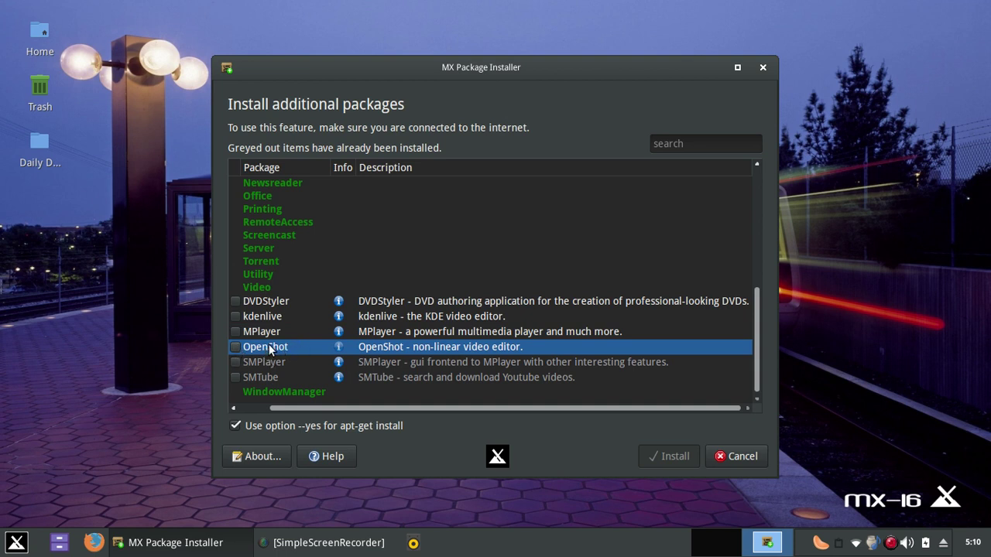
left_click(261, 315)
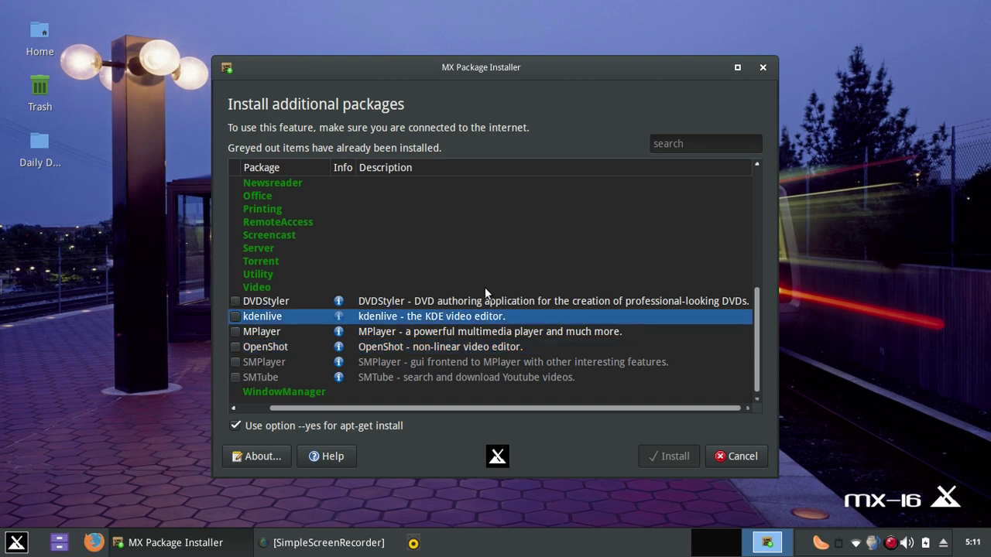
mouse_move(755, 317)
left_mouse_down()
mouse_move(758, 260)
mouse_move(758, 305)
left_mouse_up()
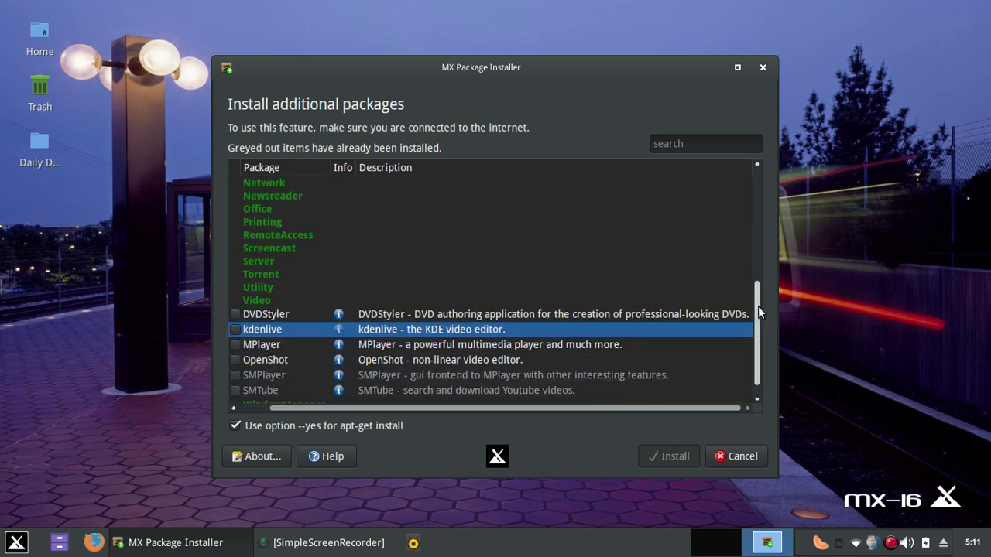
left_click_drag(685, 405, 560, 408)
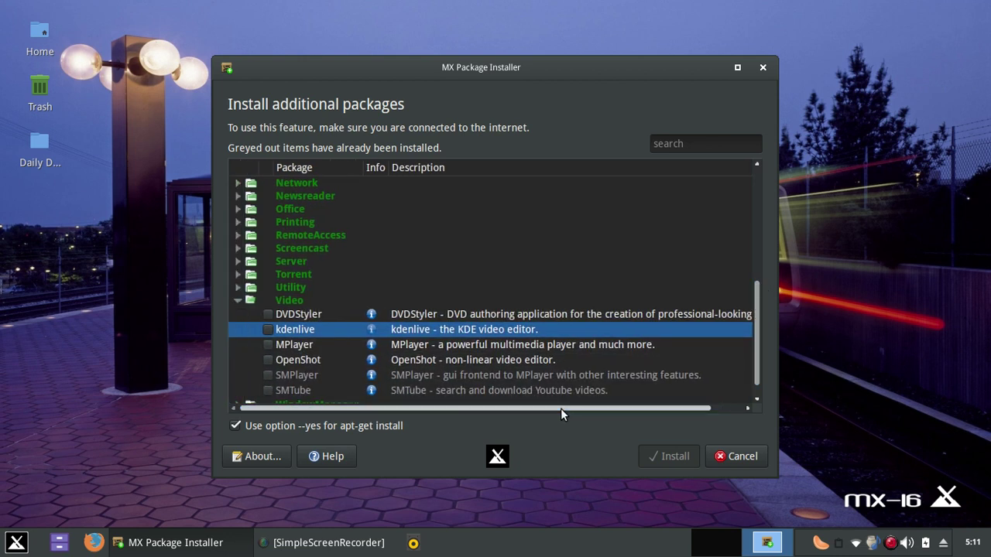
left_click(240, 299)
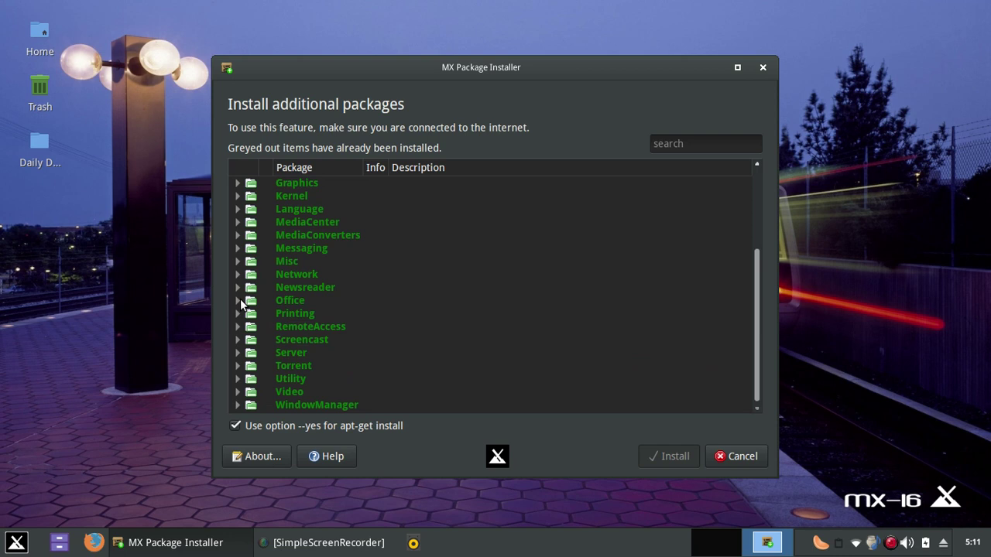
Expand the Utility category, examine the advert_block_antiX and Streamlight_antiX entries, and collapse it
left_click(239, 378)
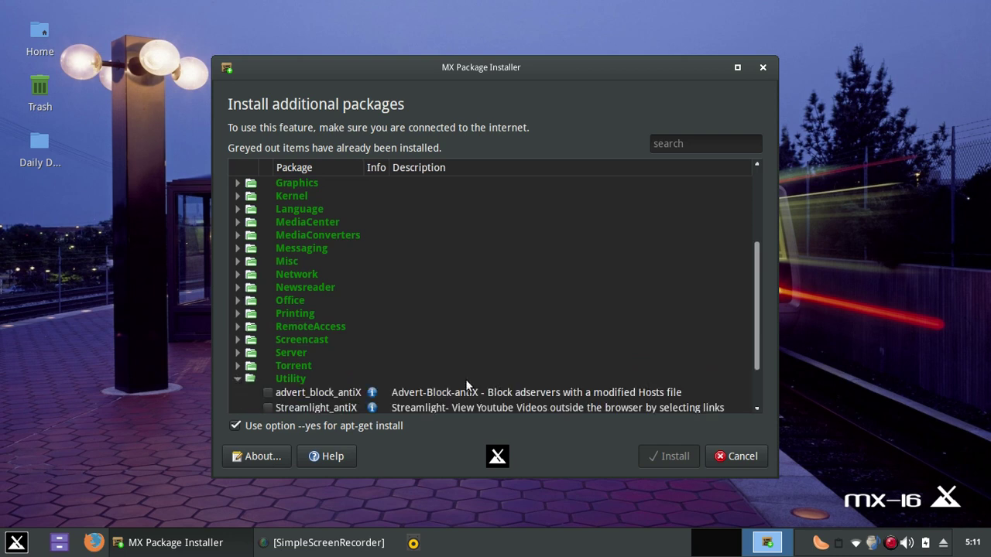
left_click_drag(756, 350, 754, 399)
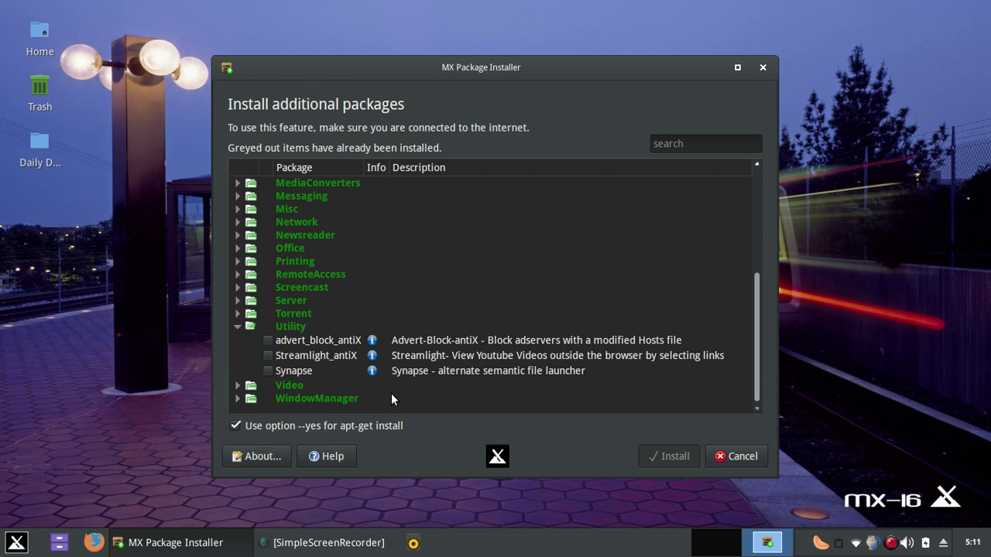
left_click(329, 340)
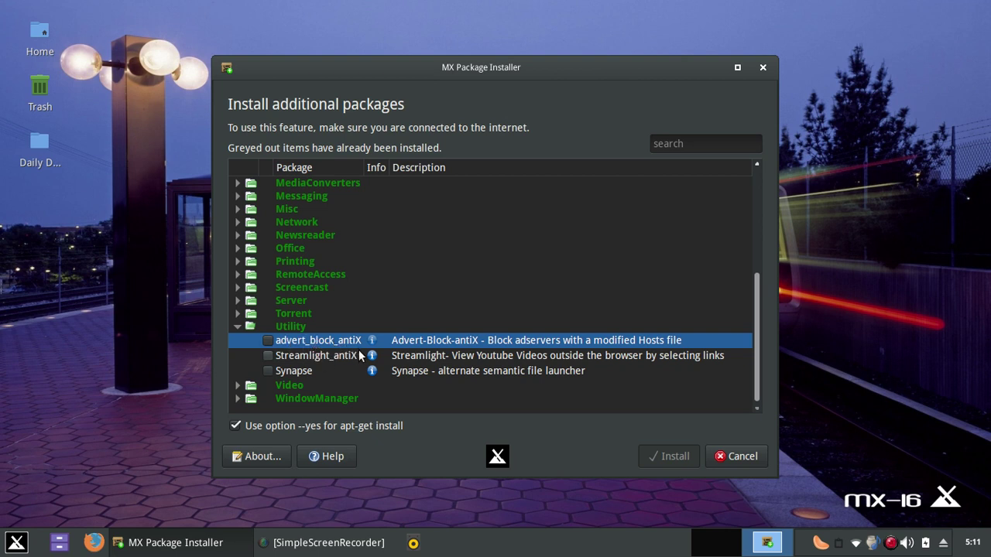
left_click(298, 355)
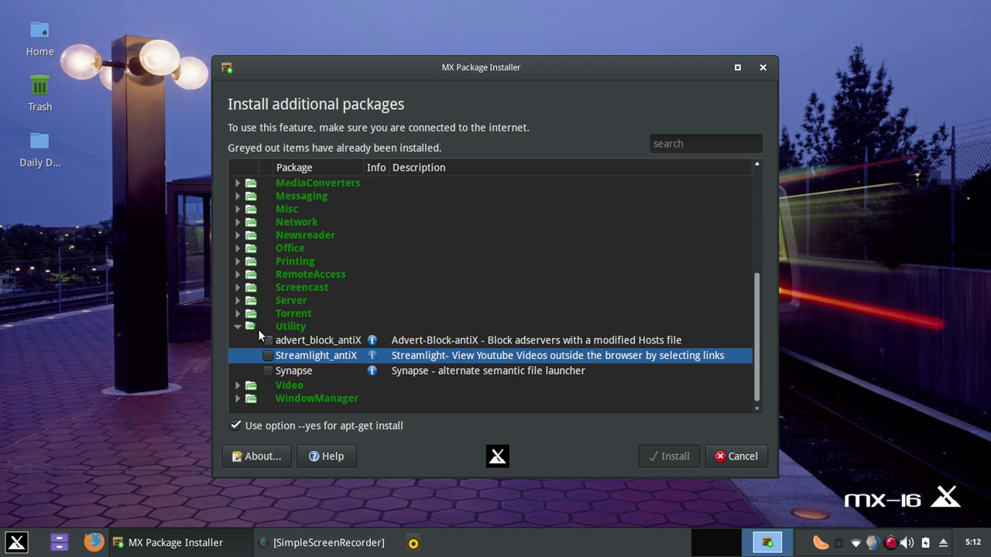
left_click(237, 324)
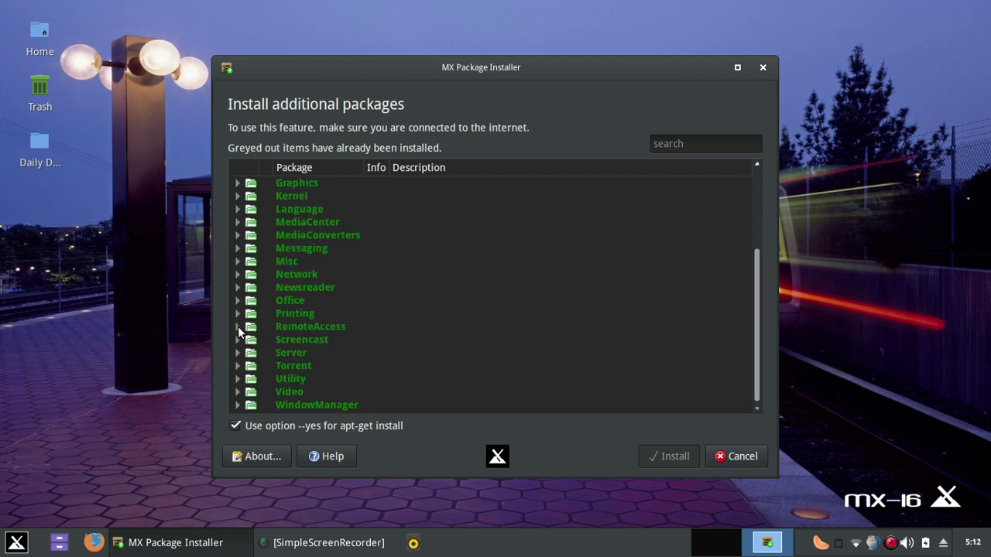
Revisit the package lists under Video and Office, collapsing each category after viewing it
left_click(238, 391)
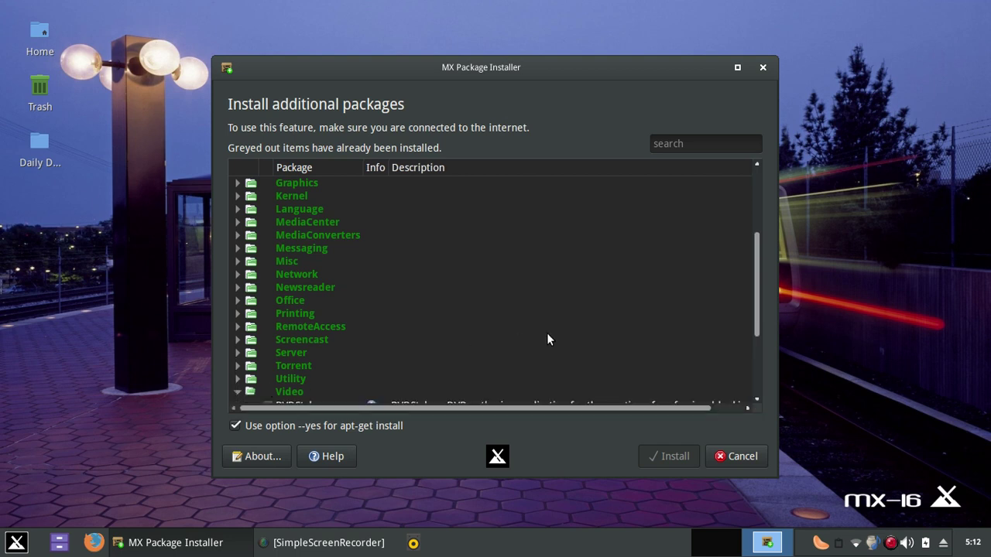
left_click_drag(758, 289, 756, 343)
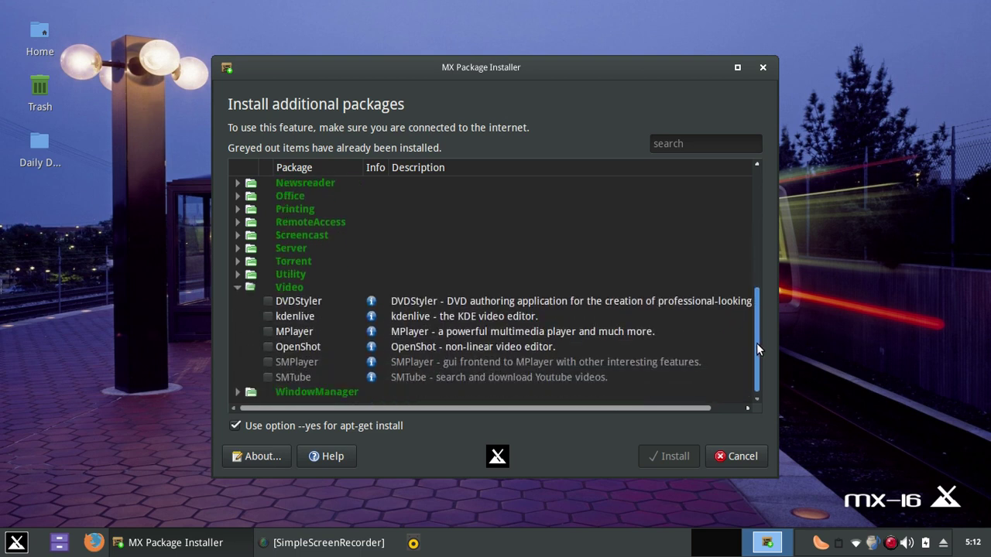
left_click(237, 288)
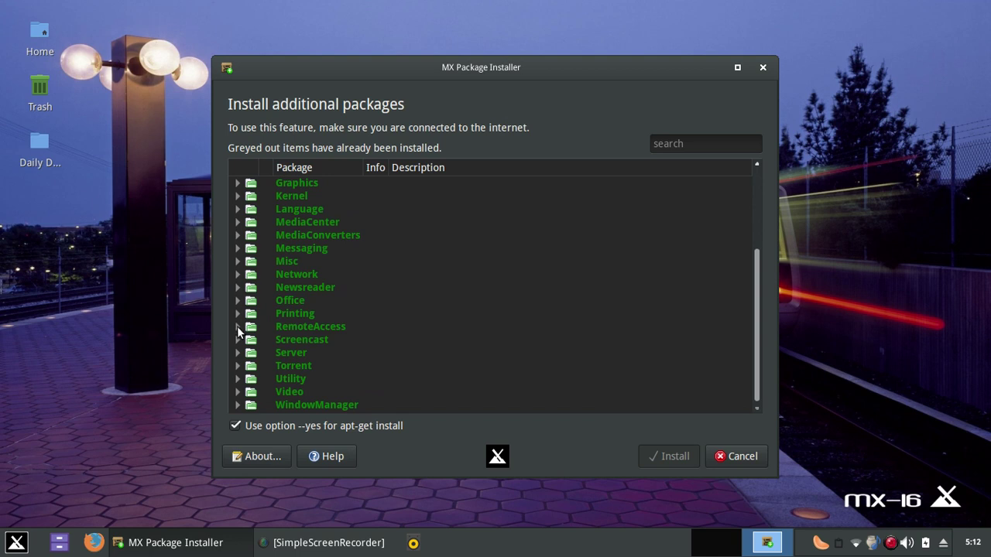
left_click(237, 301)
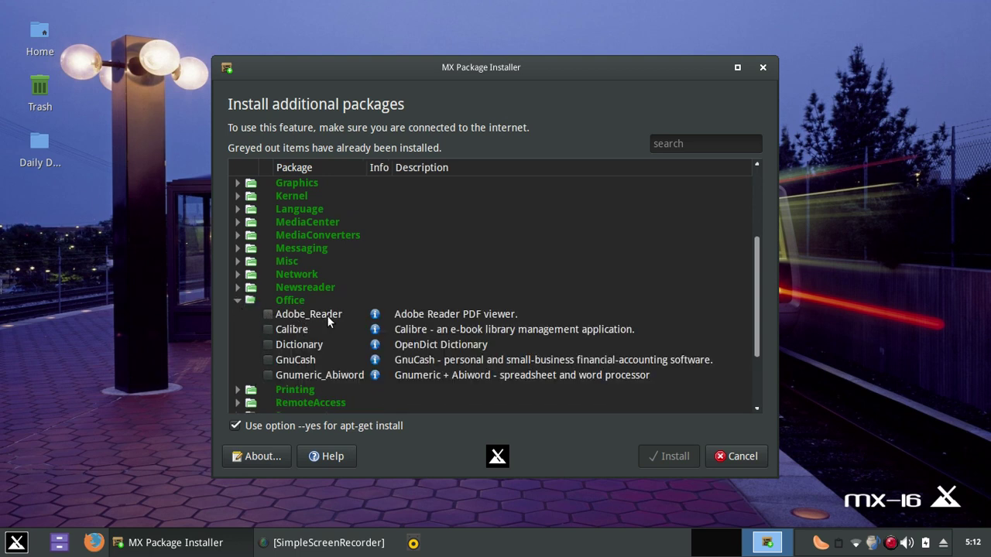
left_click(239, 301)
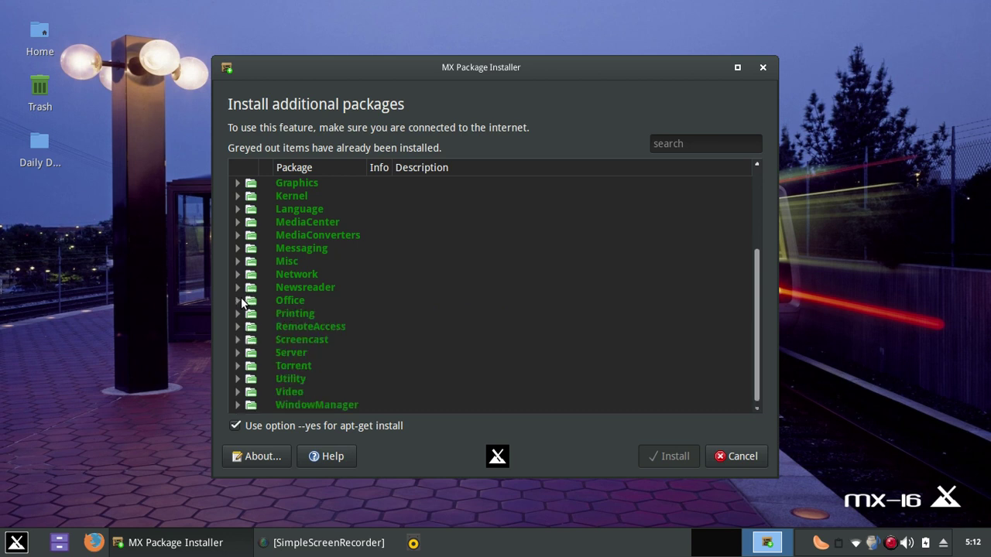
Review the packages under Torrent and Utility, collapsing each category after viewing it
left_click(239, 365)
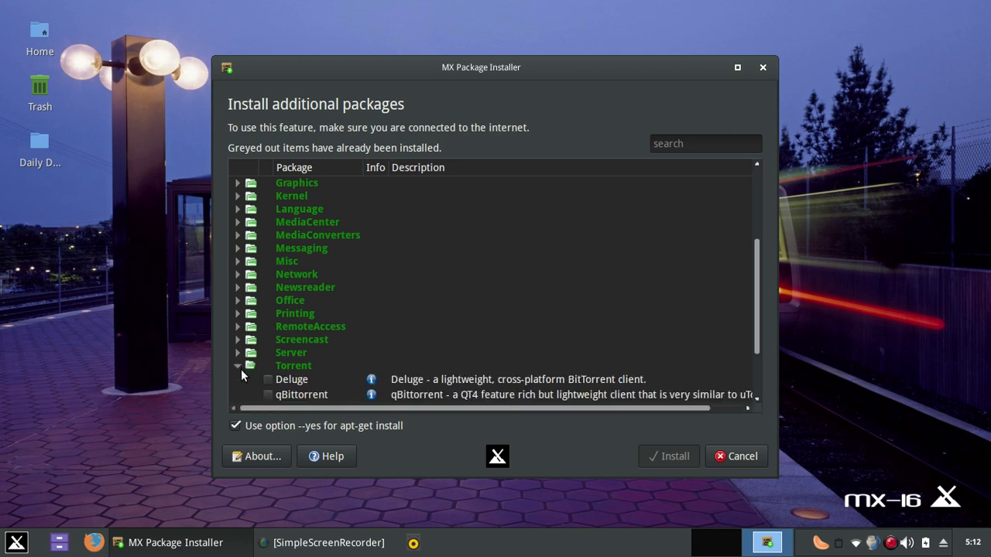
left_click(240, 369)
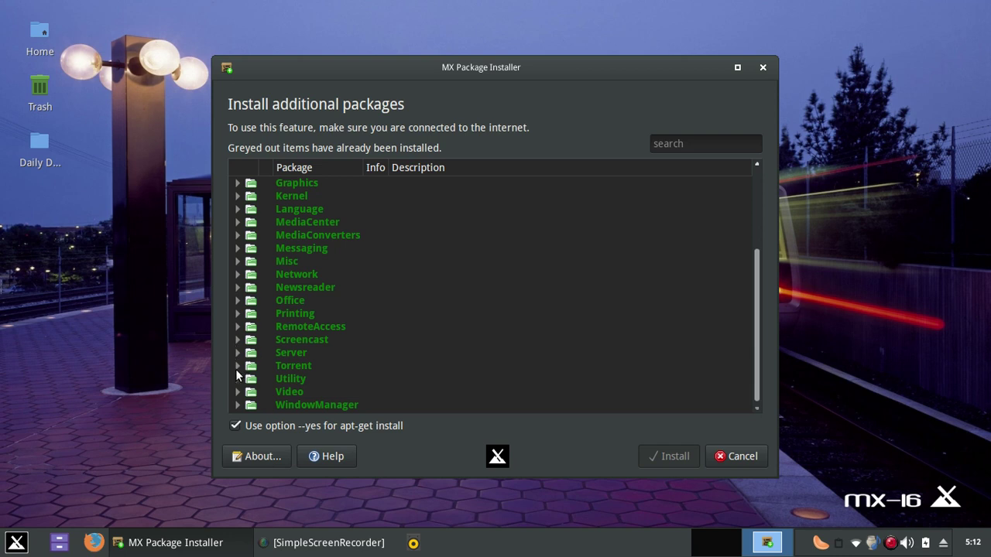
left_click(237, 374)
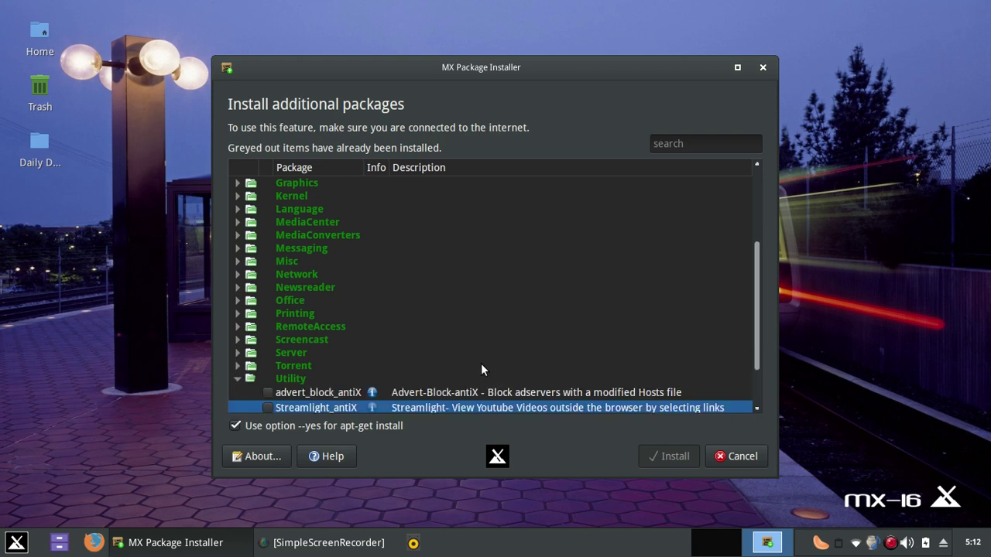
left_click(234, 376)
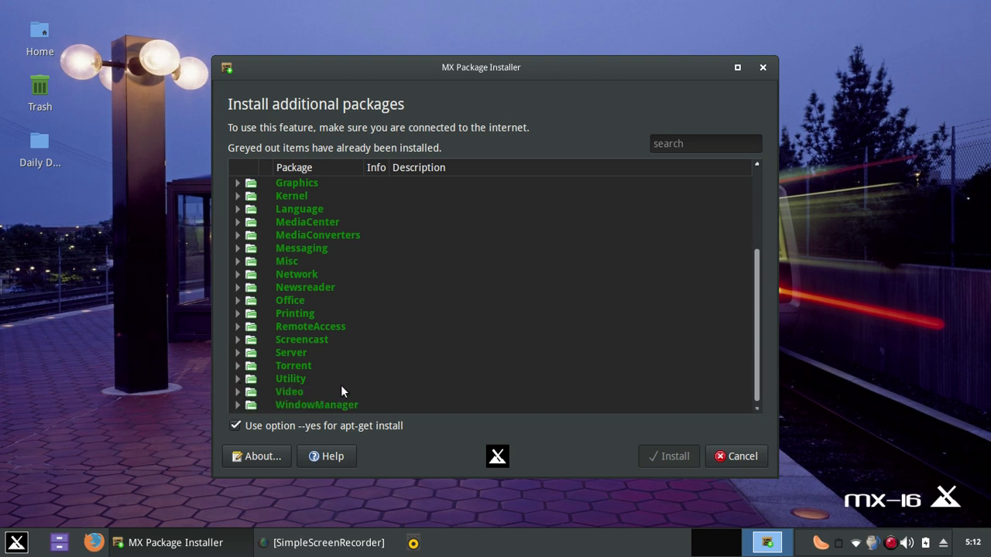
Review the packages under Video and WindowManager, collapse both categories, and close MX Package Installer
left_click(237, 391)
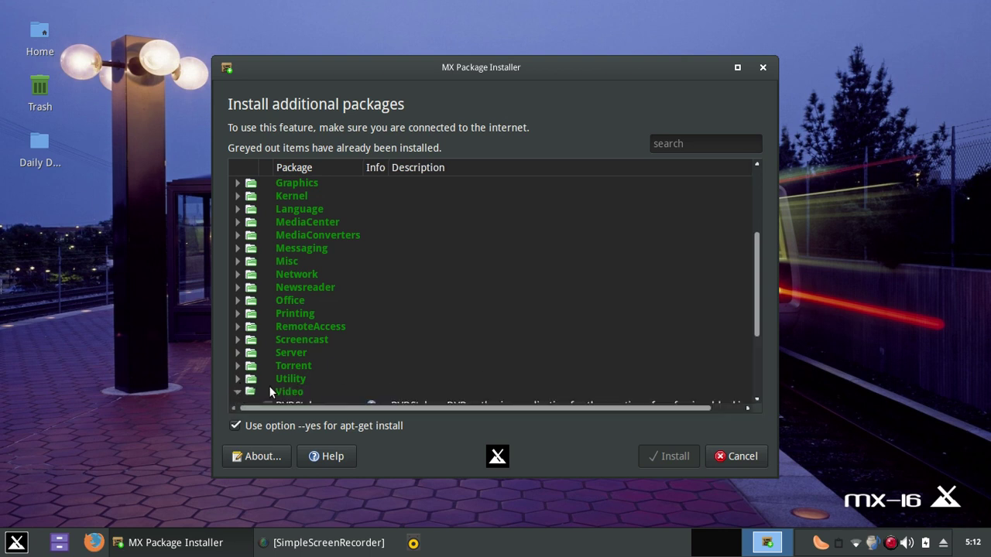
left_click_drag(757, 312, 756, 372)
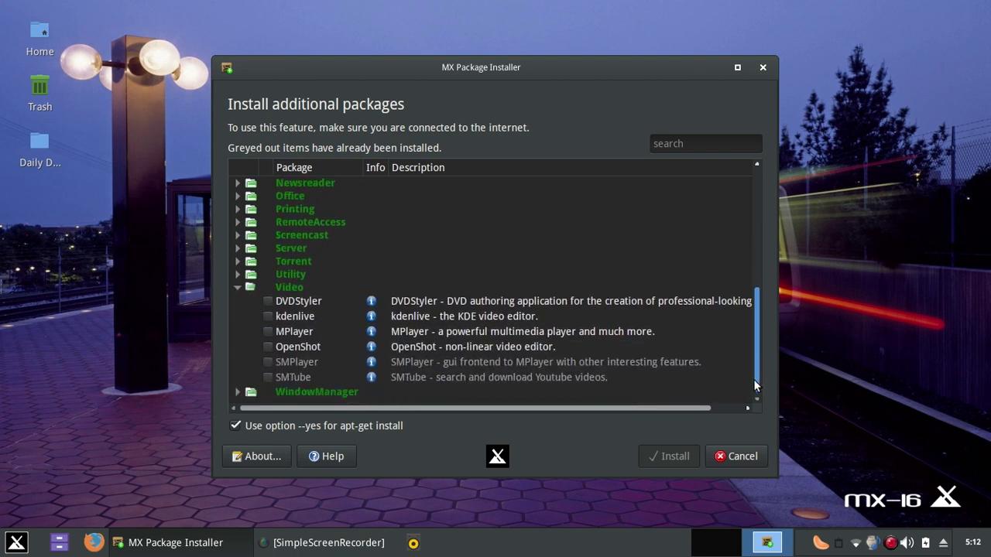
left_click(238, 393)
left_click_drag(756, 316, 758, 381)
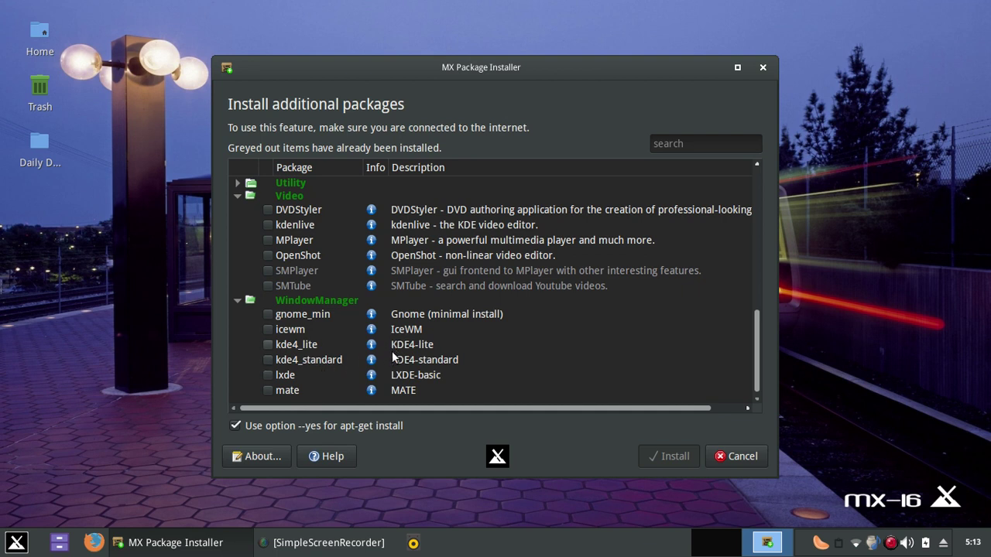
left_click(238, 302)
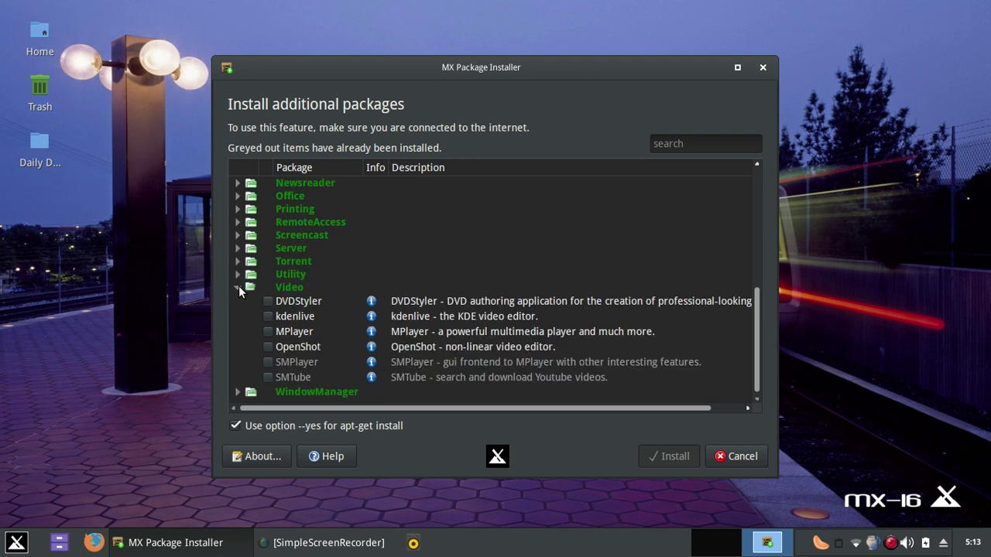
left_click(239, 287)
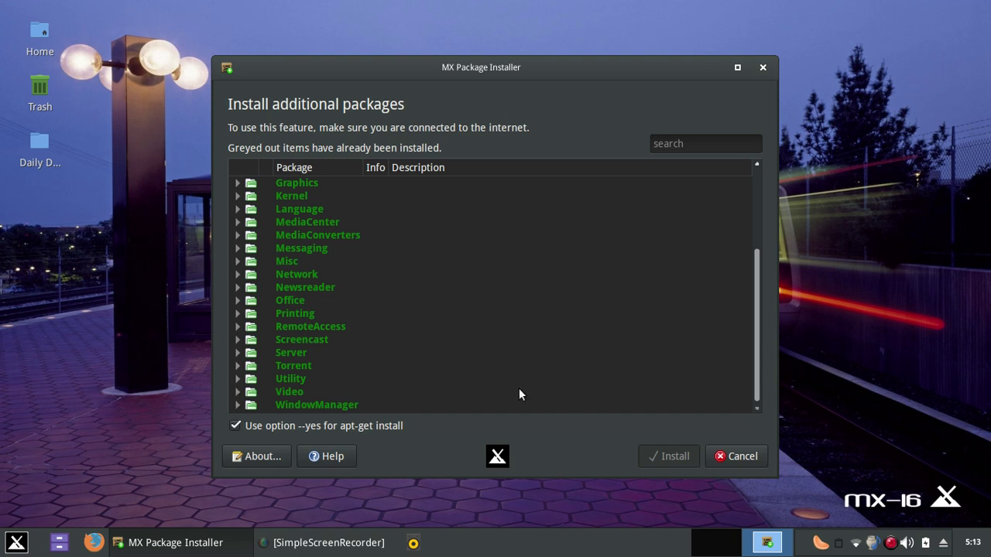
left_click(754, 455)
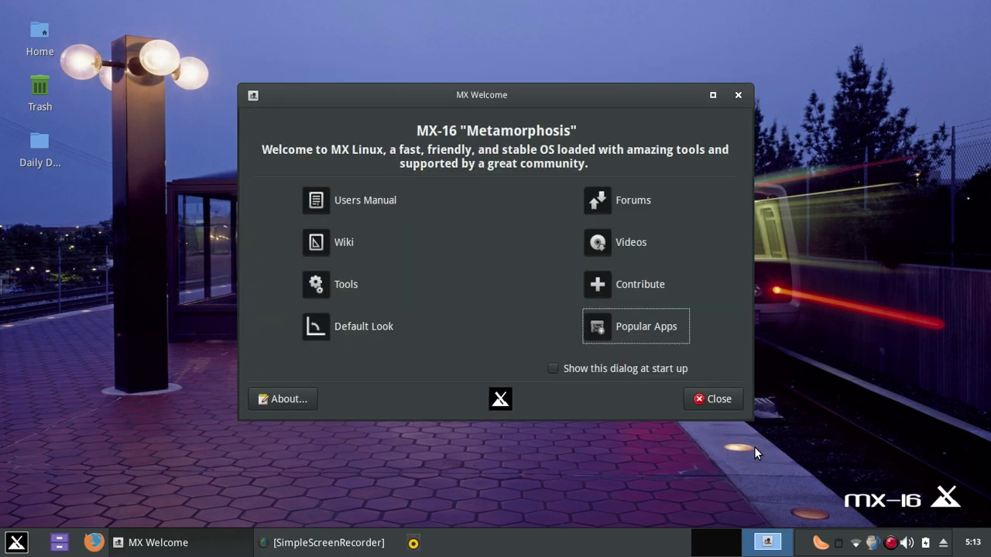
Bring MX Welcome back into view and open its Default Look settings
scroll(677, 458, "up", 1)
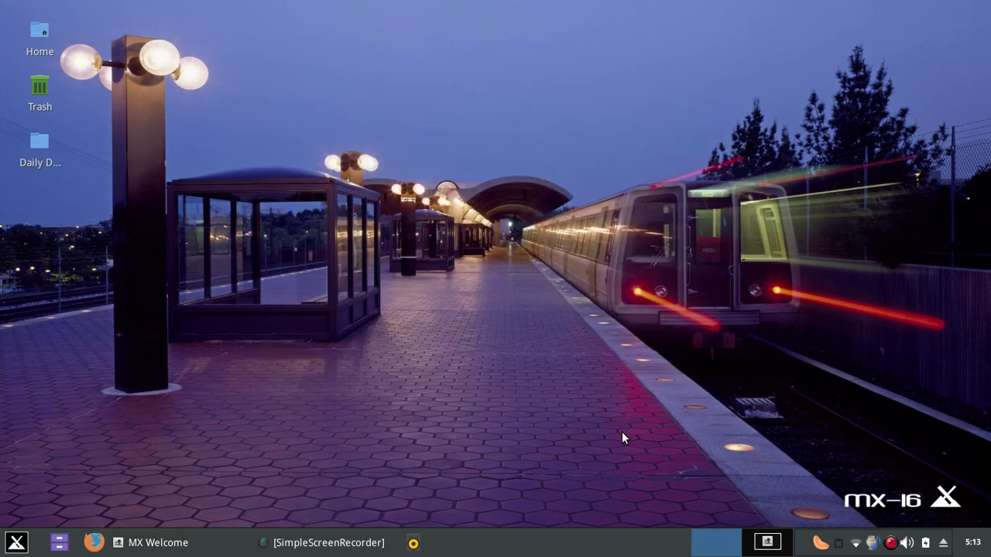
left_click(166, 546)
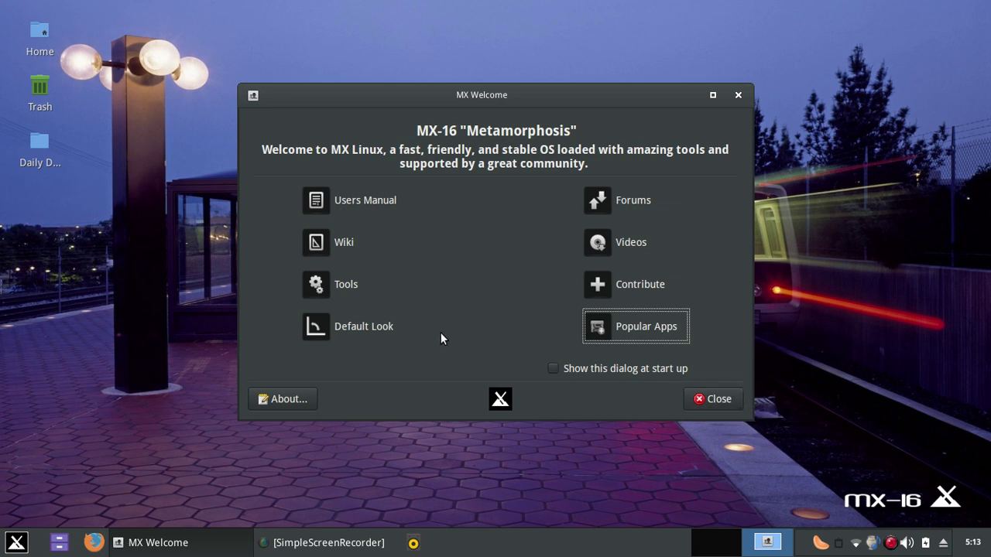
left_click(392, 326)
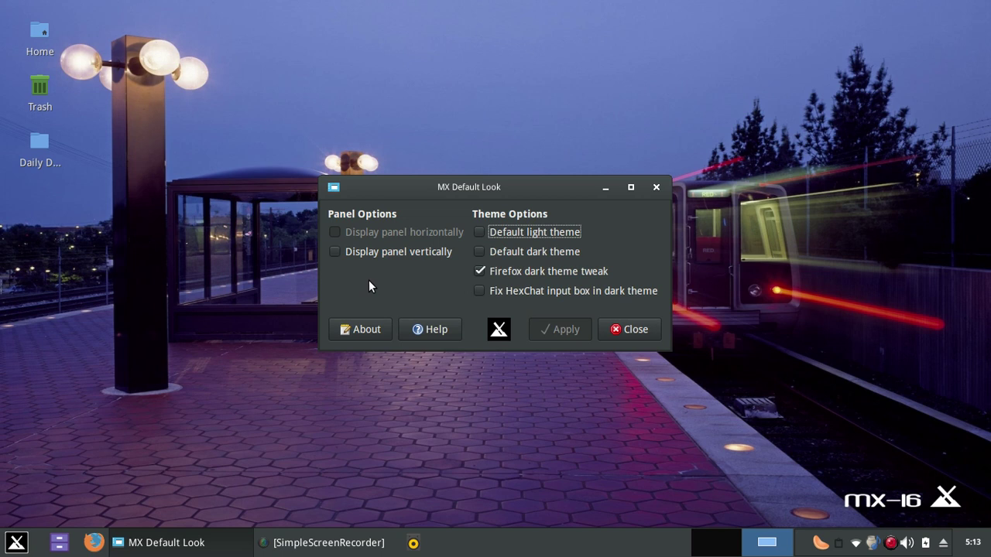
Set the desktop panel to display vertically, apply the change, and dismiss the notice
left_click(334, 252)
left_click(564, 329)
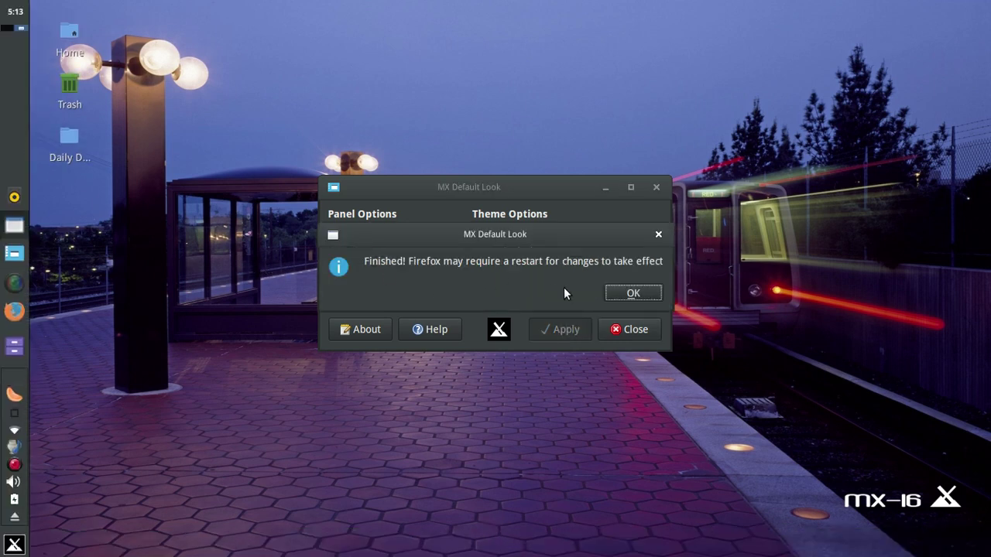
left_click(620, 293)
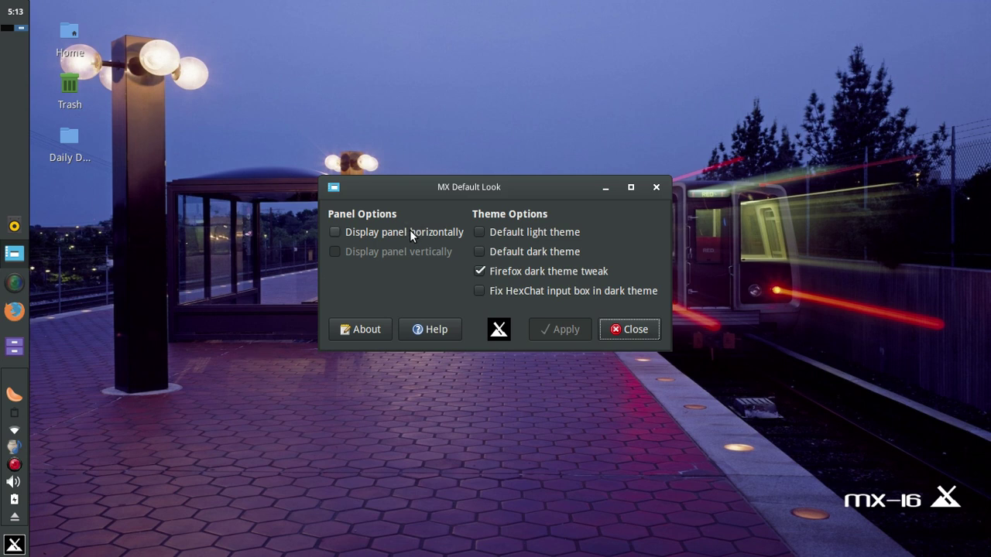
Set the desktop panel to display horizontally, apply it, and close both MX Default Look and MX Welcome
left_click(335, 233)
left_click(578, 330)
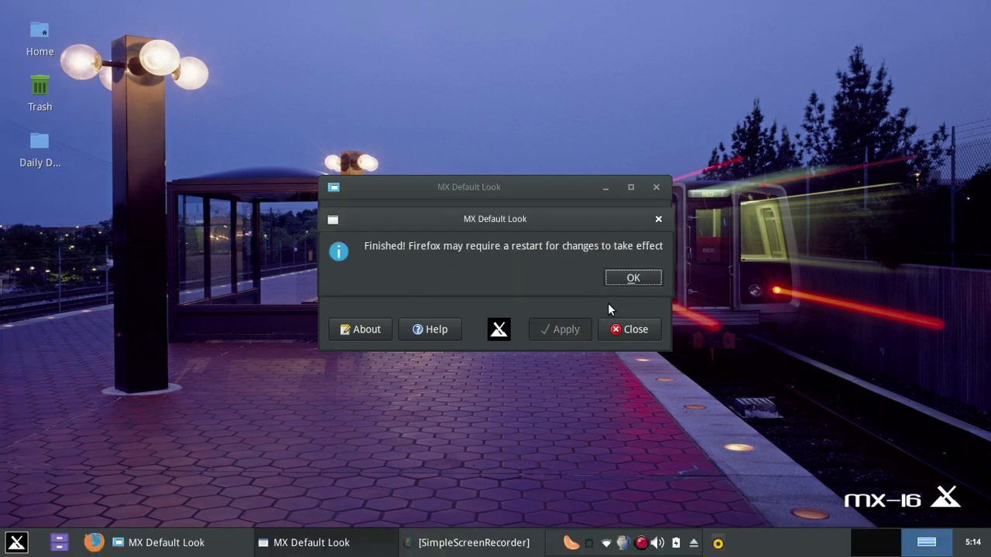
left_click(628, 279)
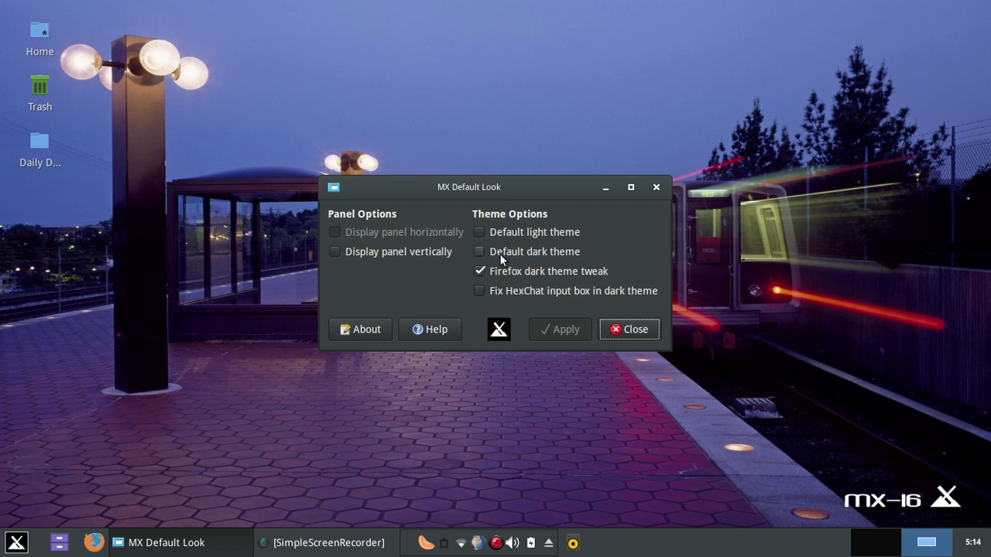
left_click(633, 333)
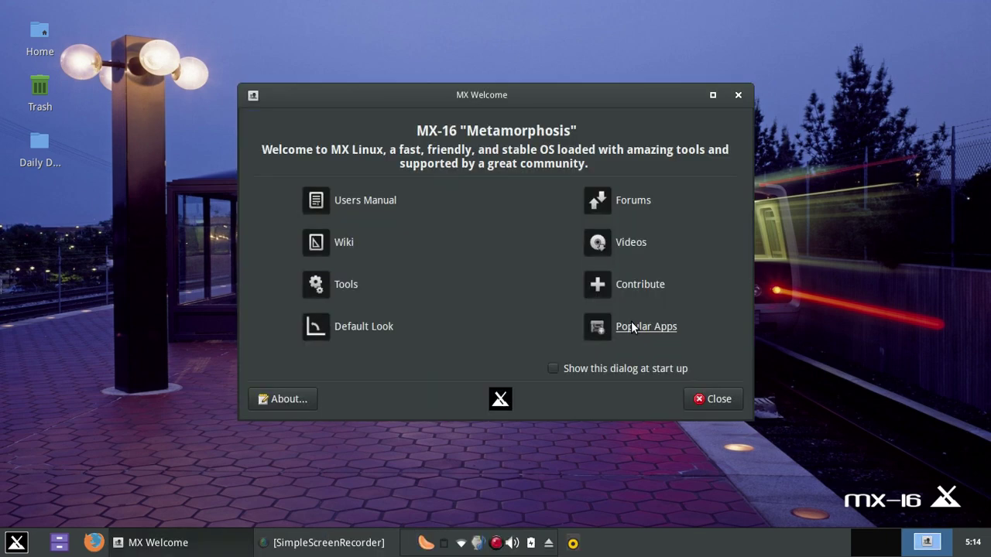
left_click(719, 399)
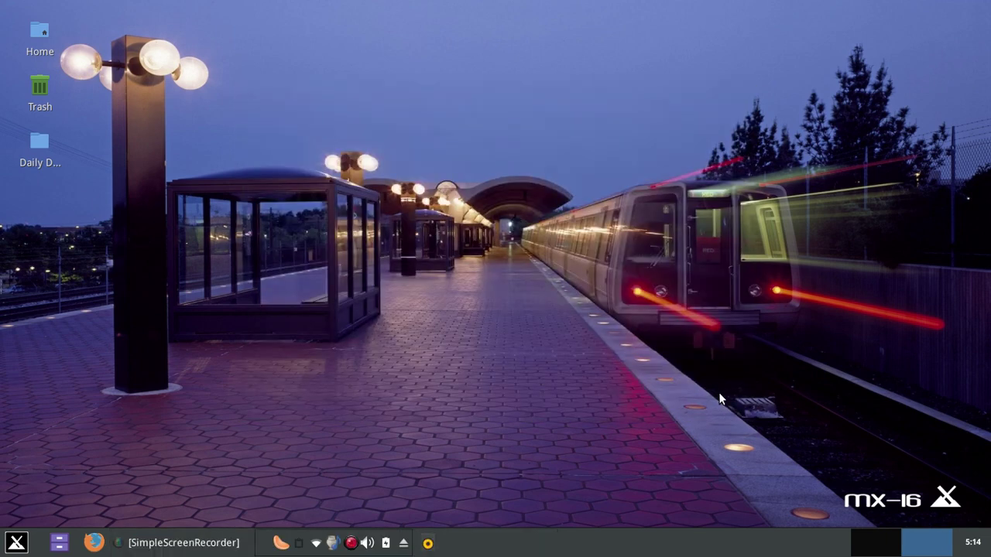
Search the application menu for "app" and open the Appearance settings
left_click(17, 543)
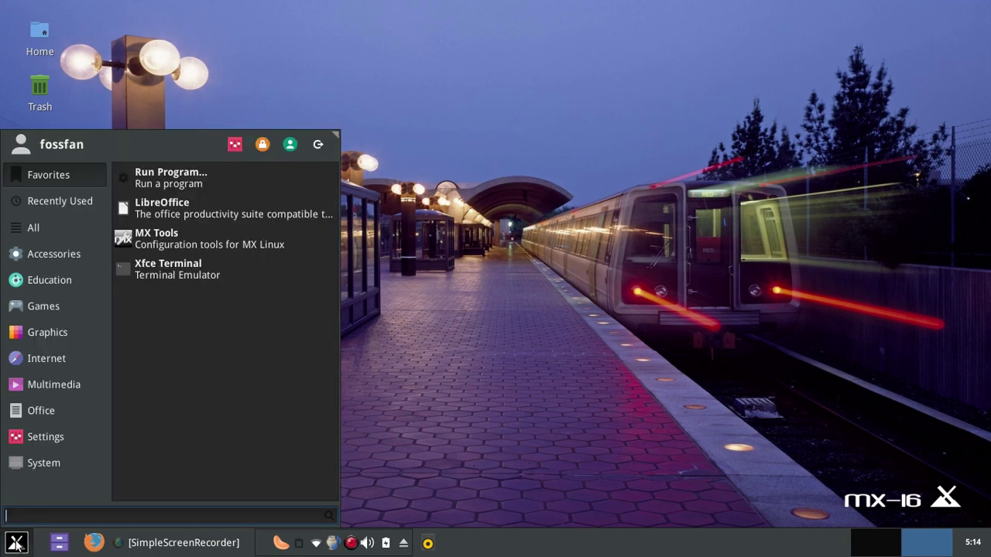
type("app")
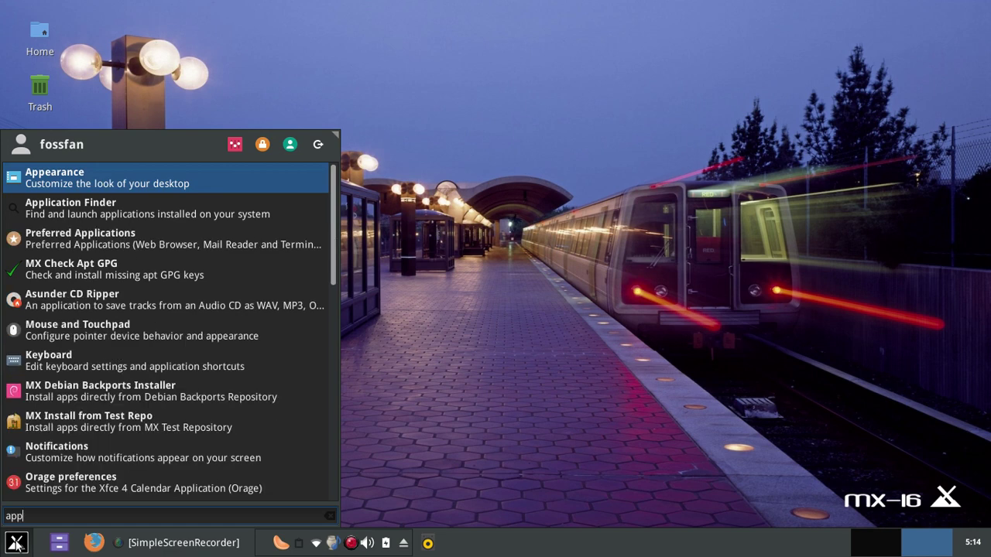
key("Return")
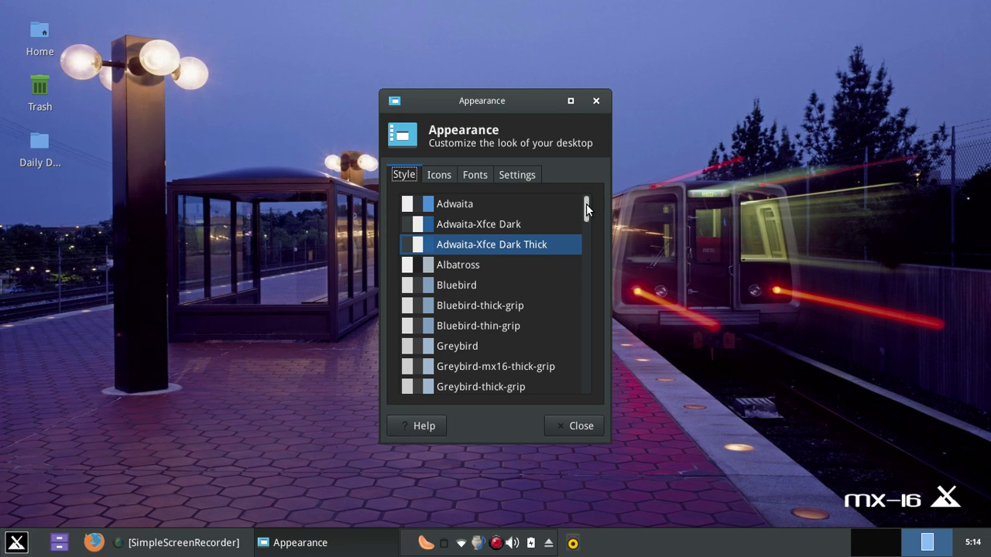
Apply the Zukitwo-Dark style and check how the application menu looks with it
left_click_drag(586, 201, 587, 388)
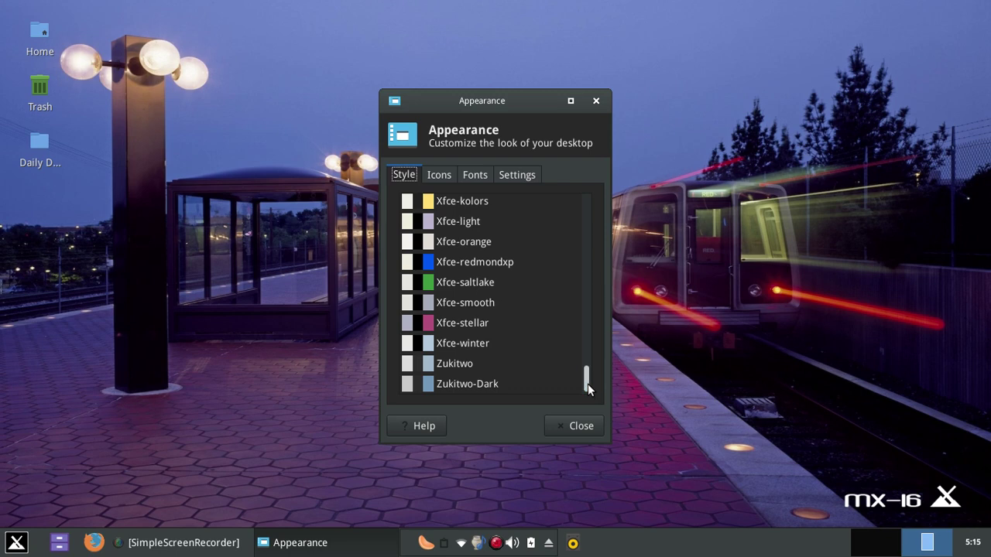
left_click(484, 382)
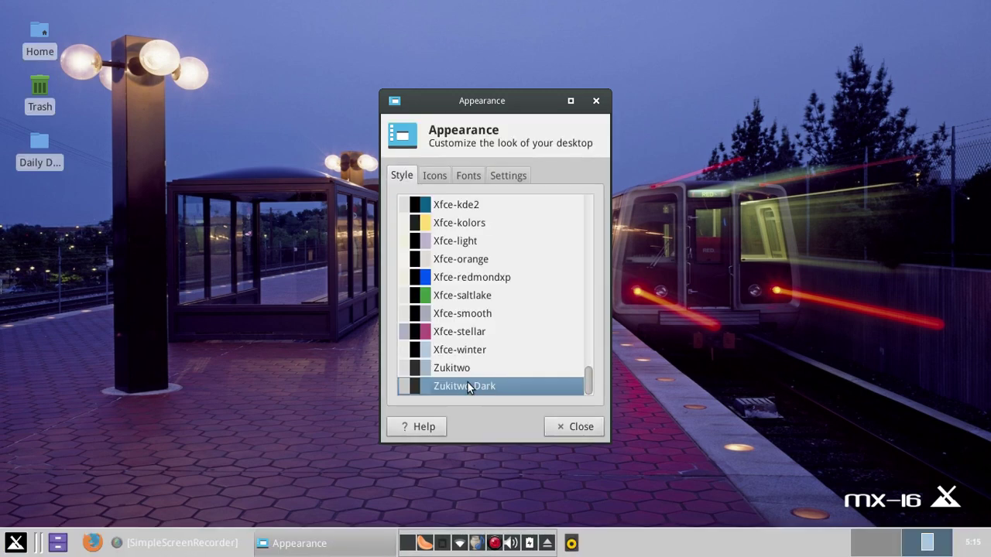
left_click(16, 543)
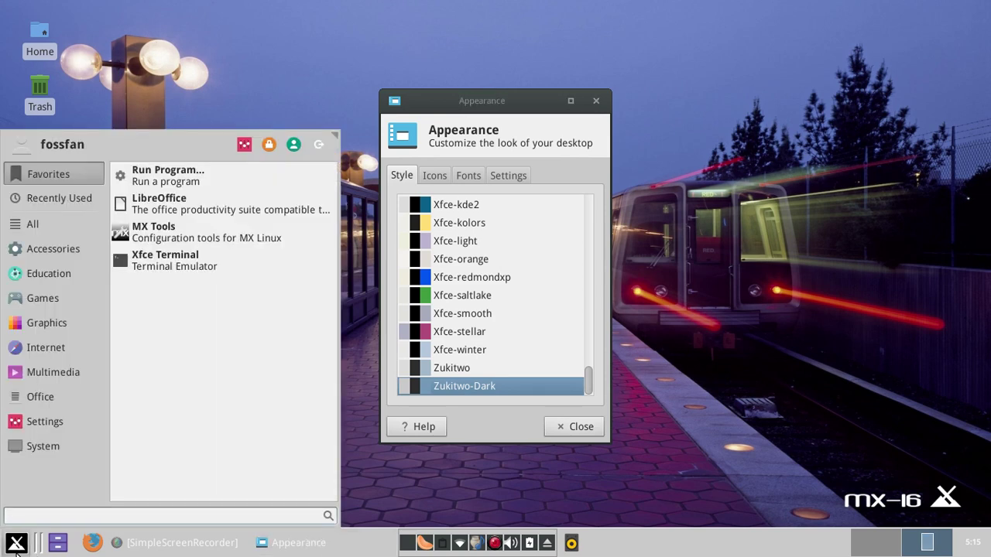
left_click(16, 548)
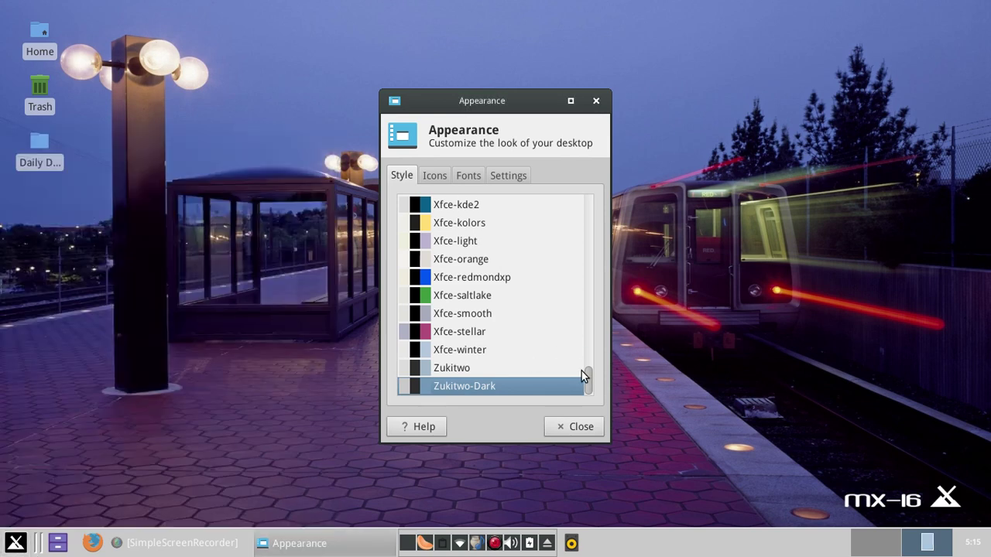
Switch the style to Xfce-dusk and check the application menu's look with it
left_click_drag(588, 377, 593, 344)
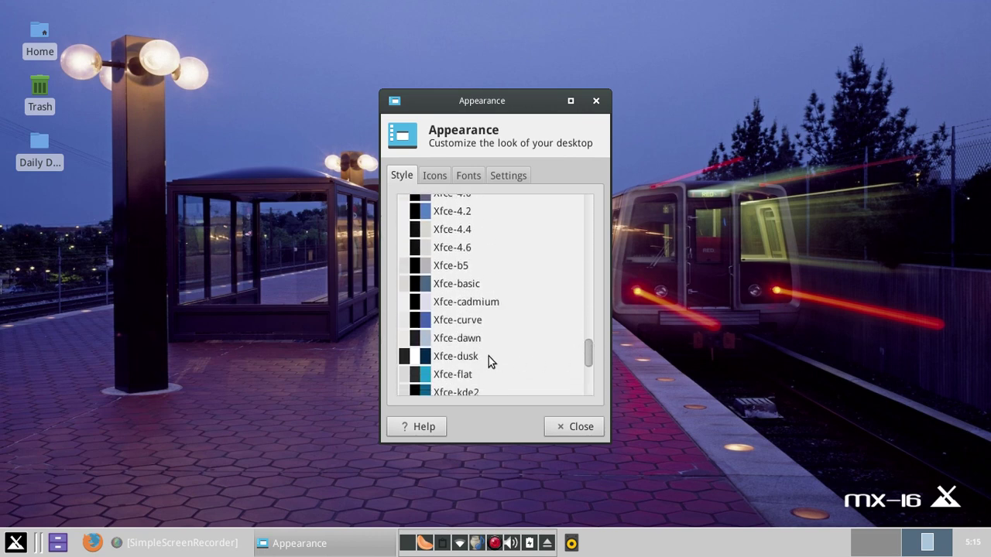
left_click(467, 357)
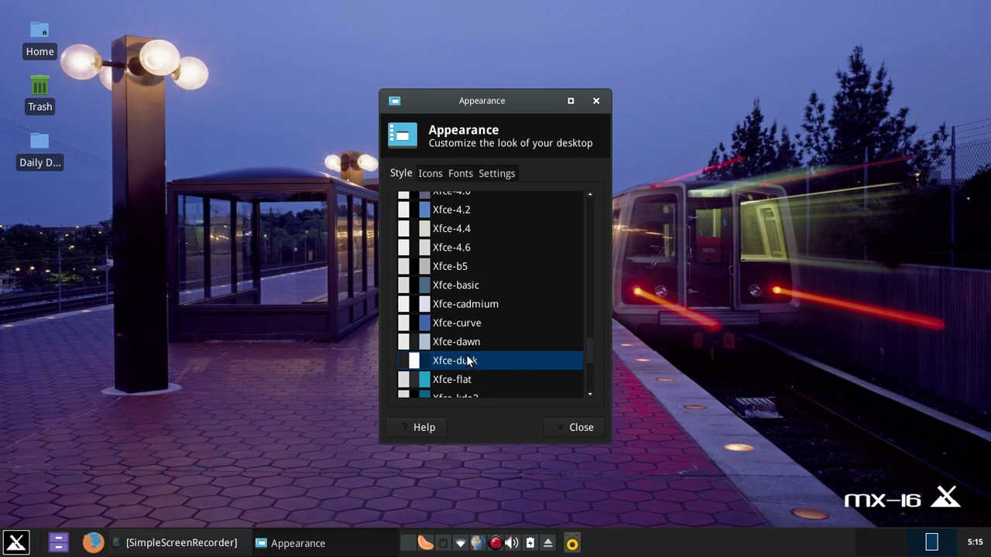
left_click(11, 547)
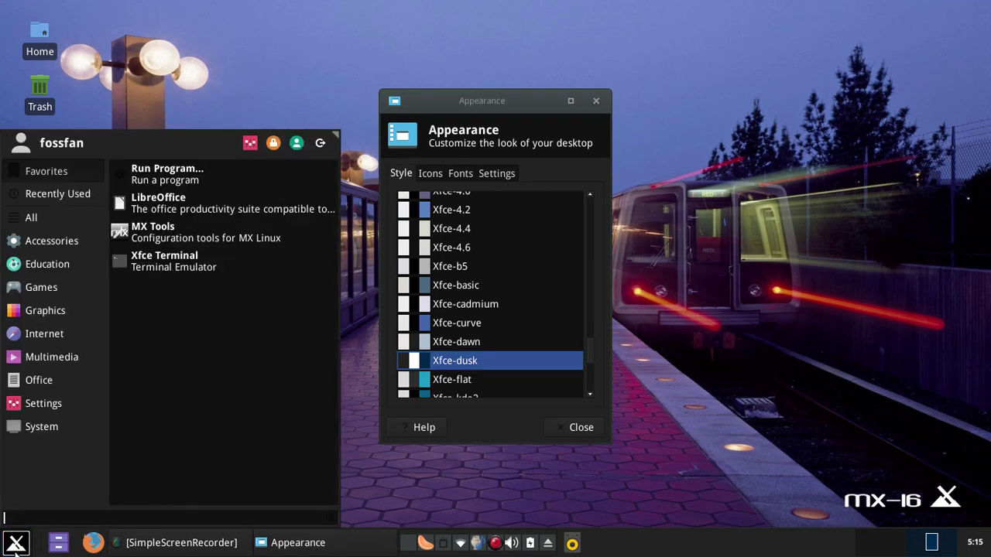
left_click(15, 551)
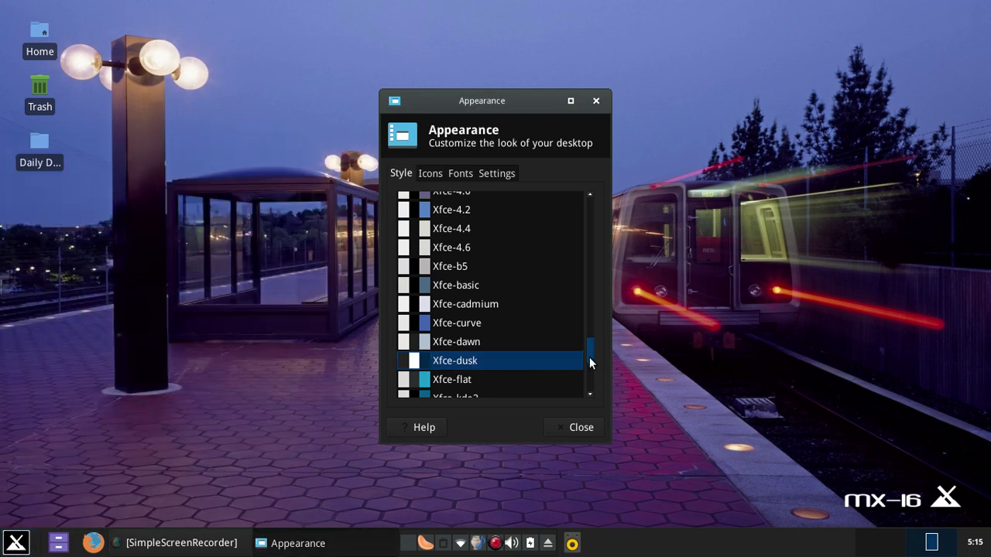
Apply the MediterraneanTributeDark style and look through the neighbouring styles
left_click_drag(589, 357, 603, 256)
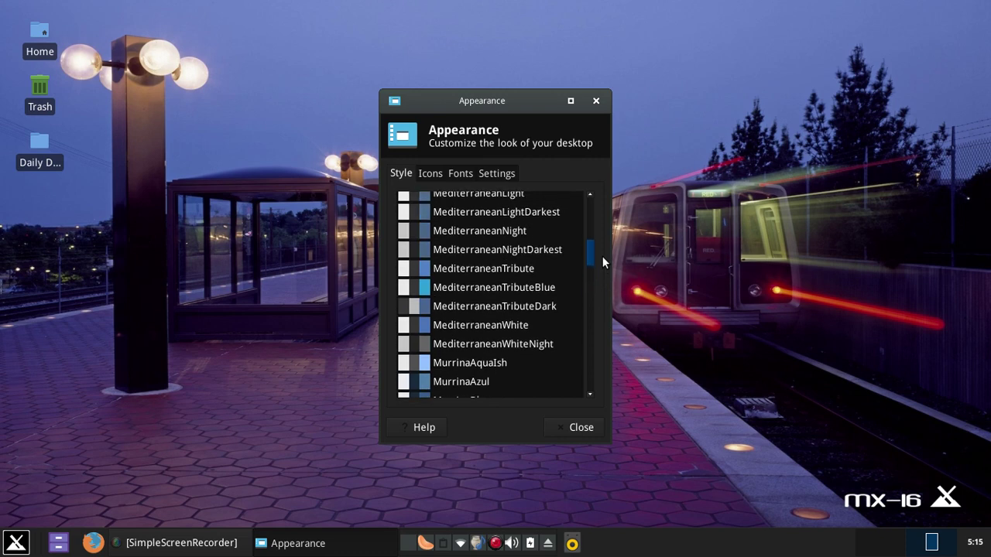
left_click(501, 307)
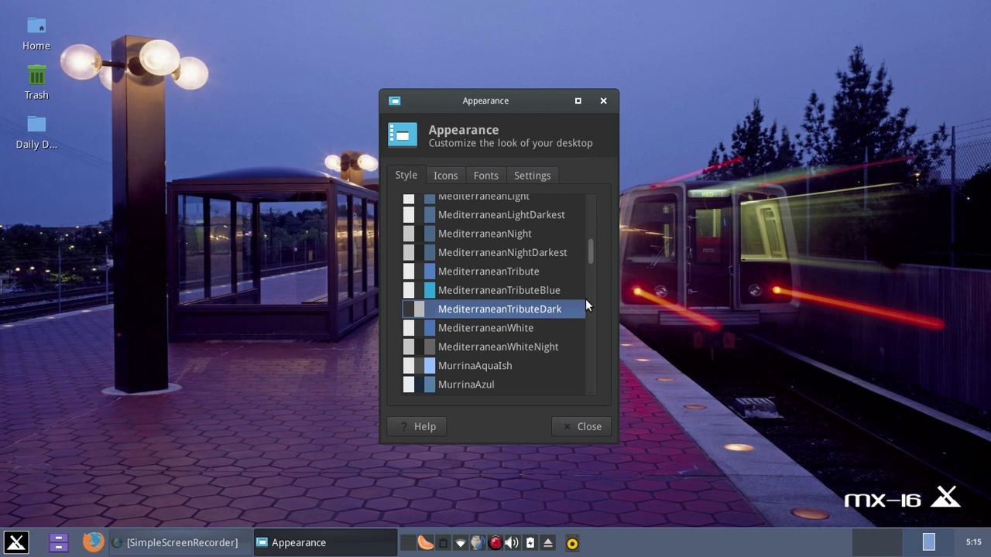
left_click_drag(592, 252, 592, 238)
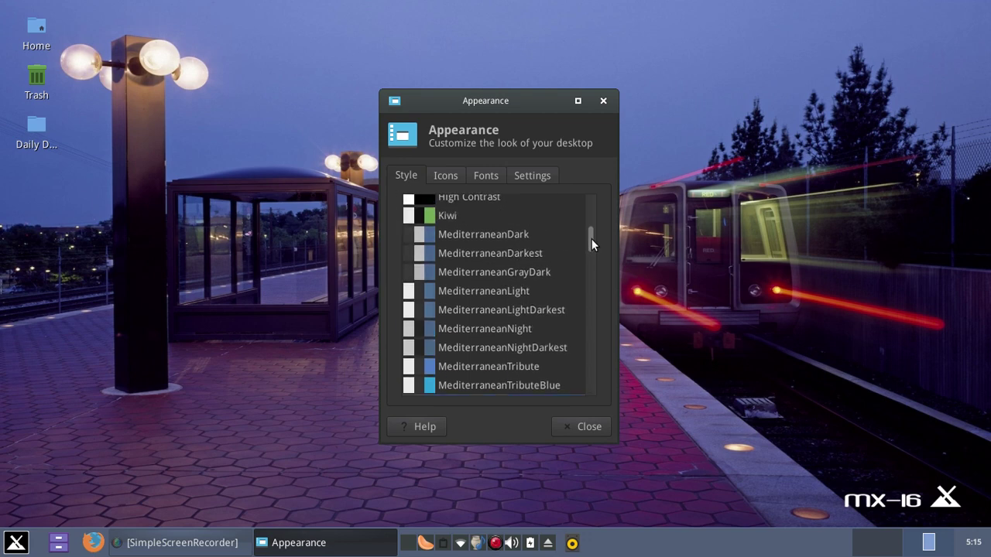
Apply the Faenza-Radiance icon theme and open the application menu to check it
left_click(456, 174)
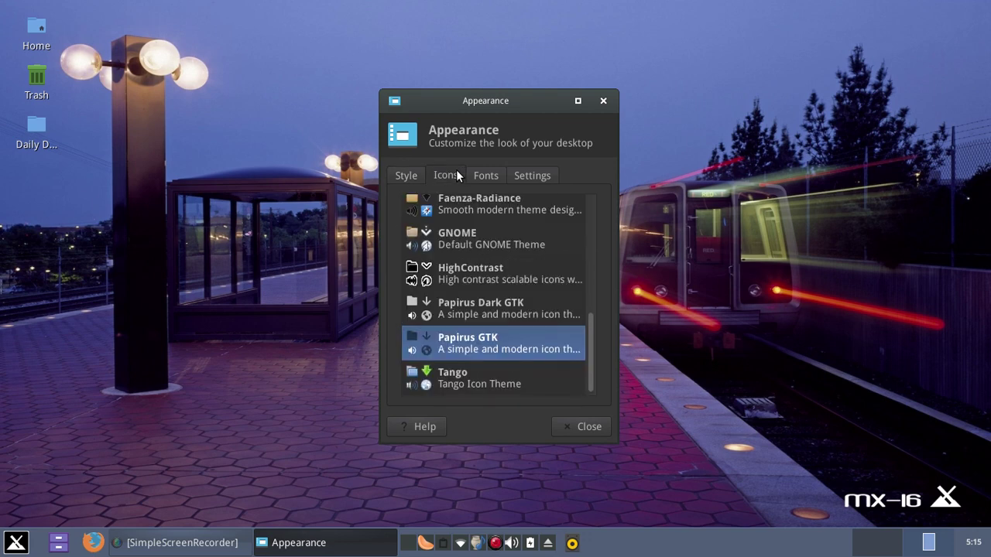
left_click(501, 205)
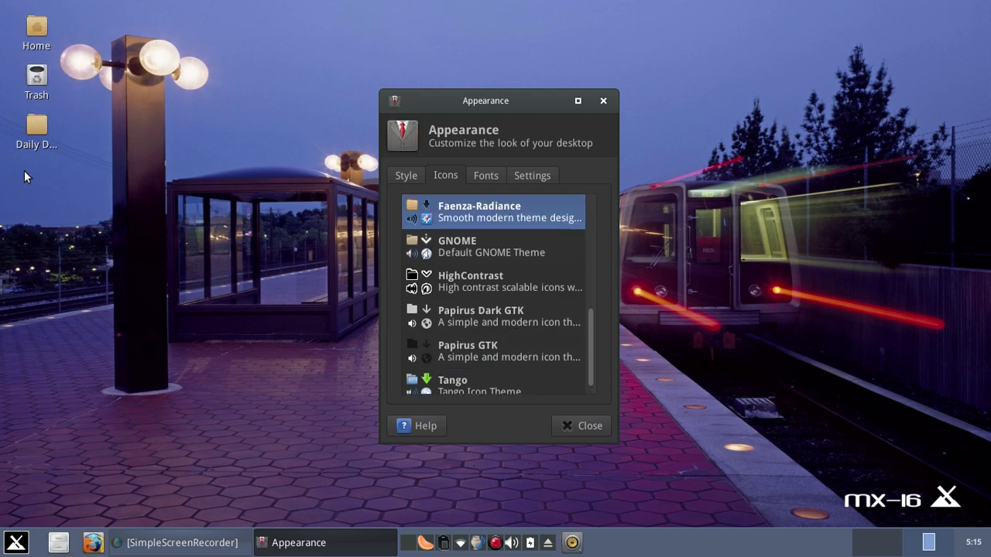
left_click(16, 542)
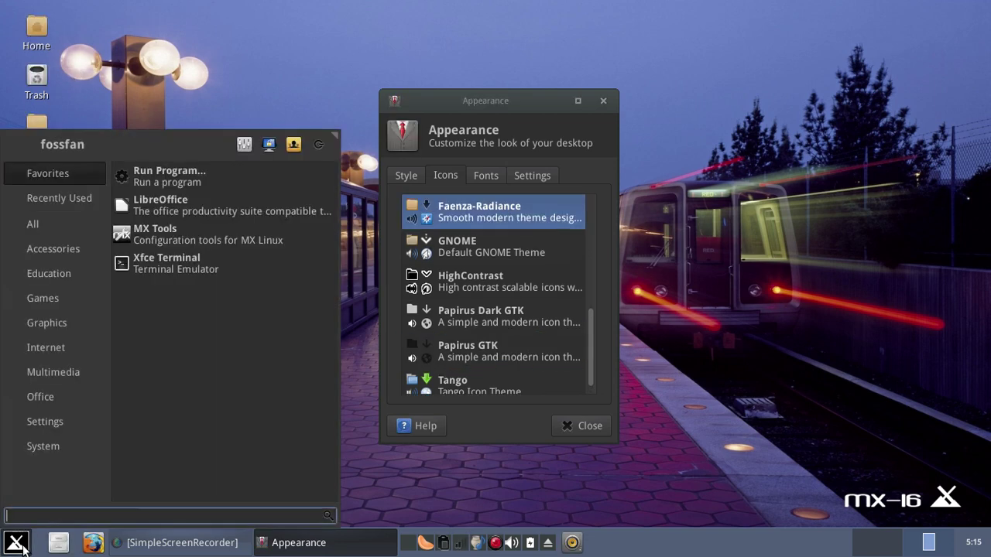
Examine the icons across the application menu's categories, including All, Office, Settings, Graphics and Multimedia, and close the menu
left_click(70, 397)
left_click(70, 224)
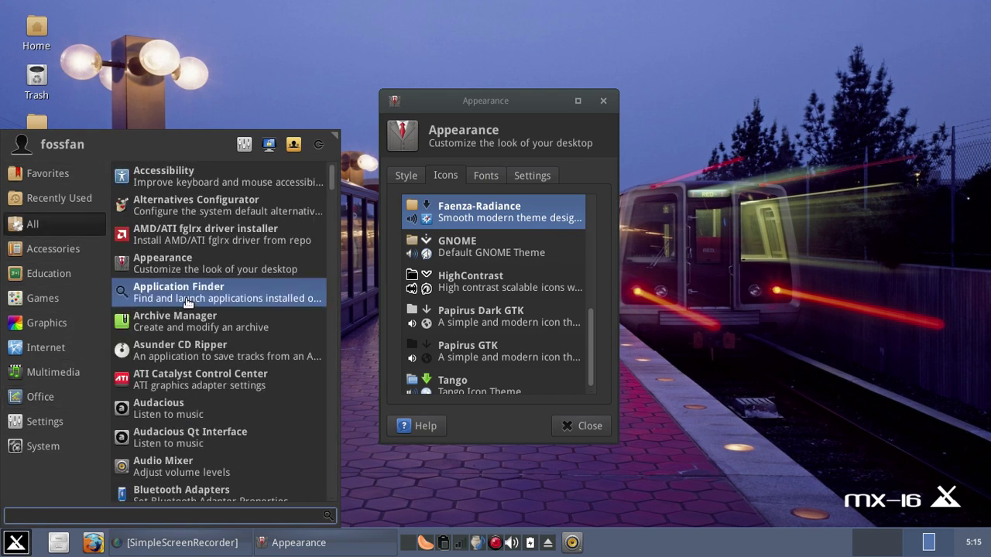
left_click(72, 263)
left_click(44, 421)
left_click(47, 323)
left_click(42, 421)
left_click(64, 359)
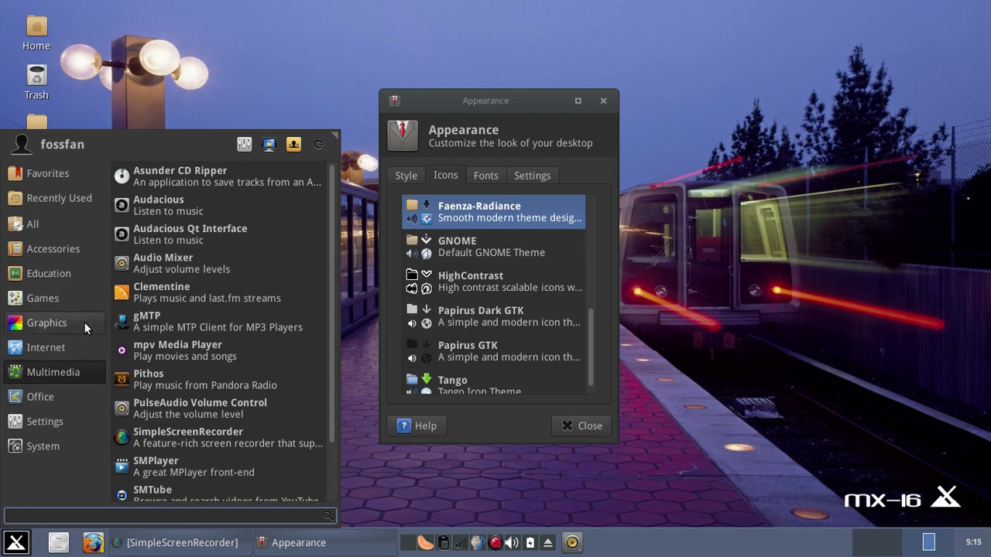
left_click(84, 323)
left_click(23, 421)
left_click(37, 381)
left_click(437, 493)
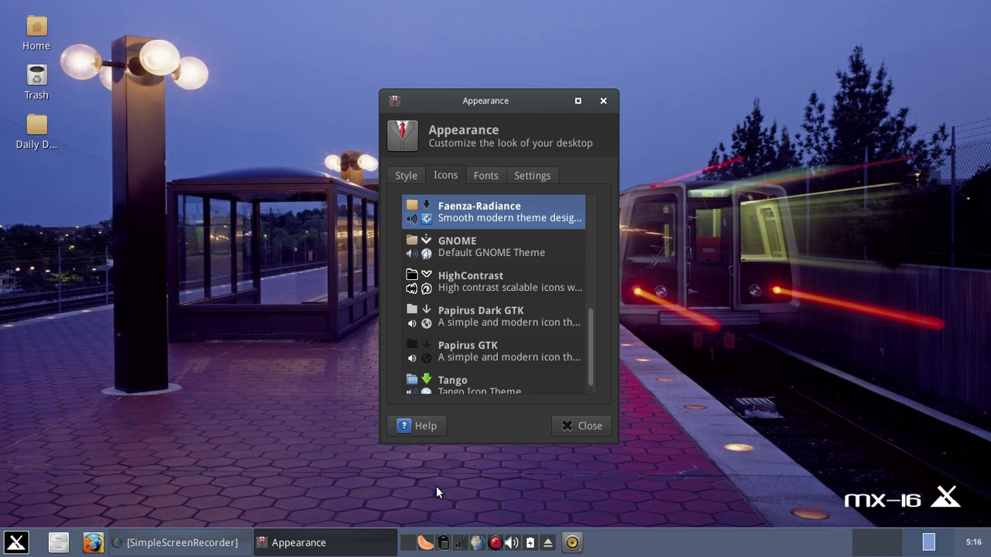
Apply the Papirus Dark GTK icon theme and compare it with Papirus GTK before returning to it
left_click(626, 341)
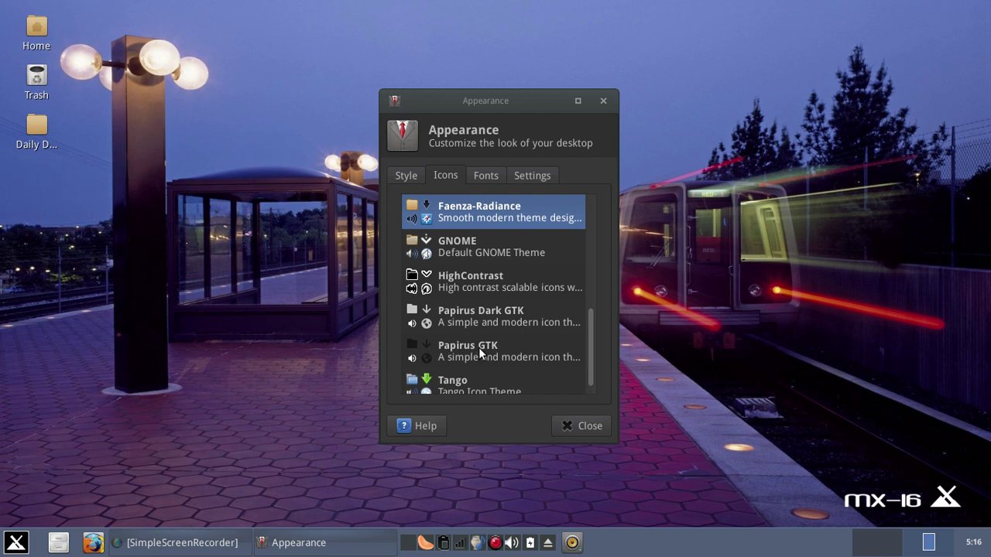
left_click(481, 319)
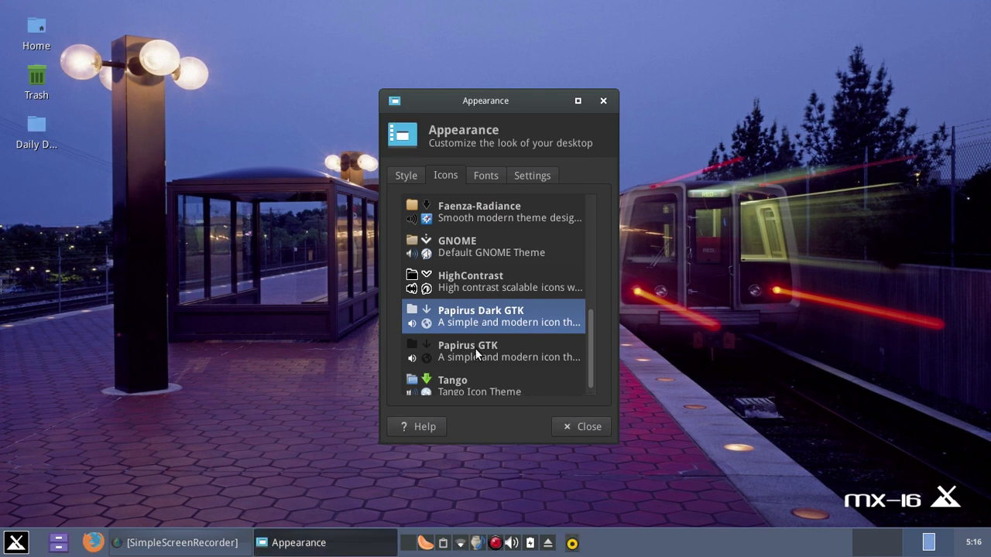
left_click(476, 354)
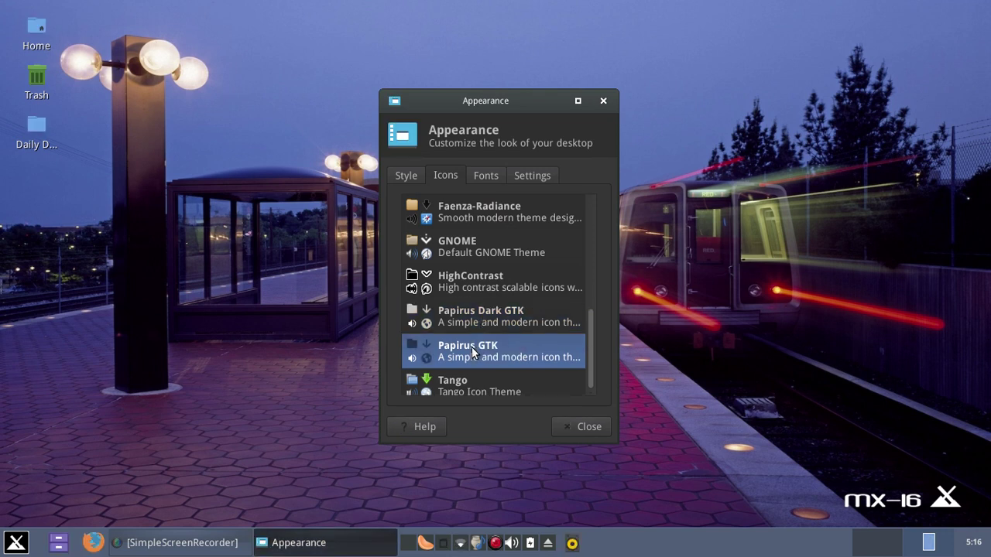
left_click(475, 315)
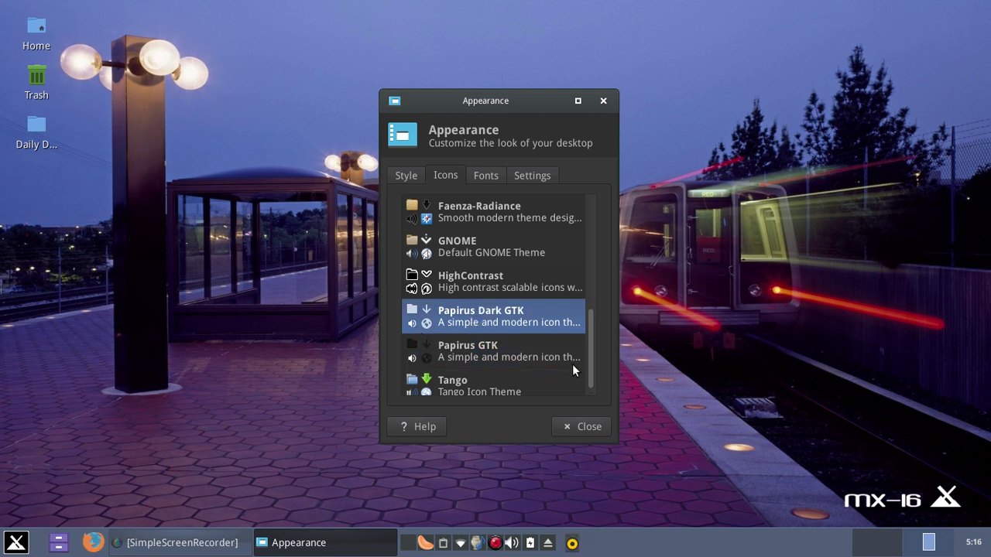
Try the Tango icon theme, switch back to Papirus Dark GTK and close the Appearance settings
left_click_drag(590, 356, 587, 420)
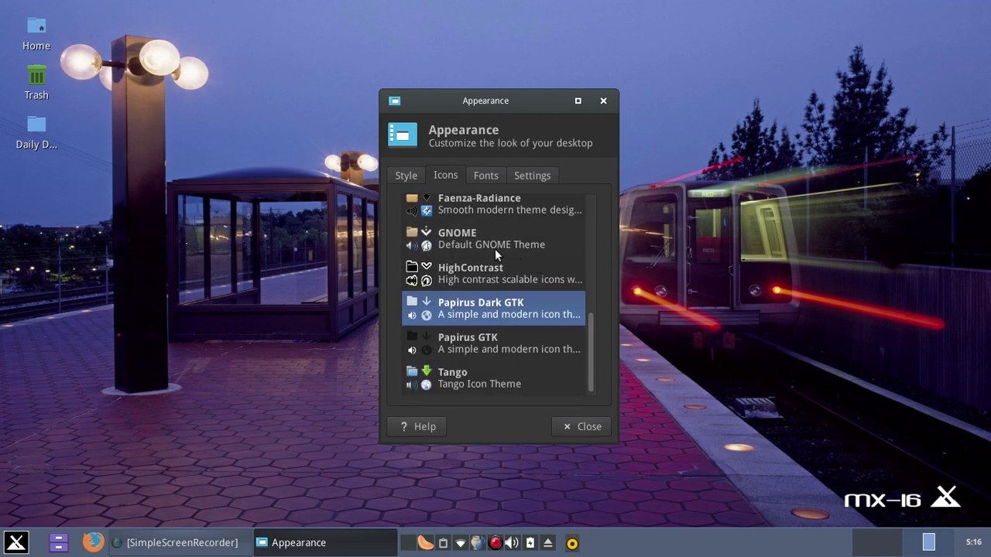
left_click(457, 379)
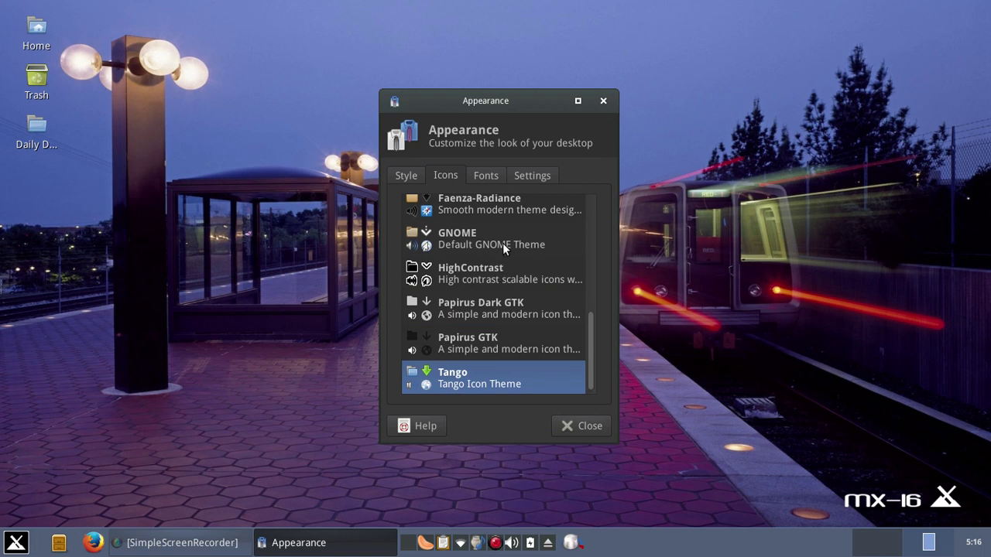
left_click(465, 309)
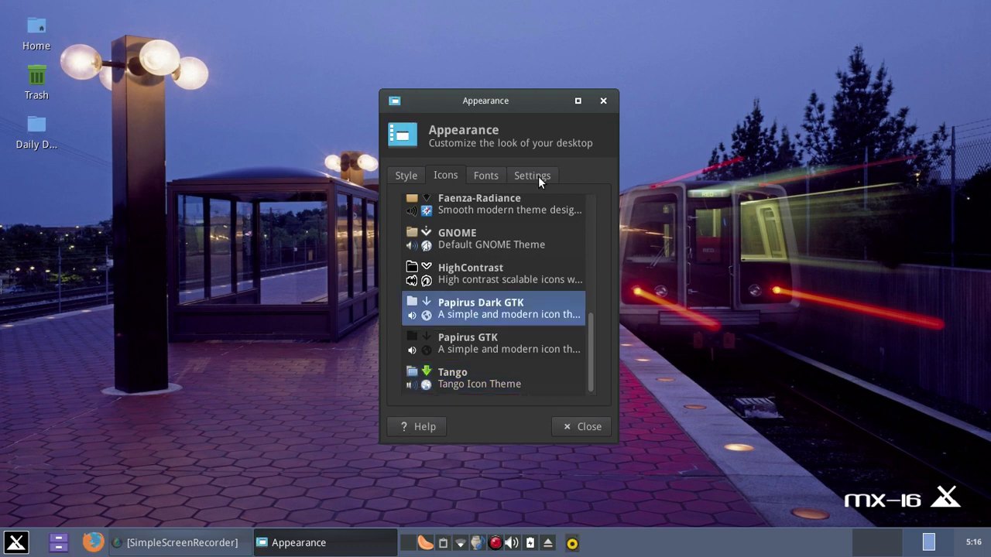
left_click(603, 101)
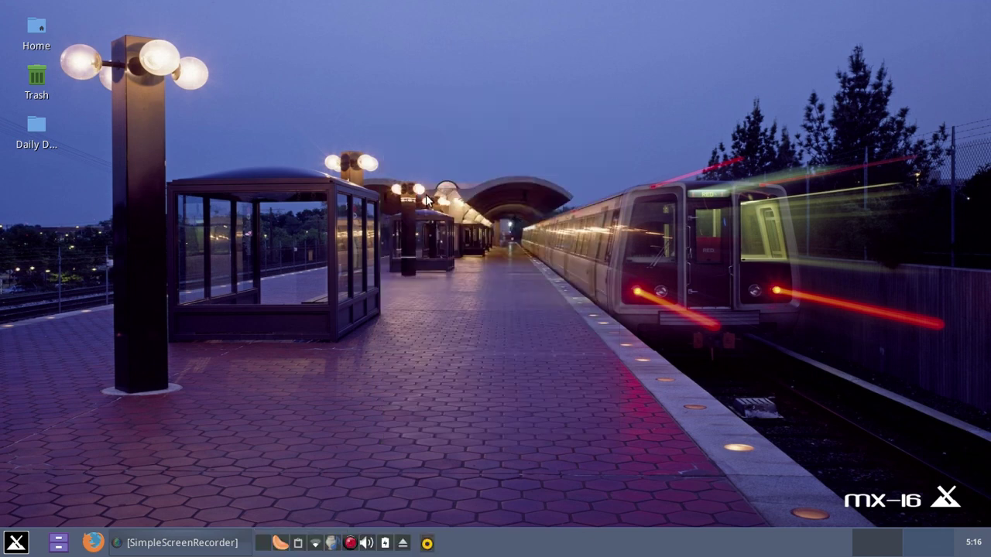
Open the desktop settings and apply the autumn lake wallpaper, viewing it with the settings window hidden
right_click(271, 272)
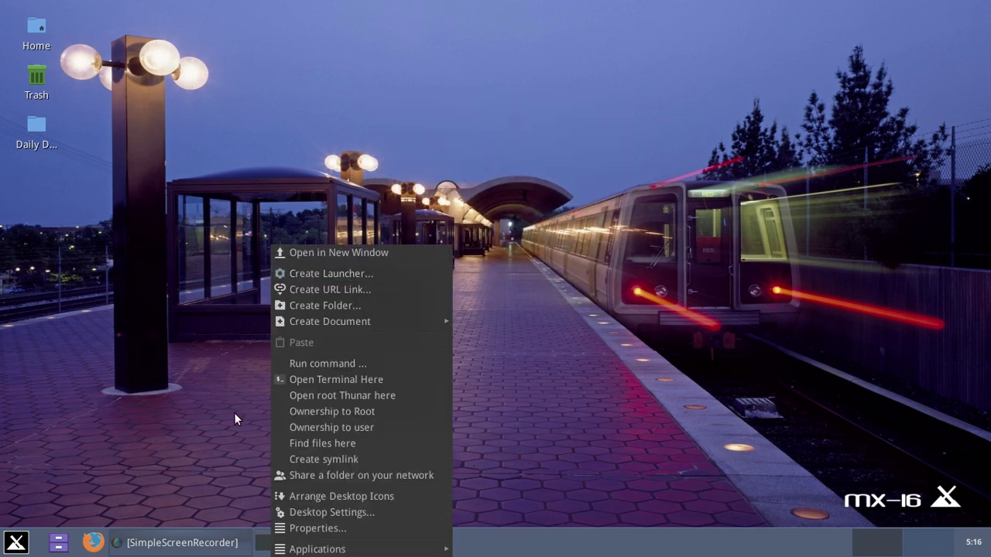
left_click(293, 513)
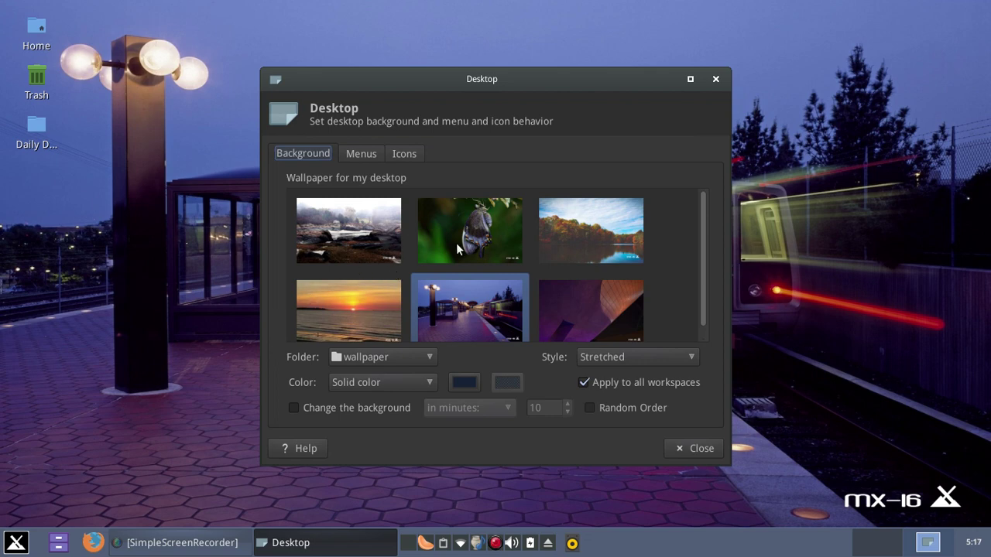
left_click(568, 246)
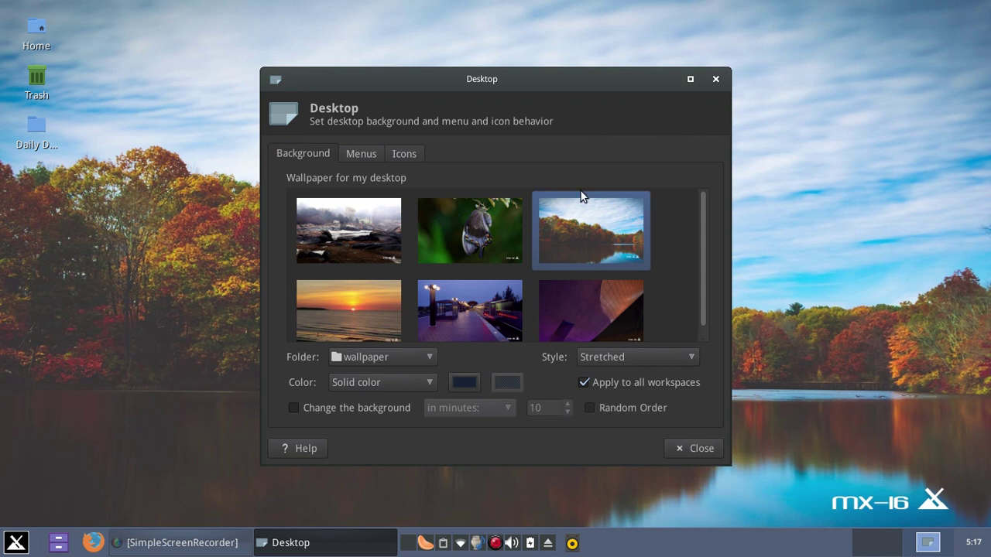
left_click(290, 543)
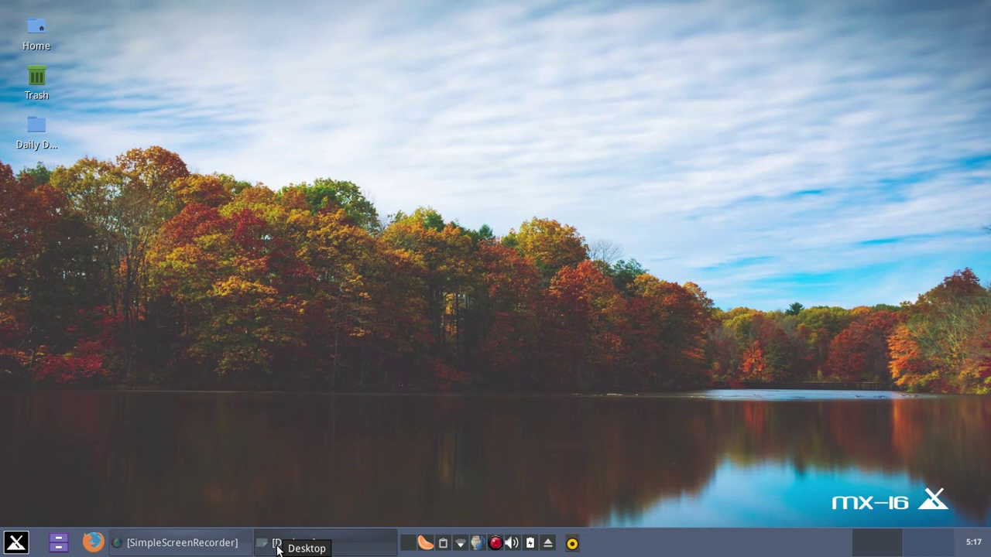
left_click(277, 547)
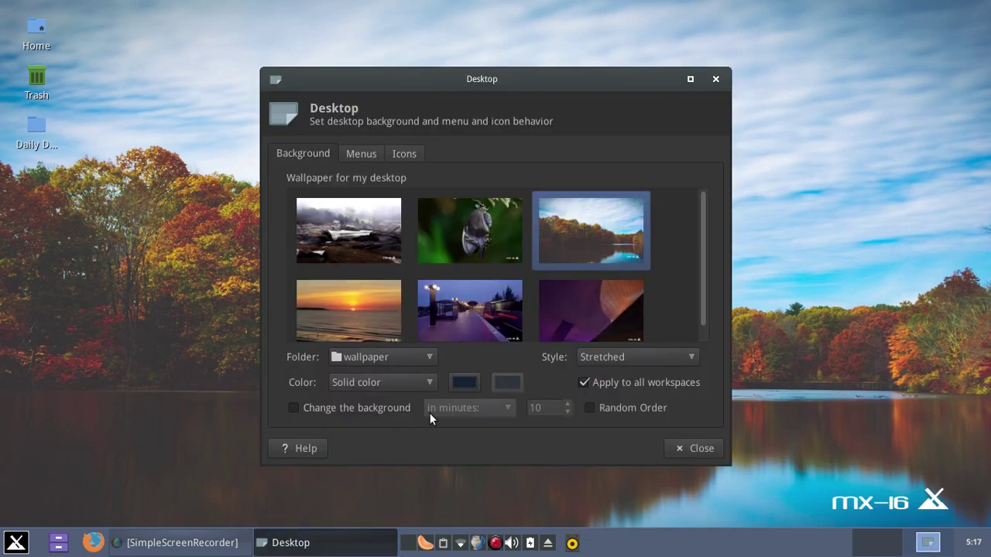
Try the train station wallpaper and the purple curved-building wallpaper, viewing each one on the uncovered desktop
left_click(499, 330)
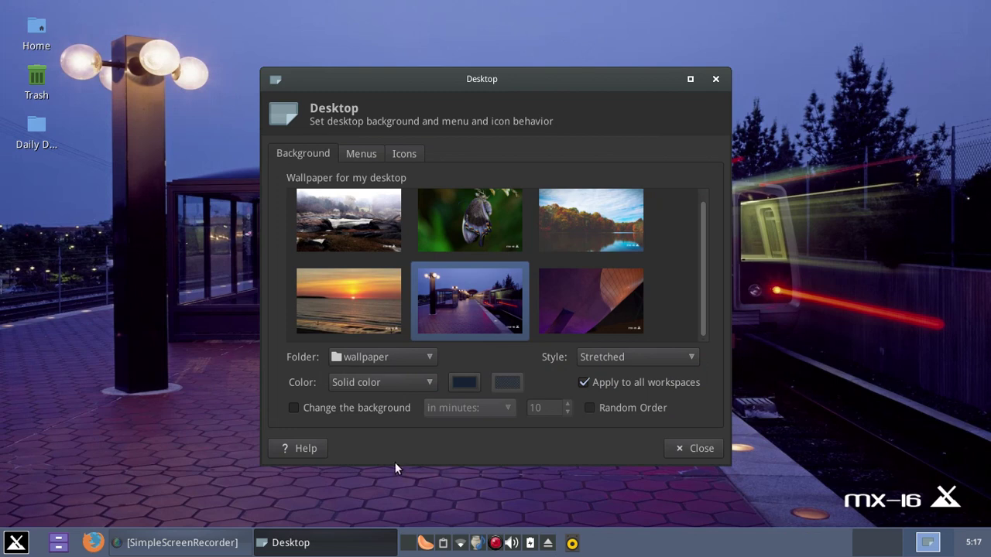
left_click(369, 538)
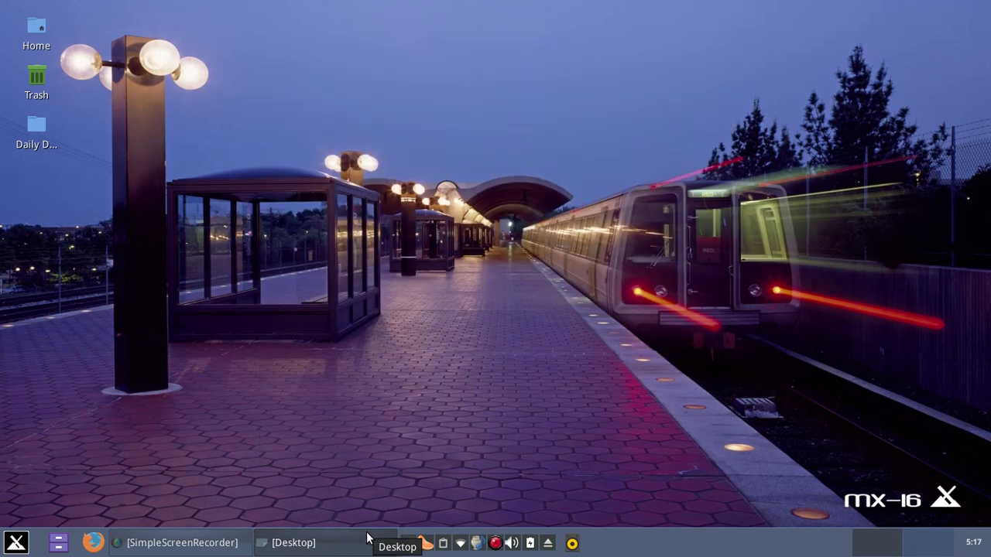
left_click(367, 538)
left_click(574, 313)
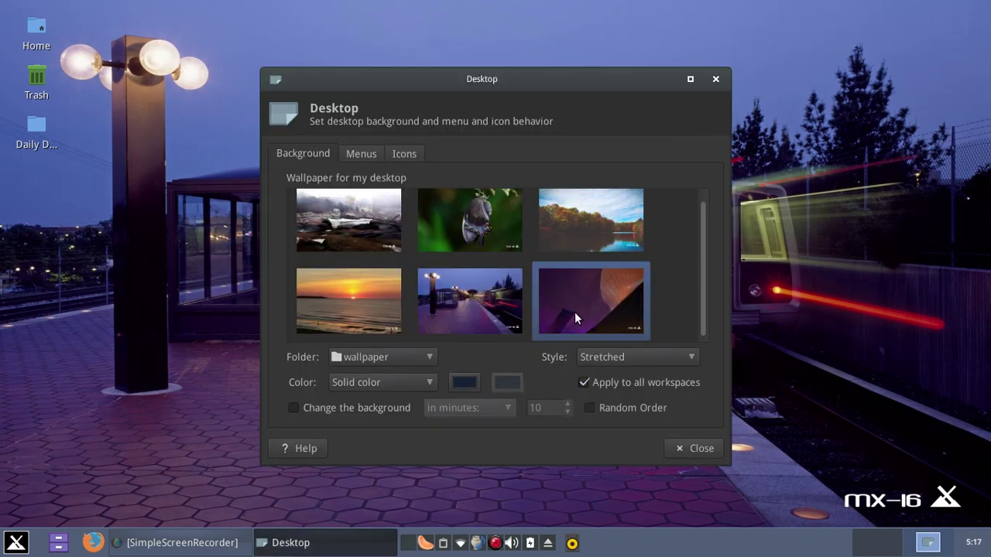
left_click(317, 543)
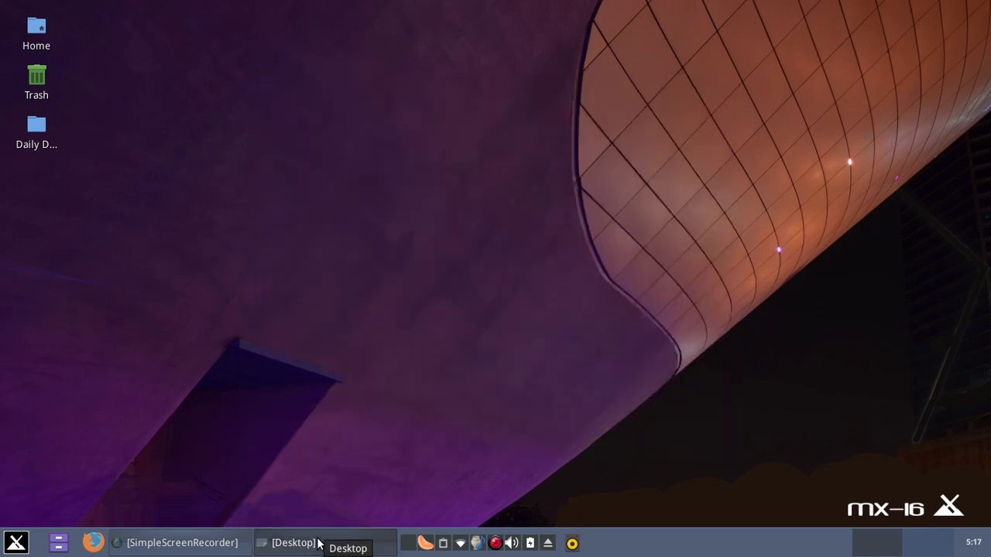
left_click(317, 543)
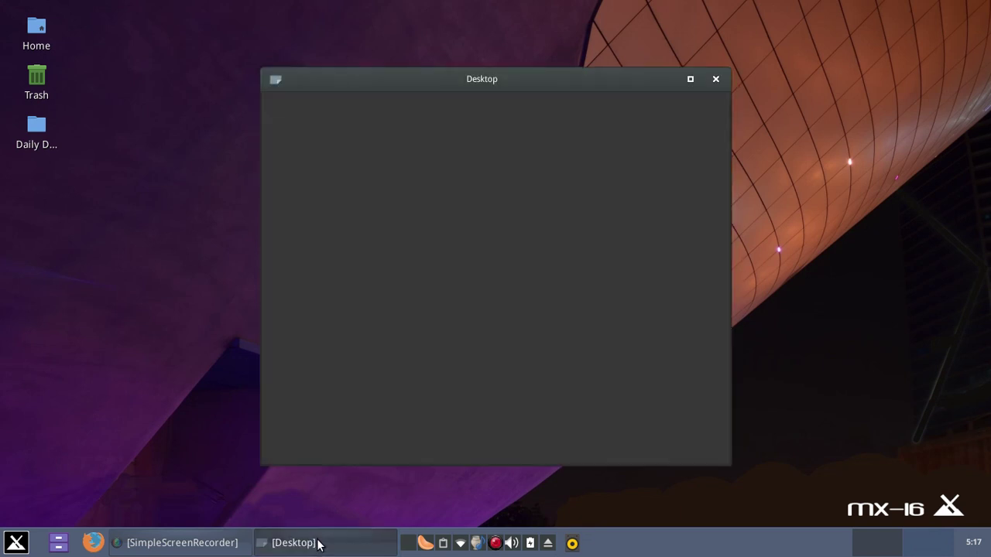
Try the misty rocky river wallpaper and view it on the uncovered desktop
left_click(363, 237)
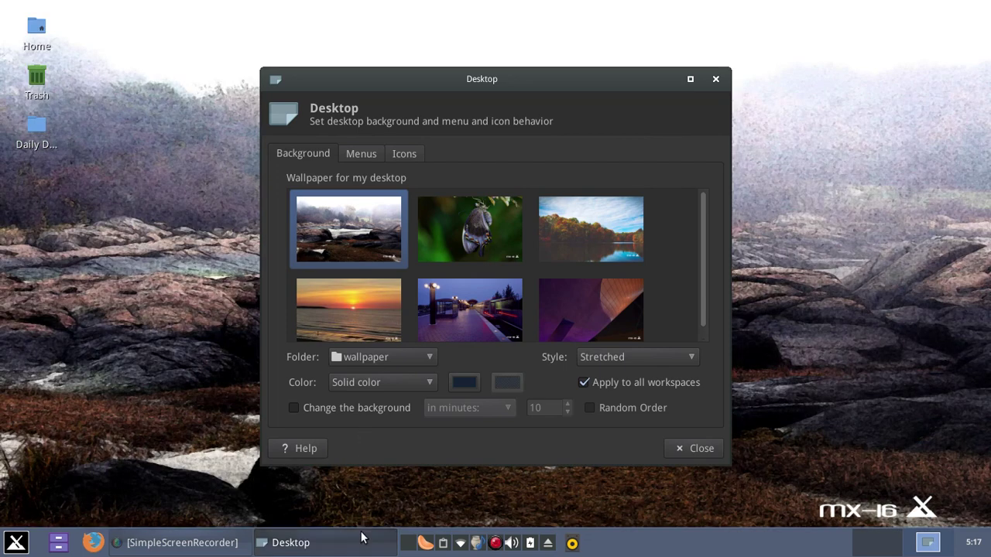
left_click(362, 540)
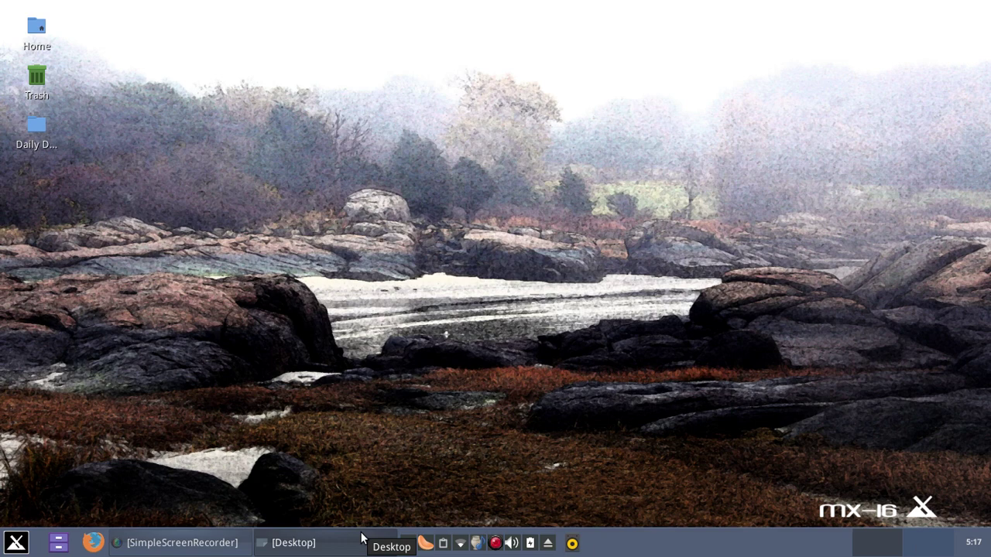
left_click(361, 538)
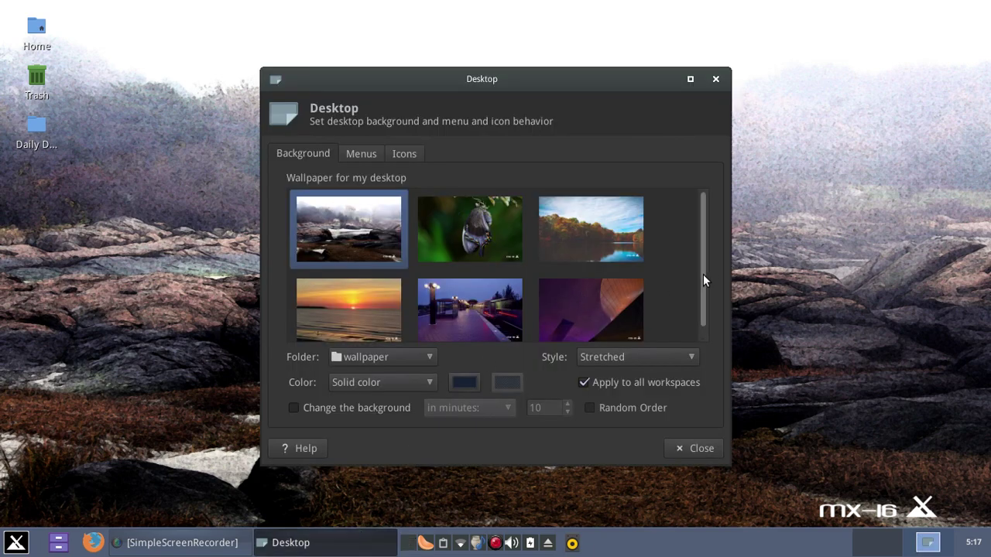
Set the beach sunset picture as the wallpaper and view it on the uncovered desktop
left_click_drag(699, 276, 700, 309)
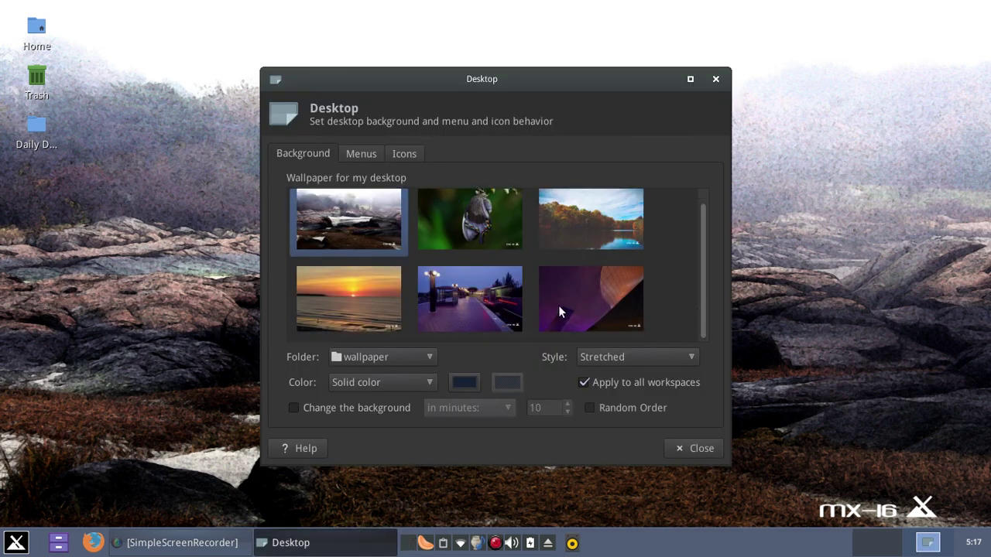
left_click(389, 320)
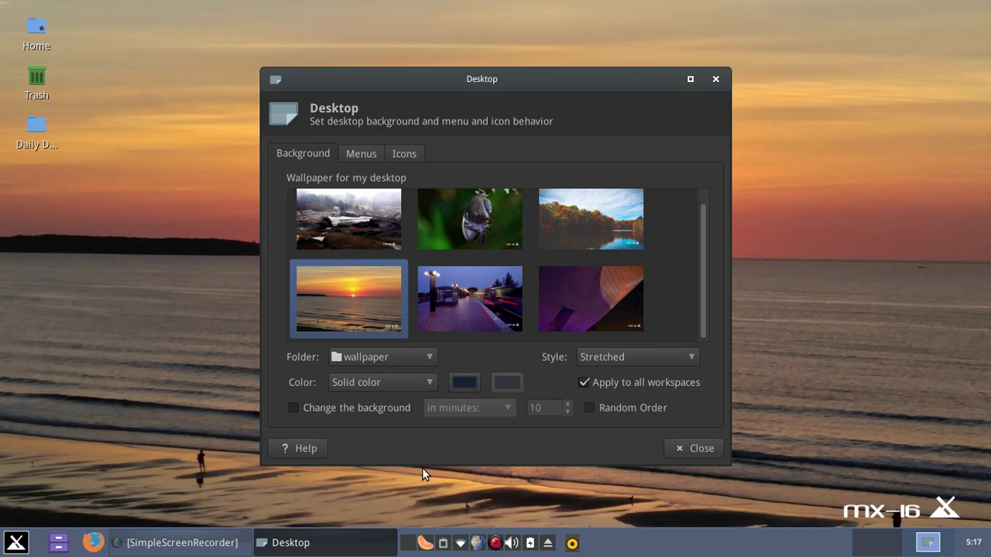
left_click(362, 548)
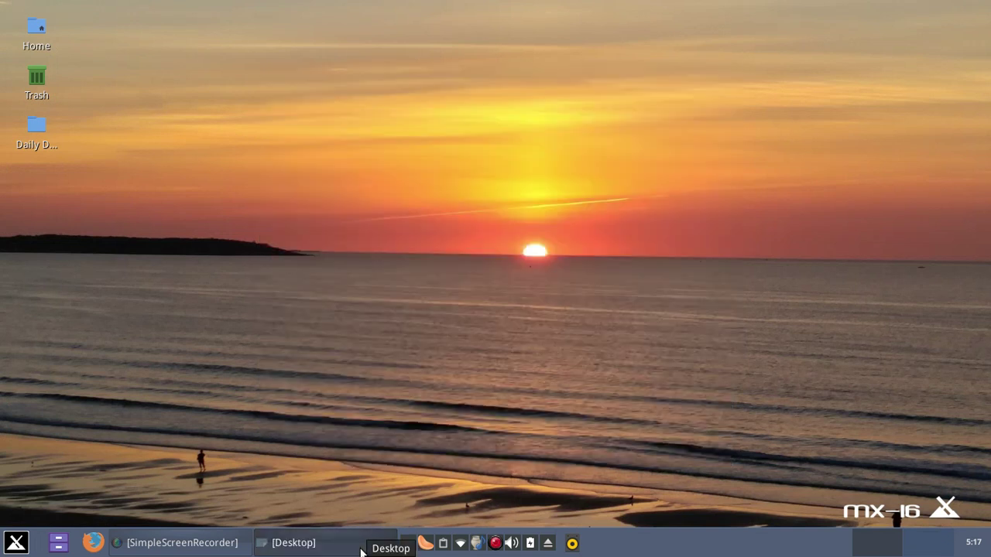
left_click(361, 550)
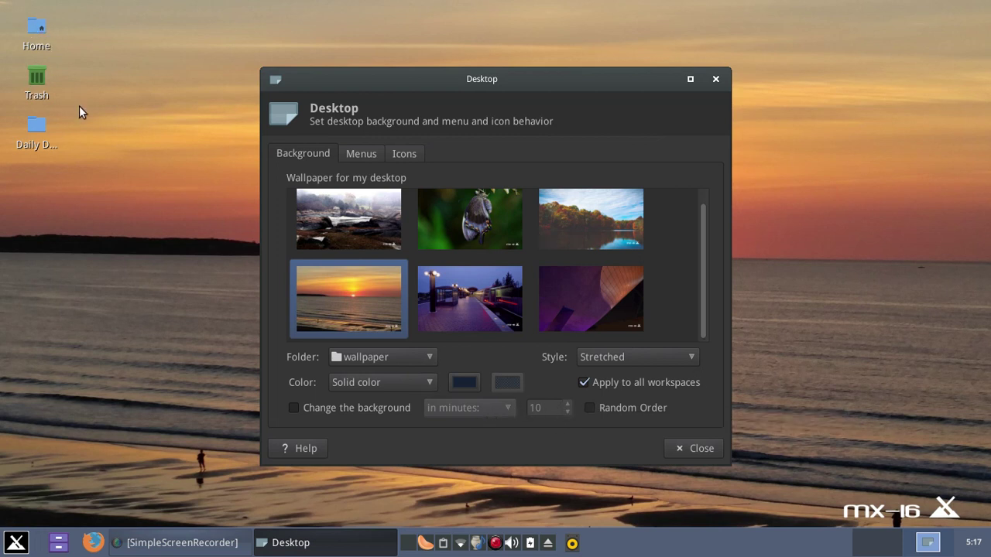
Hide the default Home and Trash icons from the desktop
left_click(414, 155)
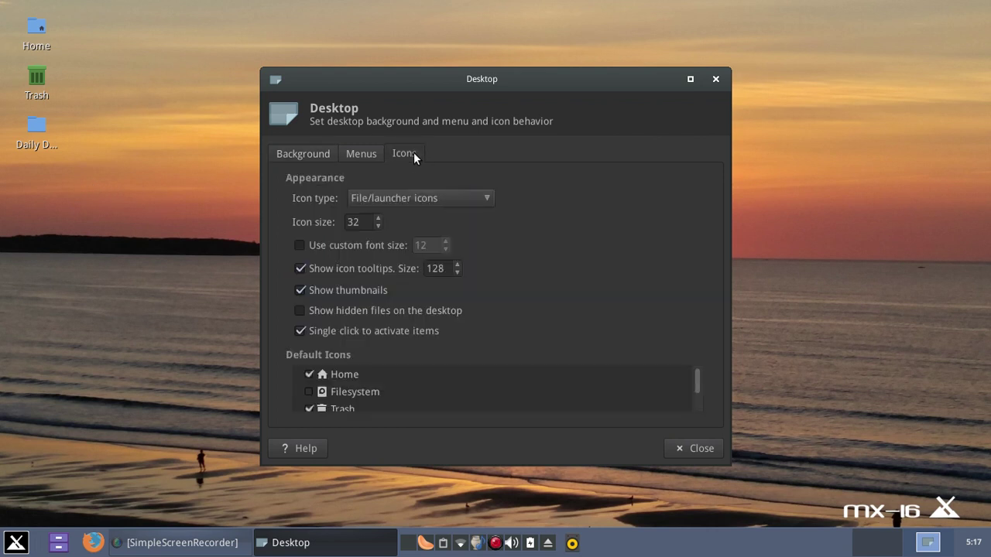
left_click(308, 376)
left_click(308, 409)
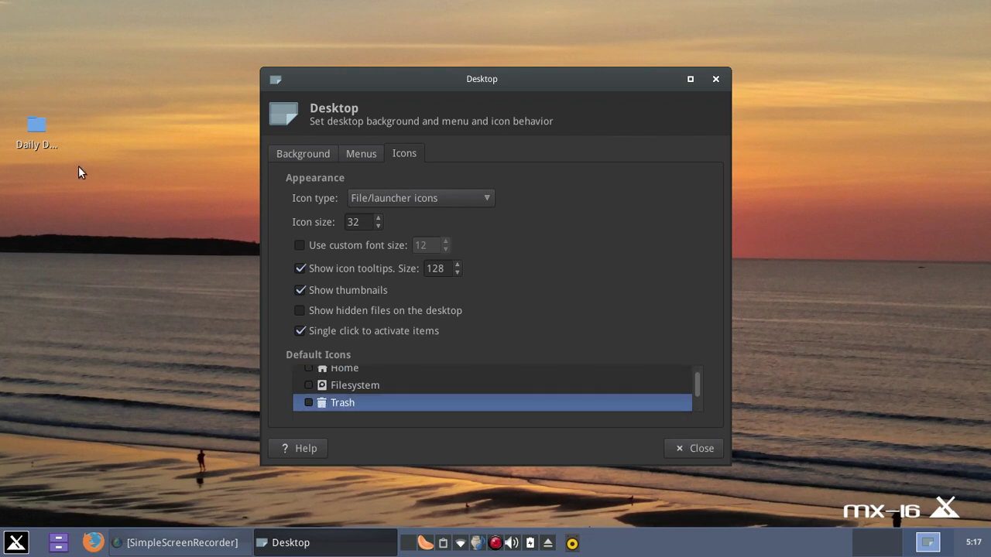
Show the Trash and Home icons on the desktop again and close the desktop settings
left_click(308, 403)
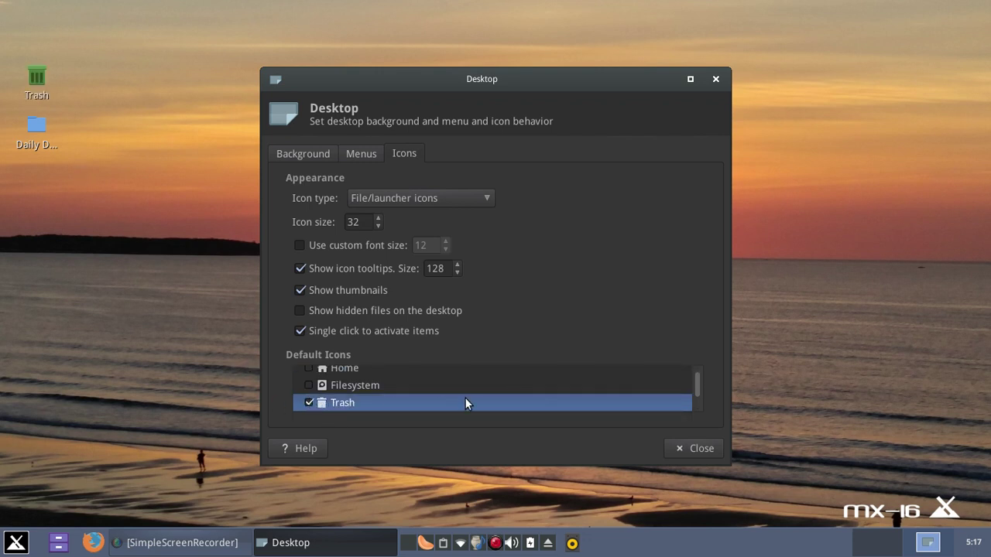
left_click_drag(697, 387, 698, 380)
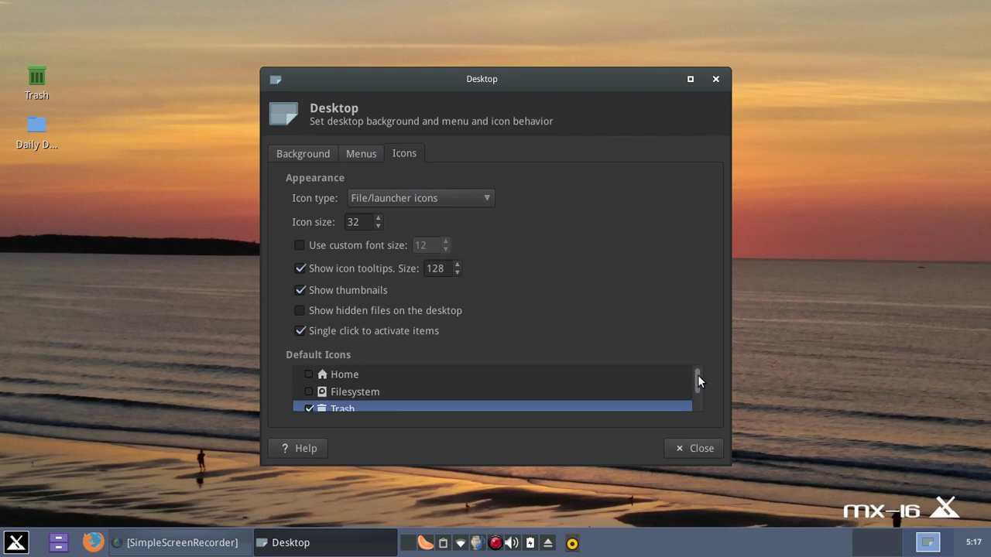
left_click(309, 374)
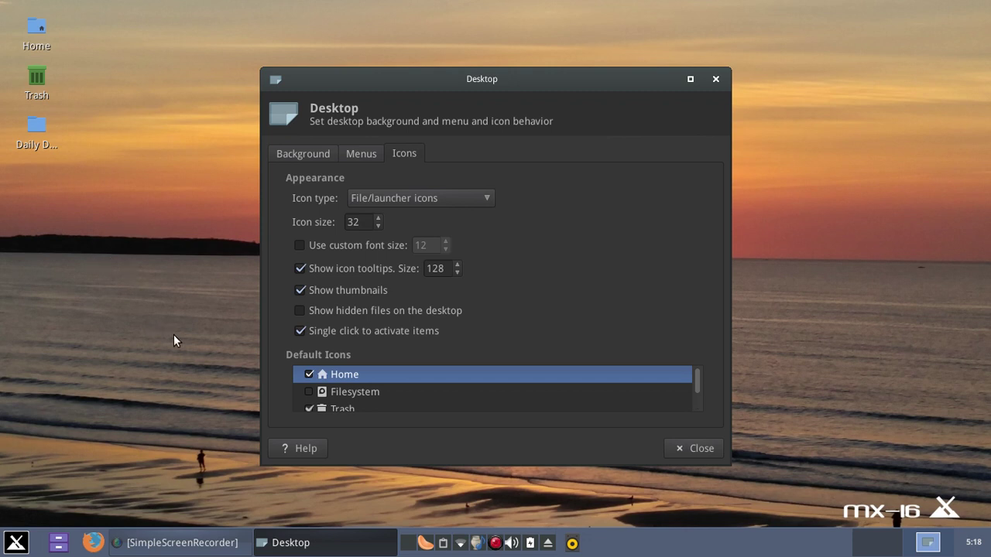
left_click(695, 448)
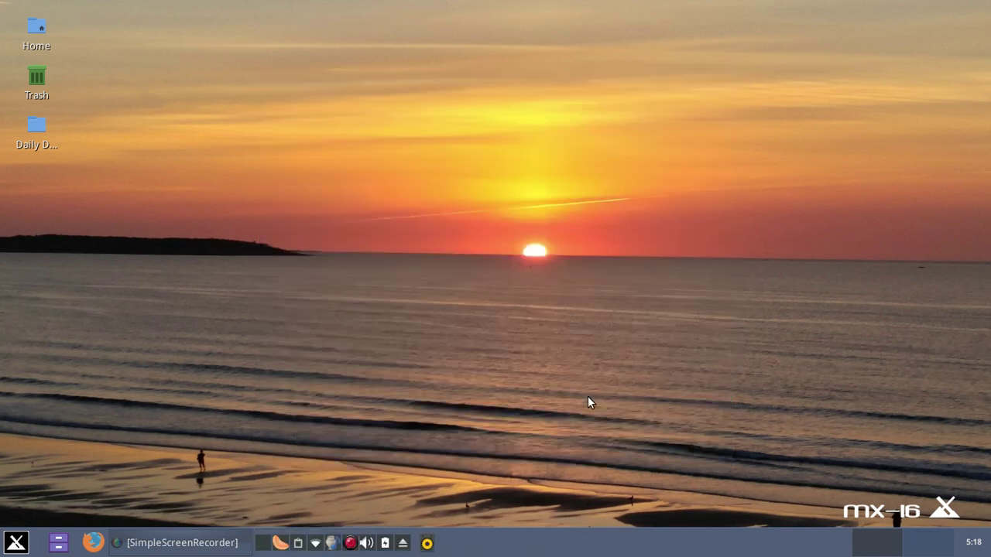
Arrange the icons on the desktop
right_click(319, 289)
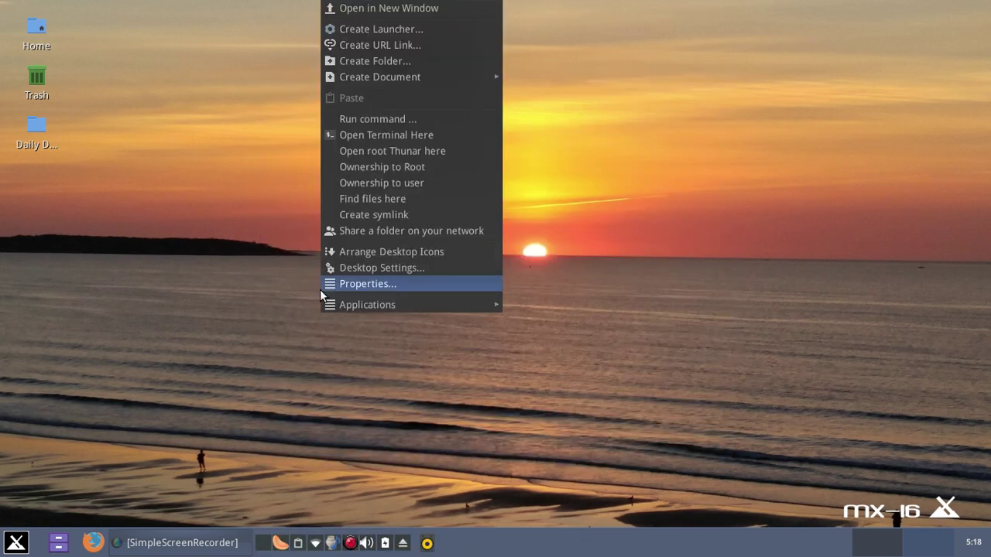
left_click(356, 252)
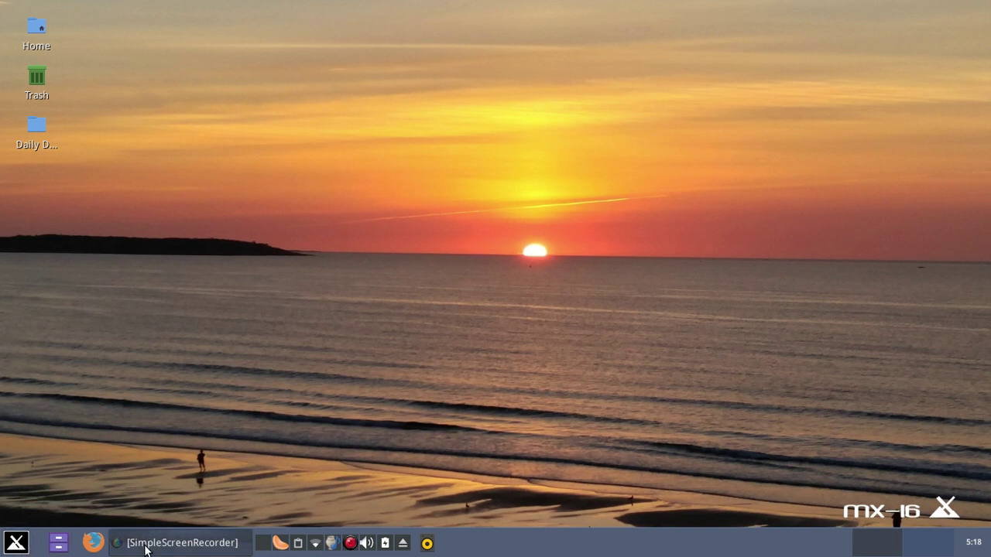
Bring up the screen recorder window, open Midnight Commander from the System applications to view its file panes, and close it
left_click(208, 550)
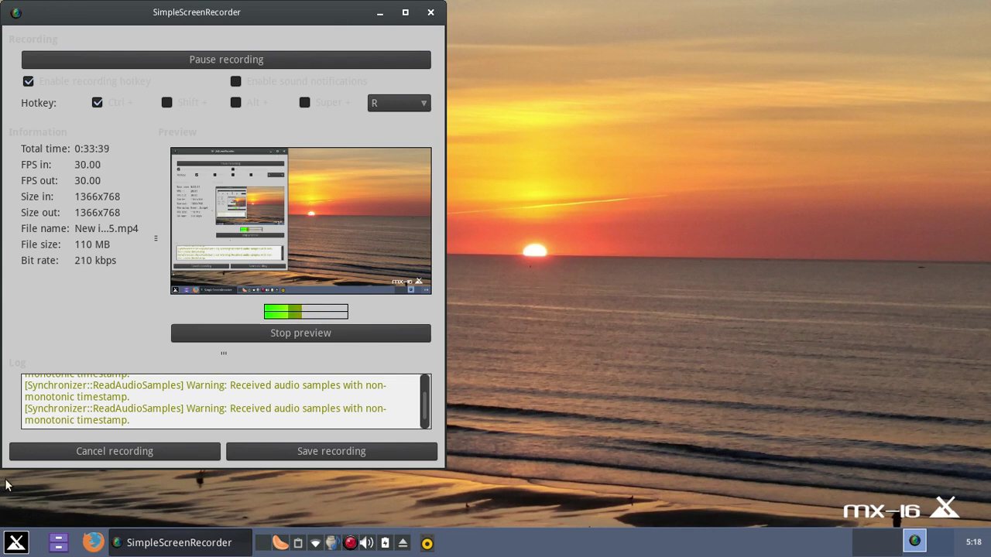
left_click(17, 542)
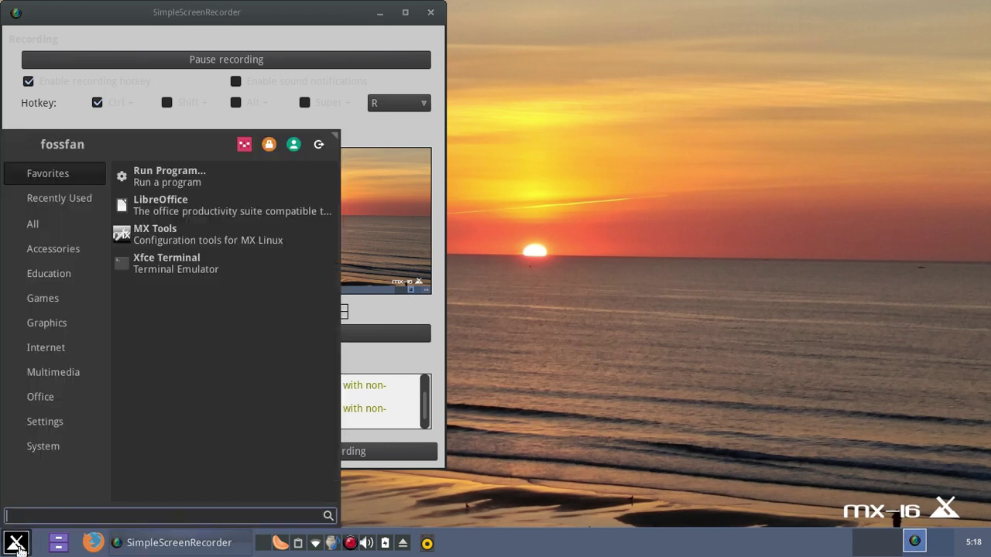
mouse_move(54, 445)
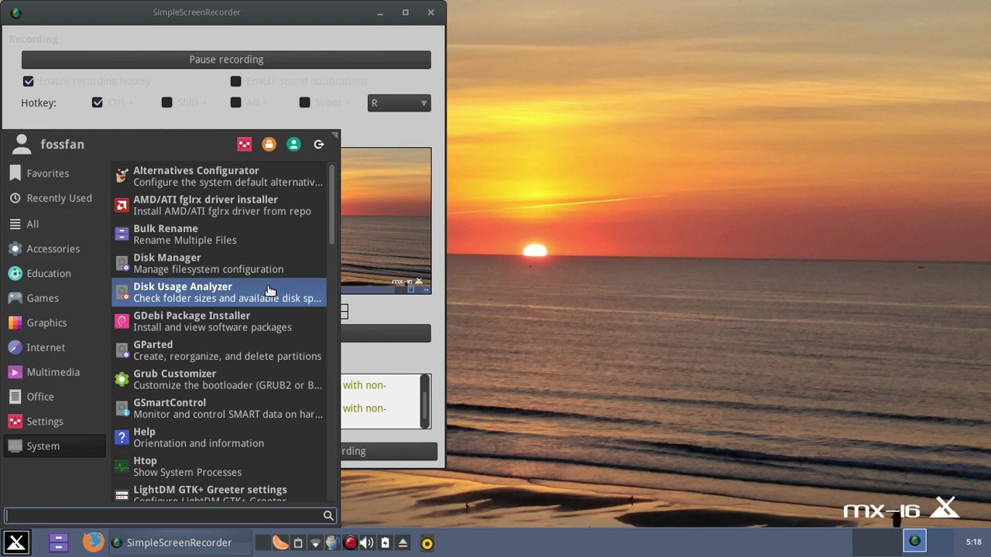
left_click_drag(332, 214, 327, 303)
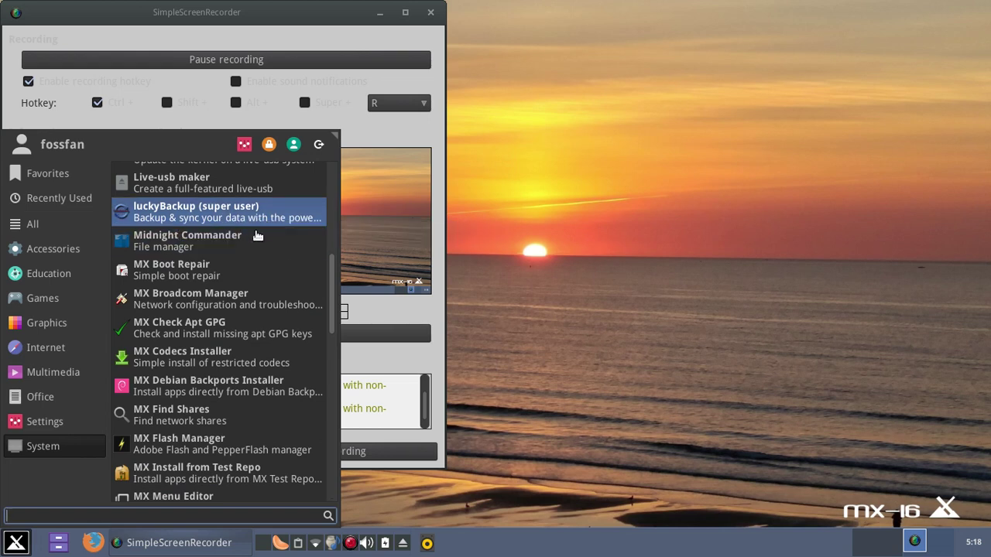
left_click(208, 243)
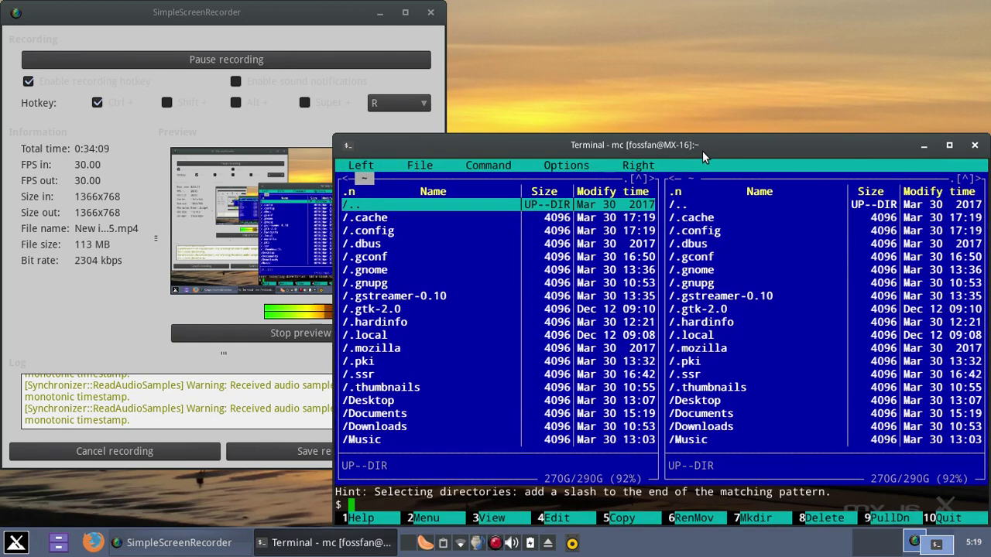
left_click_drag(708, 147, 580, 104)
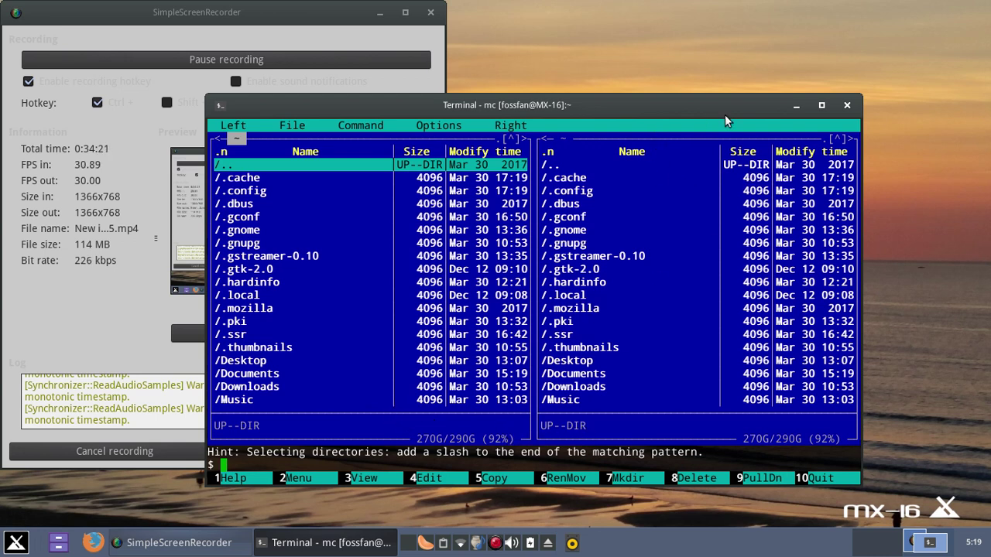
left_click(847, 105)
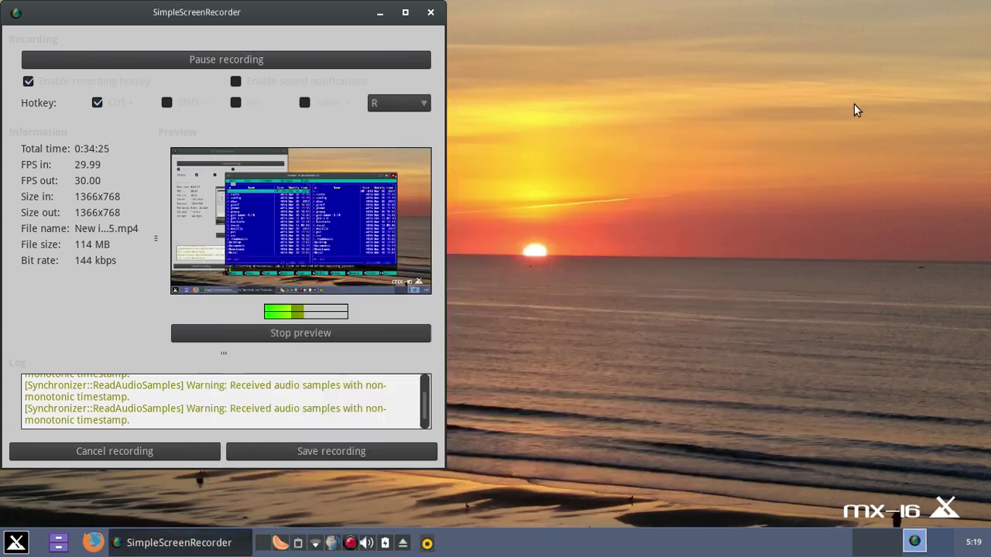
Try to open the ATI Catalyst Control Center from the Settings applications and dismiss its dialog
left_click(16, 544)
left_click(54, 422)
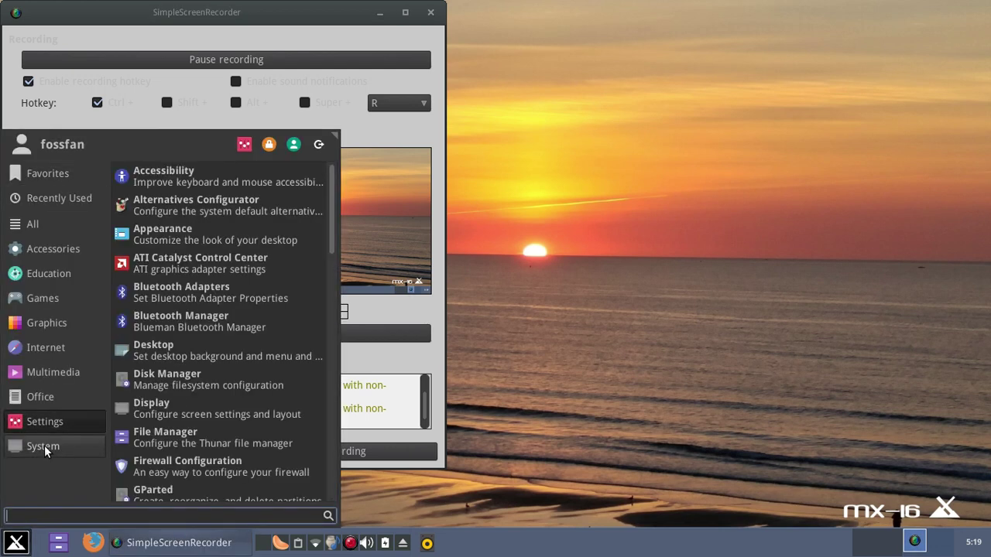
left_click(263, 263)
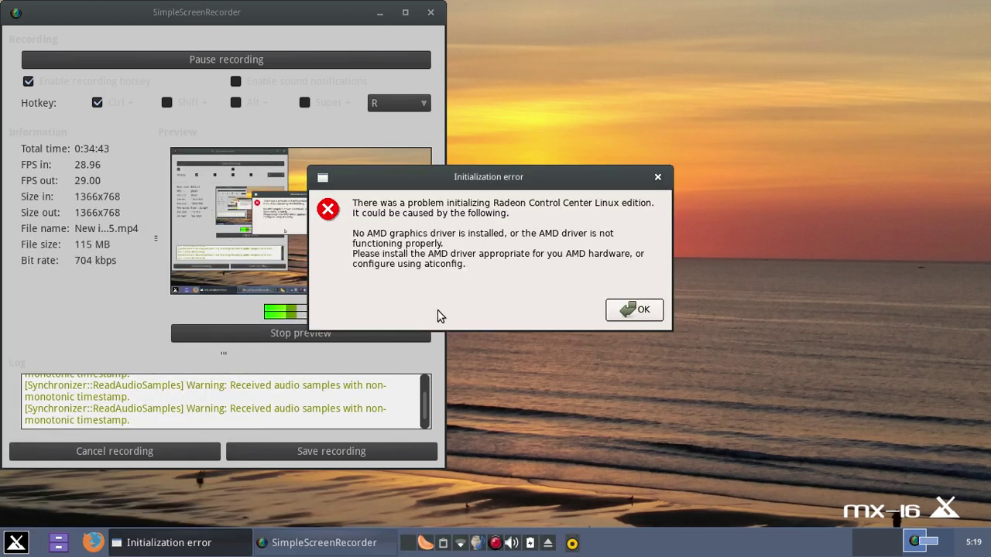
left_click(653, 310)
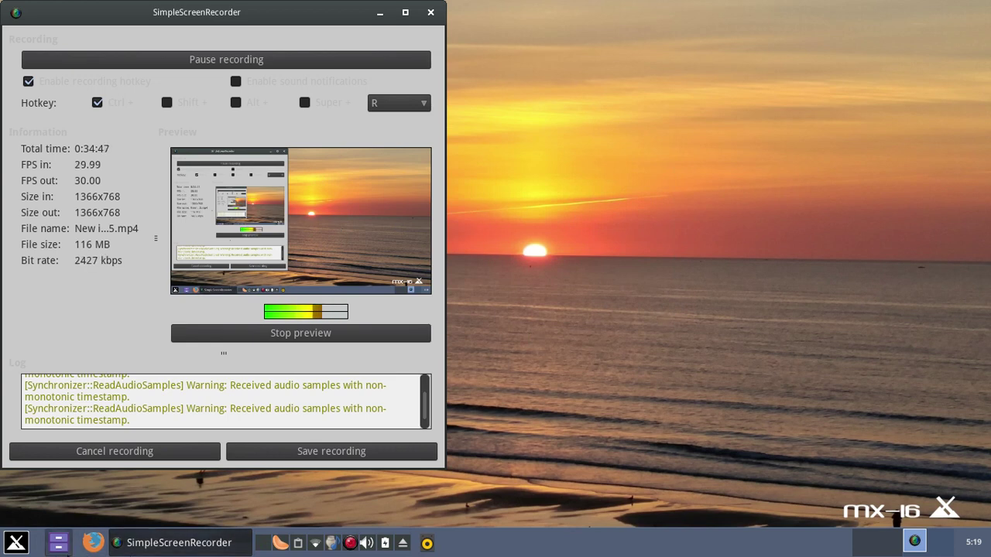
Open the MX Linux Users Manual through the Help entry in the System applications
left_click(27, 545)
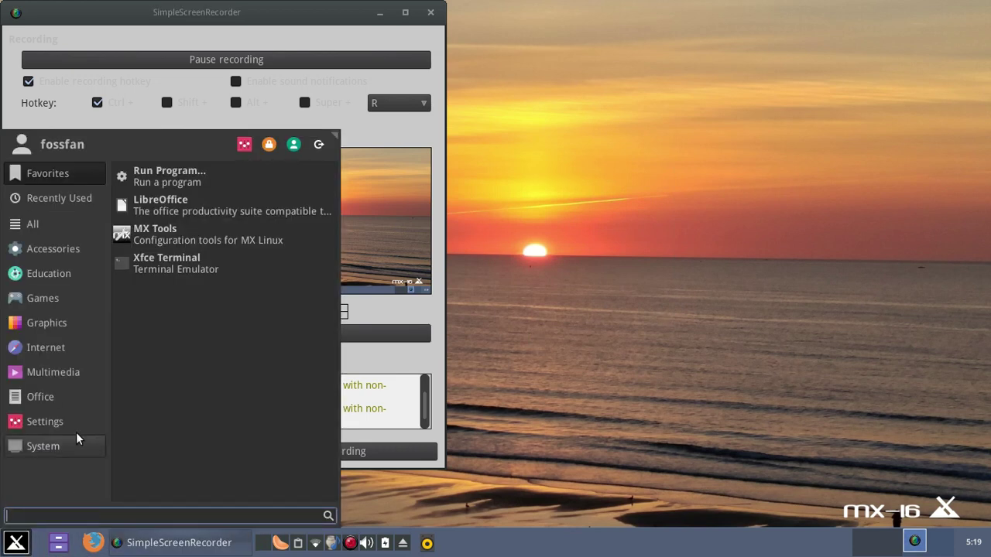
left_click(69, 391)
left_click(69, 420)
left_click(70, 447)
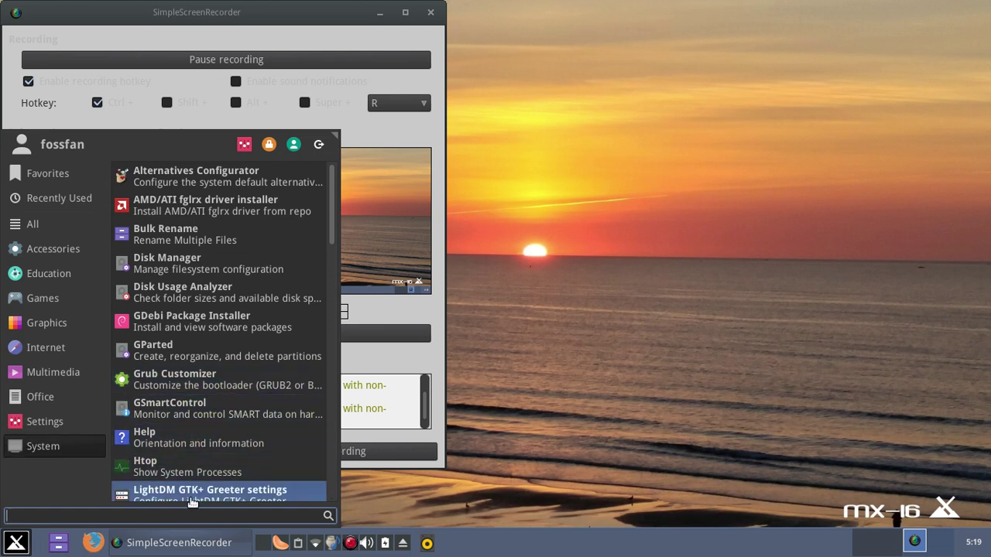
left_click(198, 444)
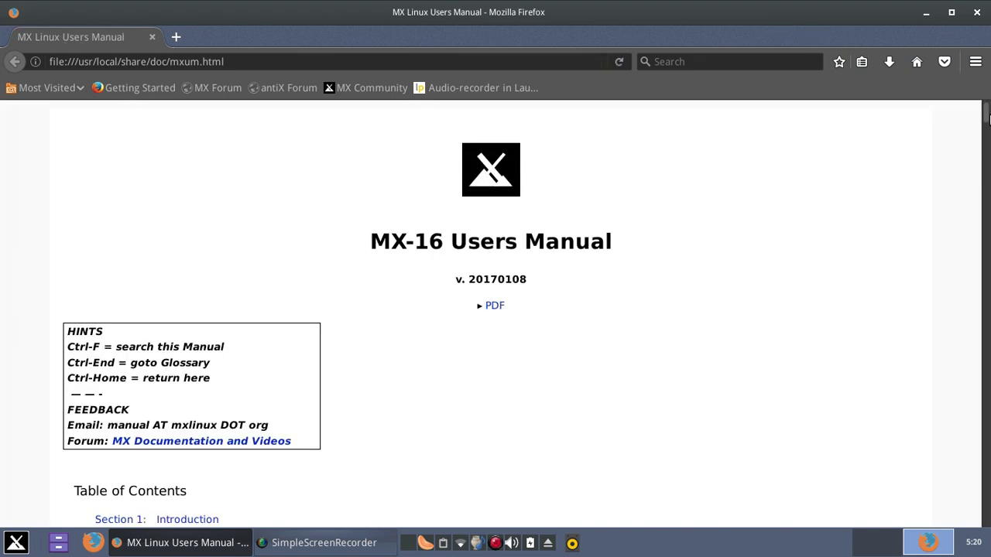
Examine the manual's sections on torrent downloads, checking the validity of downloaded ISOs and creating a bootable USB with Unetbootin
left_click_drag(987, 114, 914, 144)
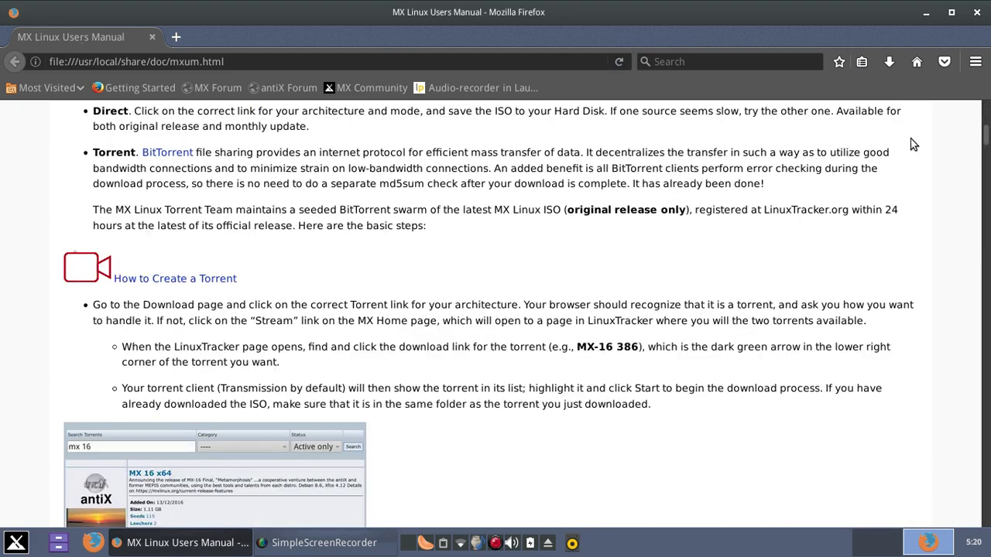
scroll(913, 145, "down", 6)
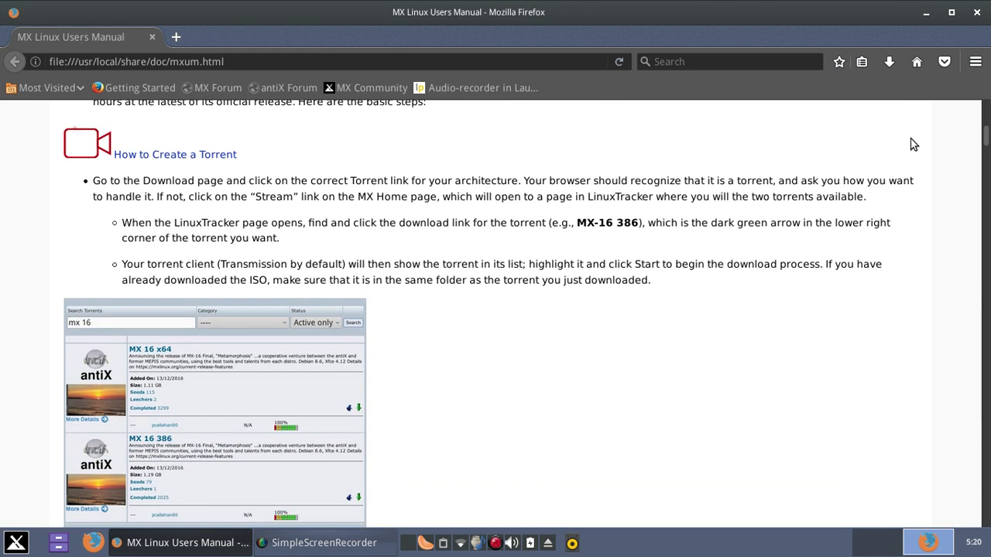
scroll(914, 145, "down", 2)
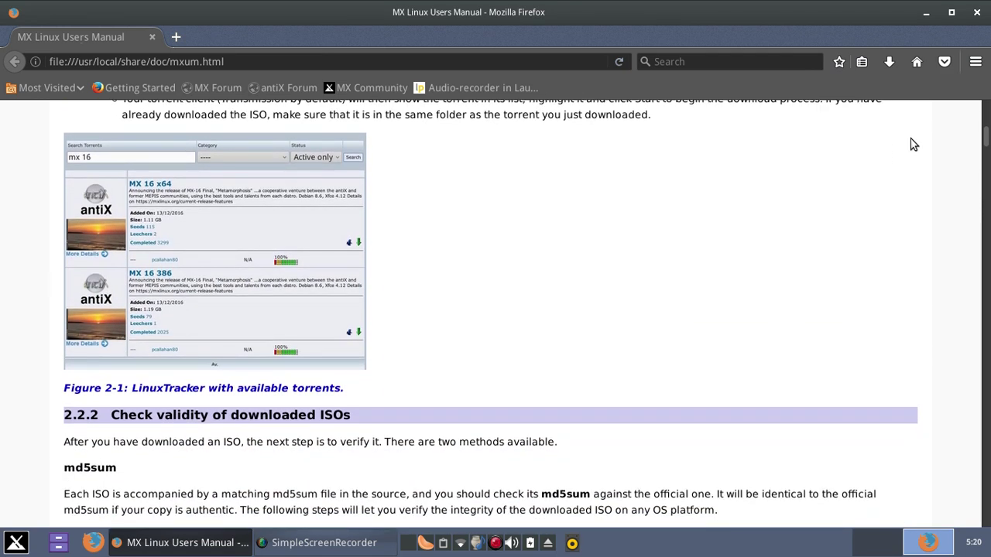
scroll(914, 145, "down", 2)
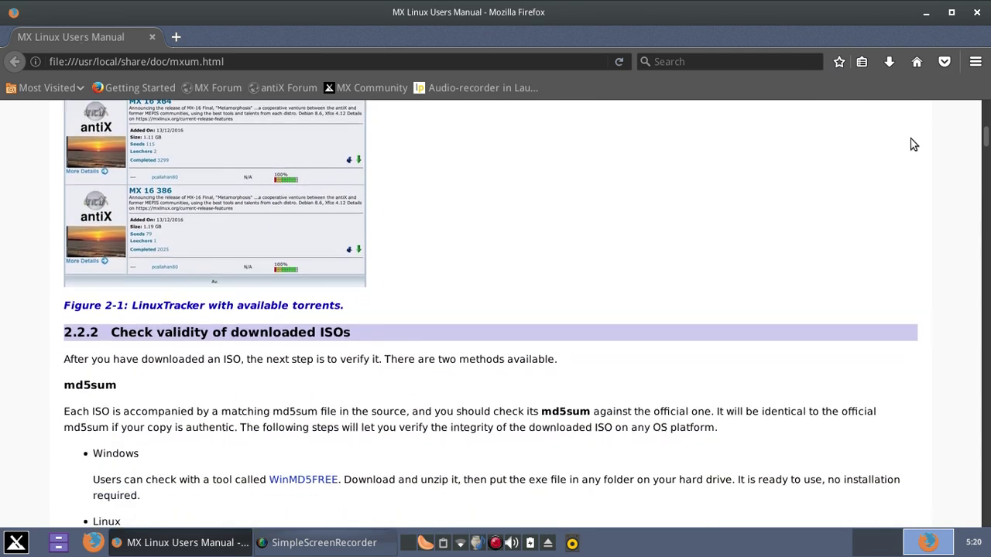
scroll(914, 145, "down", 4)
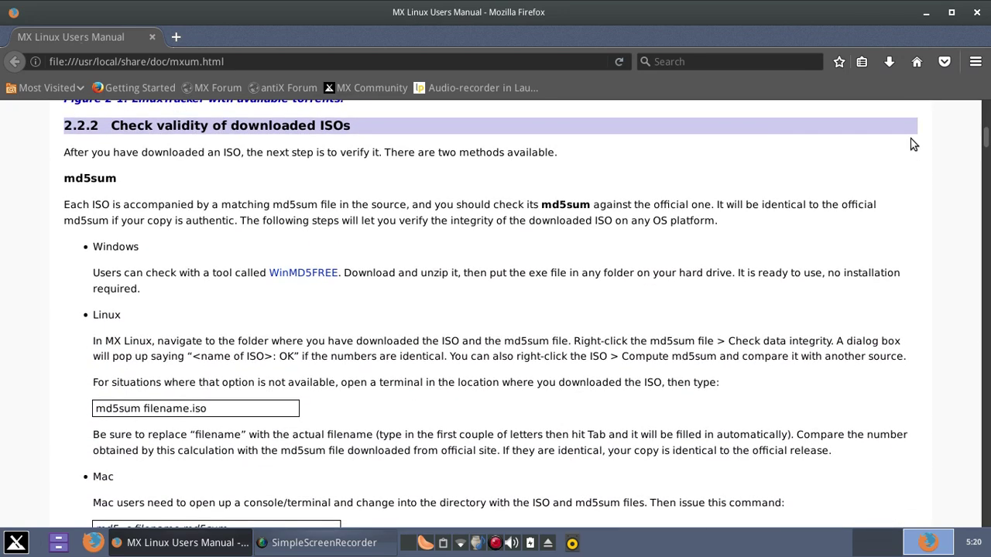
scroll(913, 144, "down", 4)
scroll(913, 145, "down", 9)
scroll(914, 145, "down", 14)
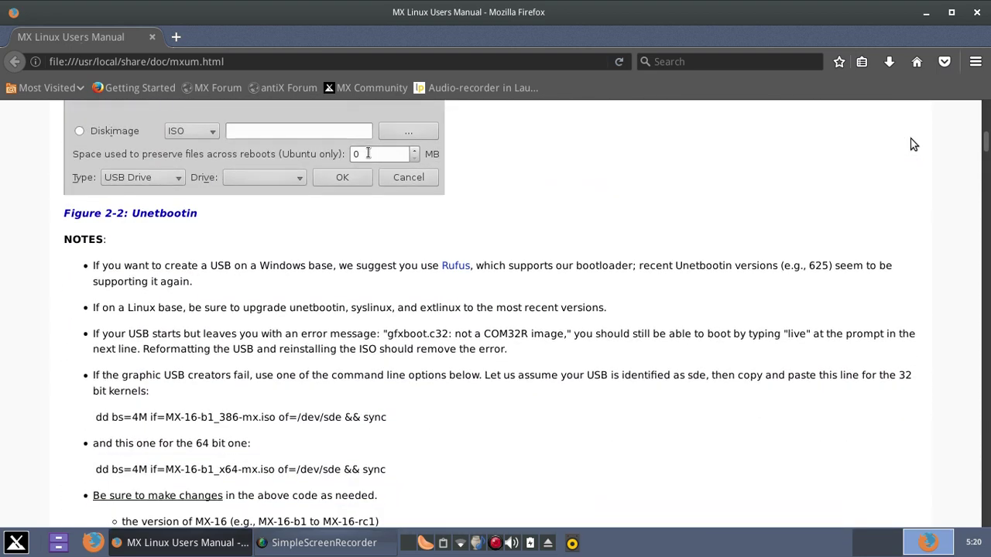
scroll(914, 145, "up", 8)
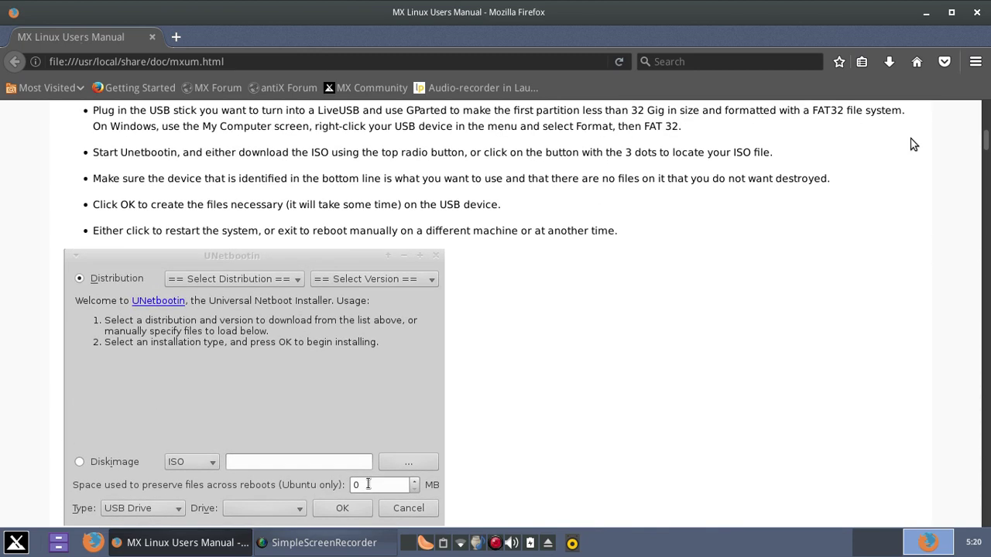
scroll(914, 145, "down", 9)
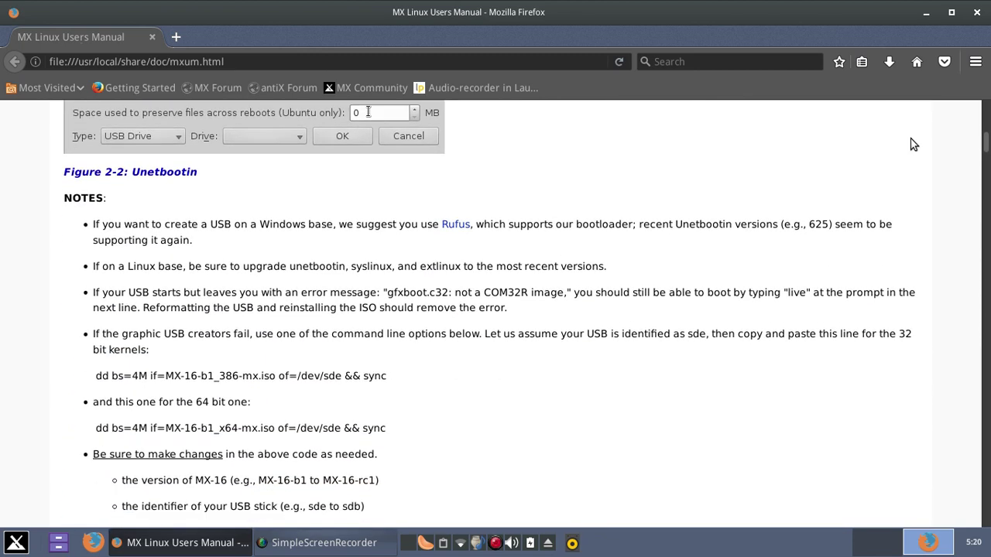
scroll(914, 145, "down", 6)
scroll(913, 145, "up", 18)
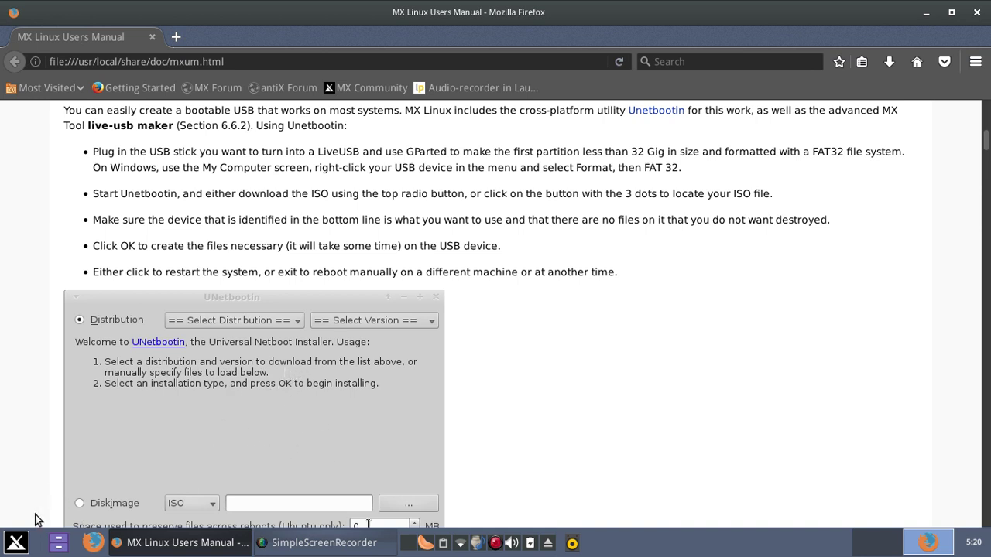
Search the installed applications for "unet" and return to the users manual
left_click(16, 544)
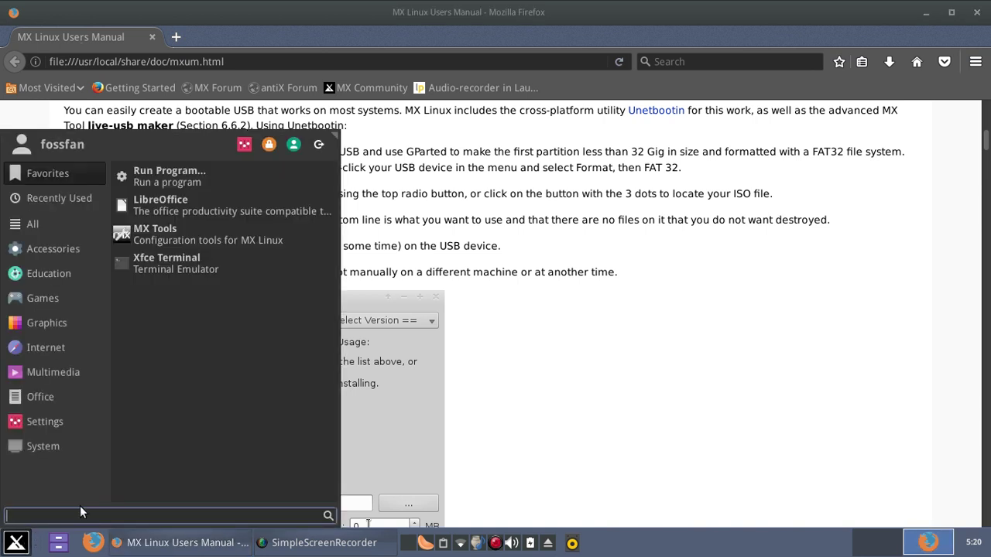
type("u")
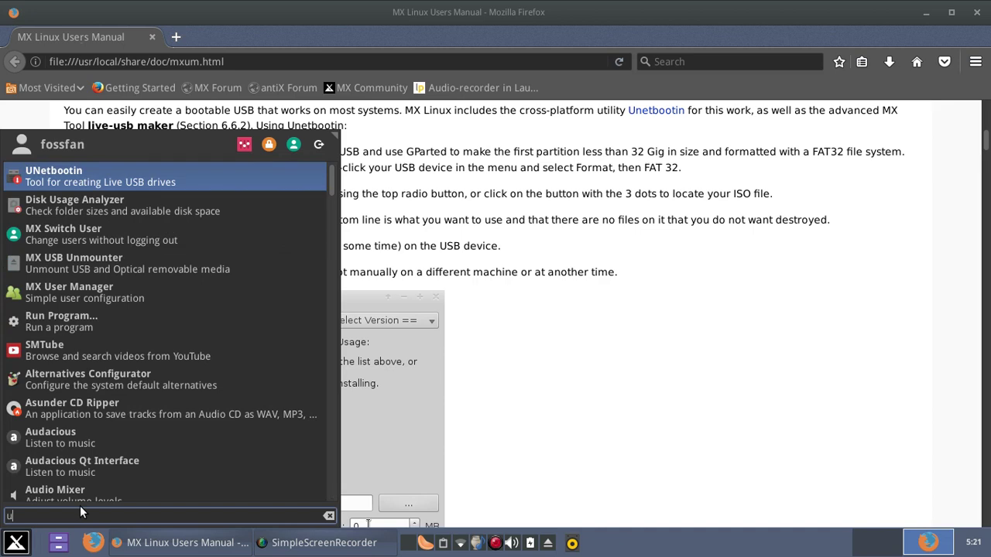
type("net")
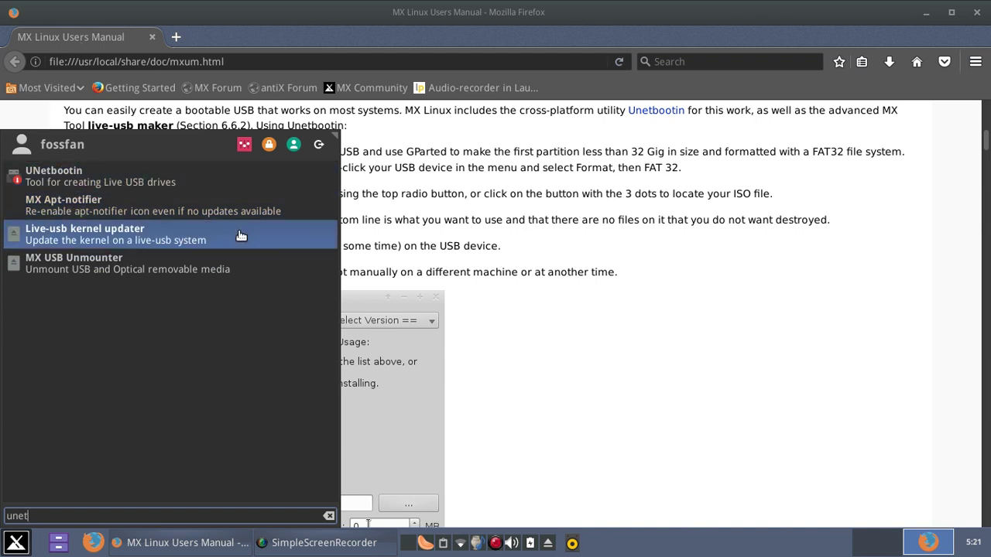
left_click(509, 383)
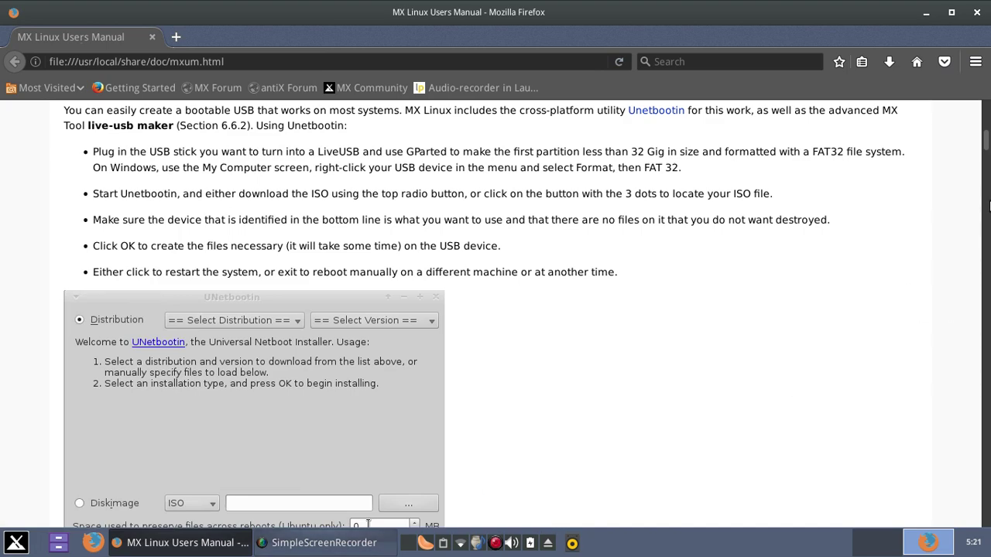
Examine the manual's section on the desktop, including the default desktop picture and the All Settings figure under Tips & Tricks
scroll(987, 143, "down", 20)
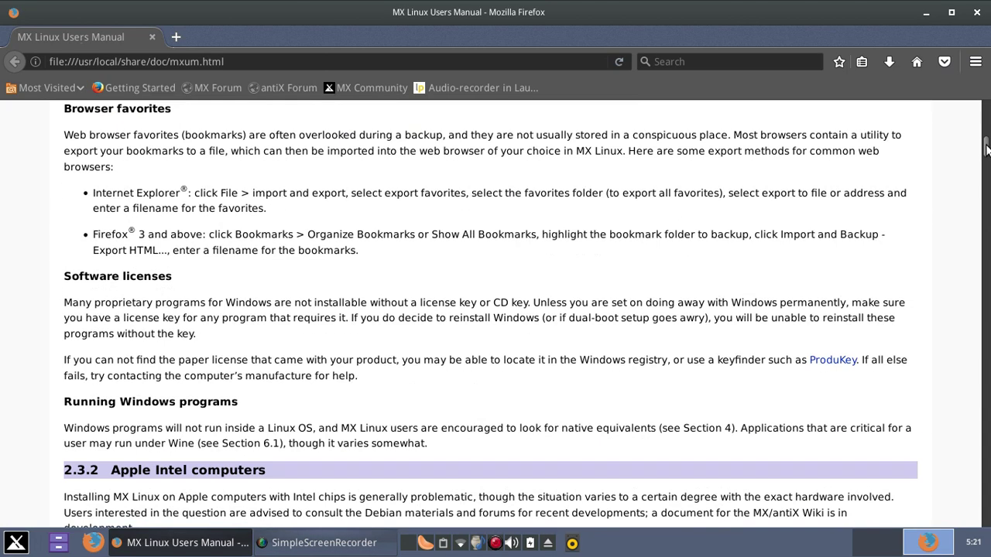
scroll(978, 115, "up", 10)
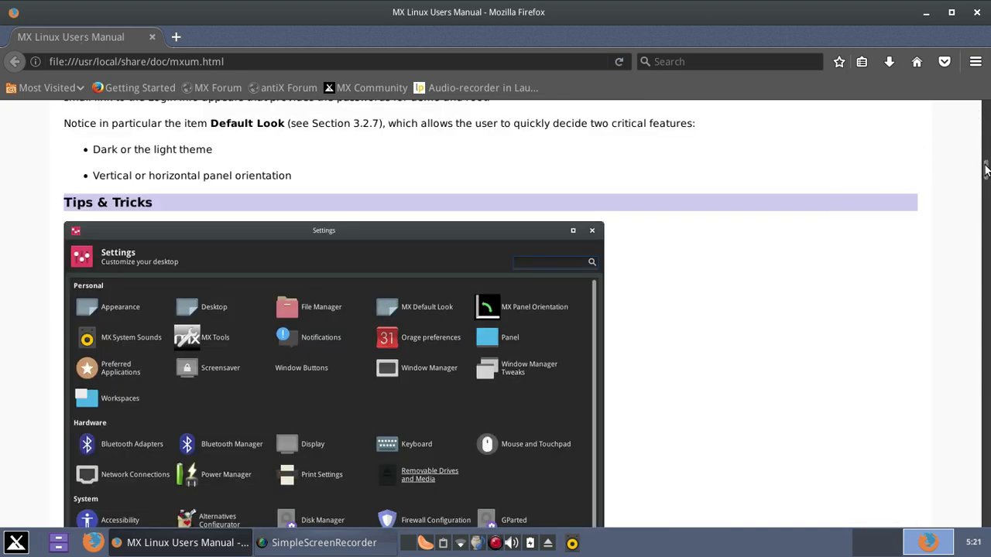
left_click_drag(986, 172, 984, 168)
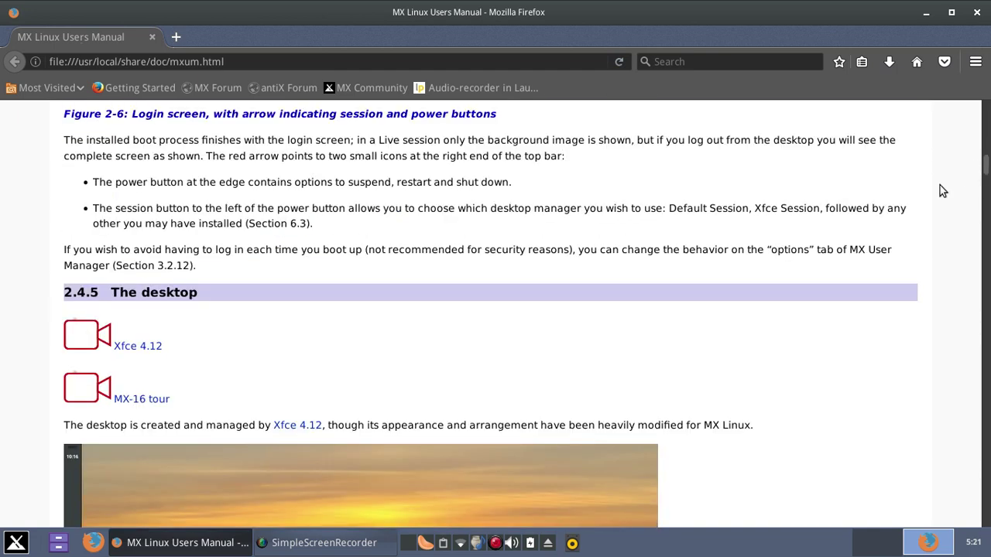
scroll(939, 185, "down", 12)
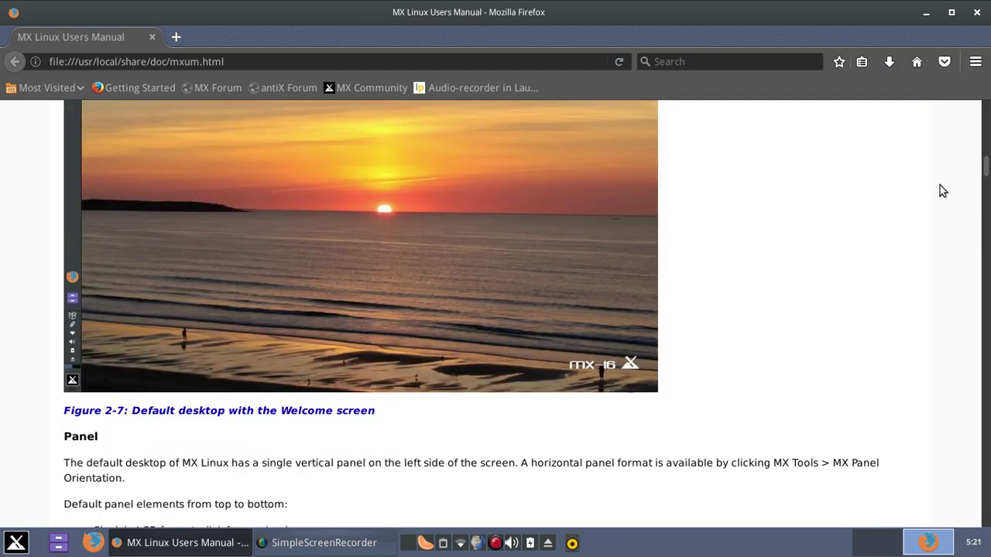
scroll(940, 186, "up", 6)
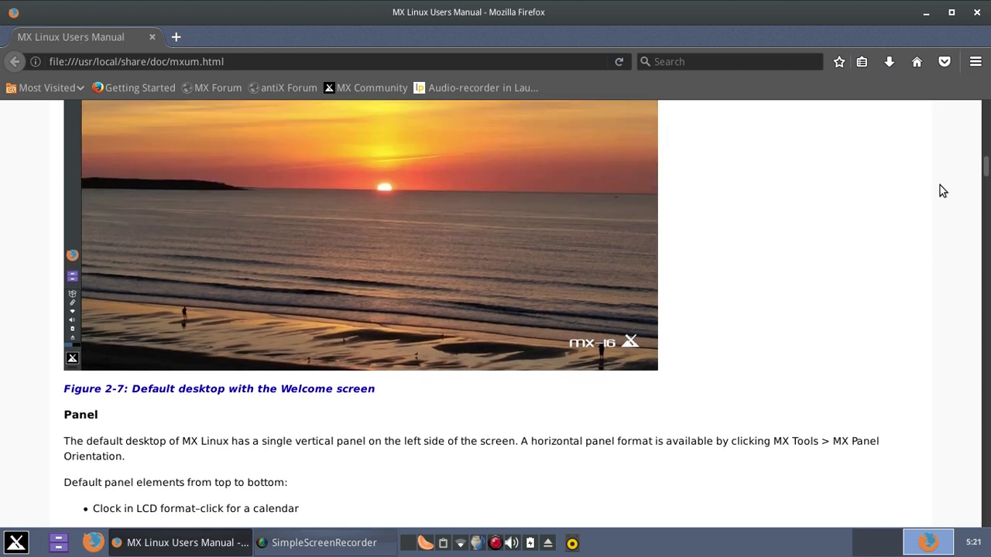
scroll(943, 190, "up", 1)
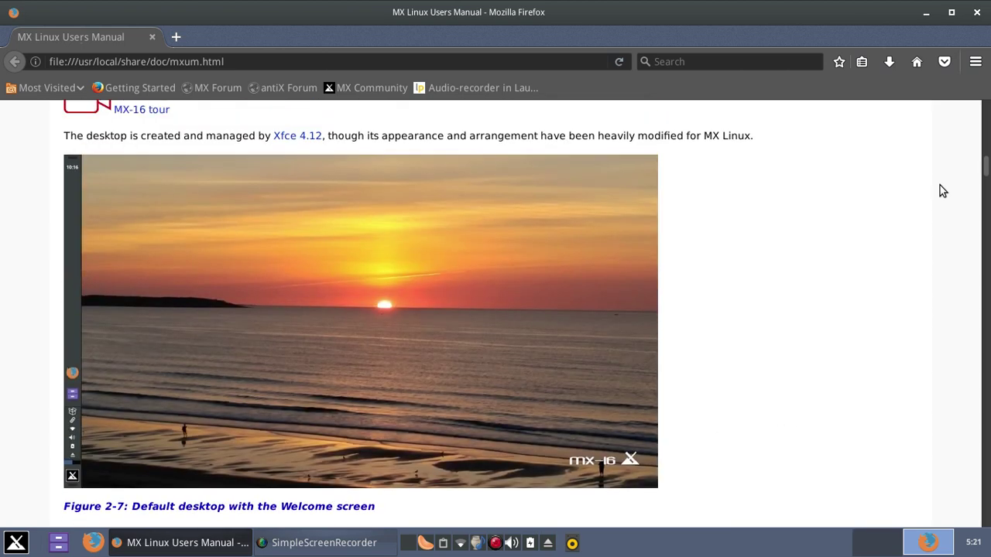
scroll(942, 191, "down", 20)
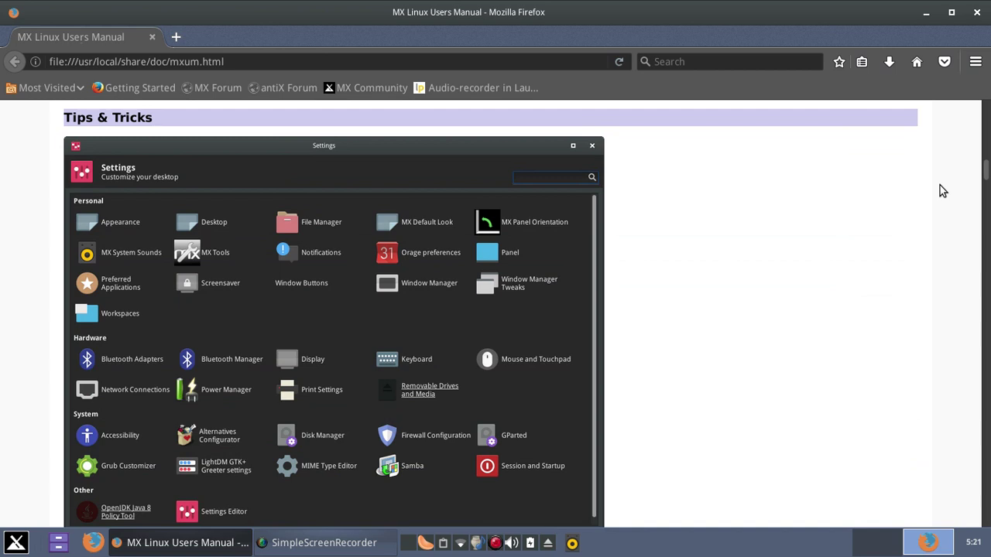
scroll(942, 190, "down", 1)
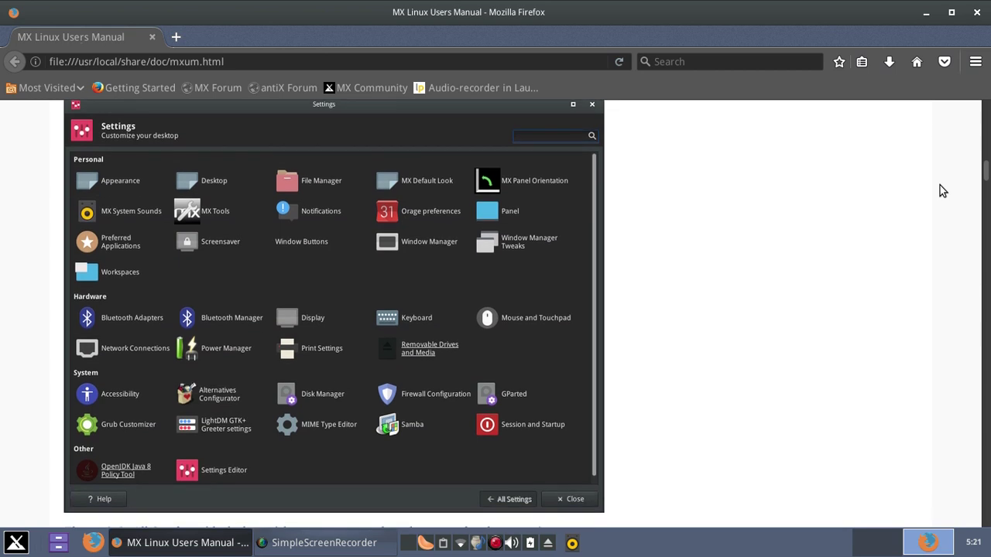
scroll(940, 185, "down", 1)
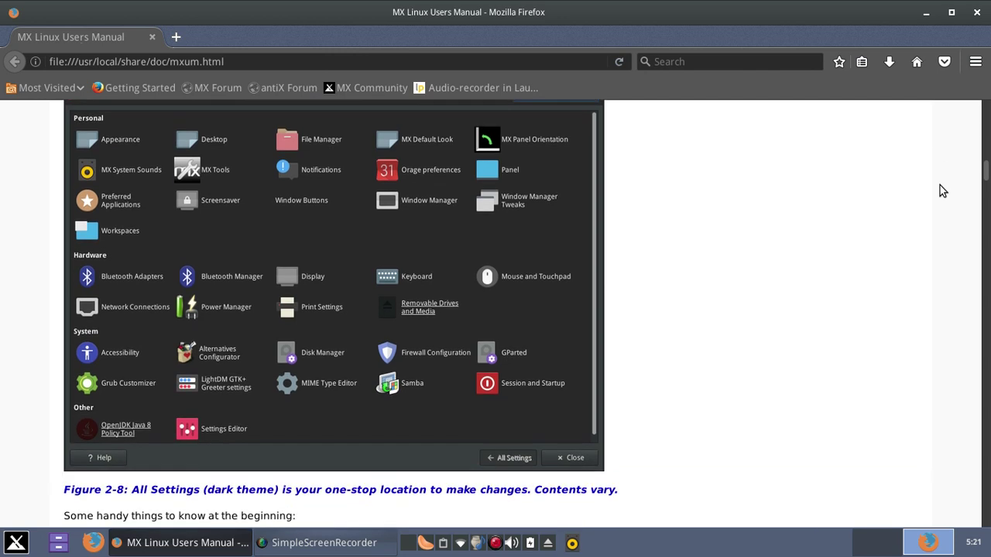
Examine the manual's All Settings figure under Tips & Tricks and the list of handy things to know below it
scroll(940, 185, "down", 1)
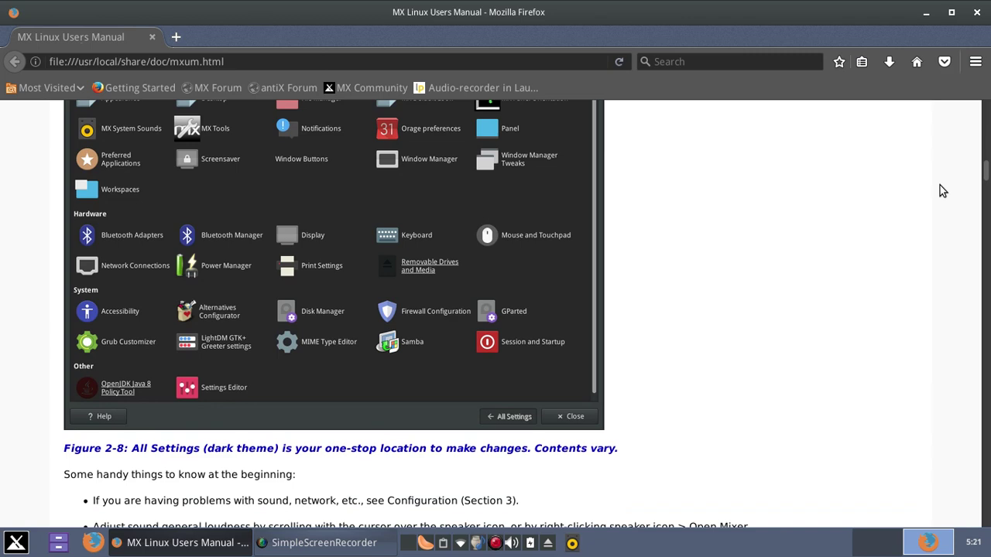
scroll(940, 191, "down", 1)
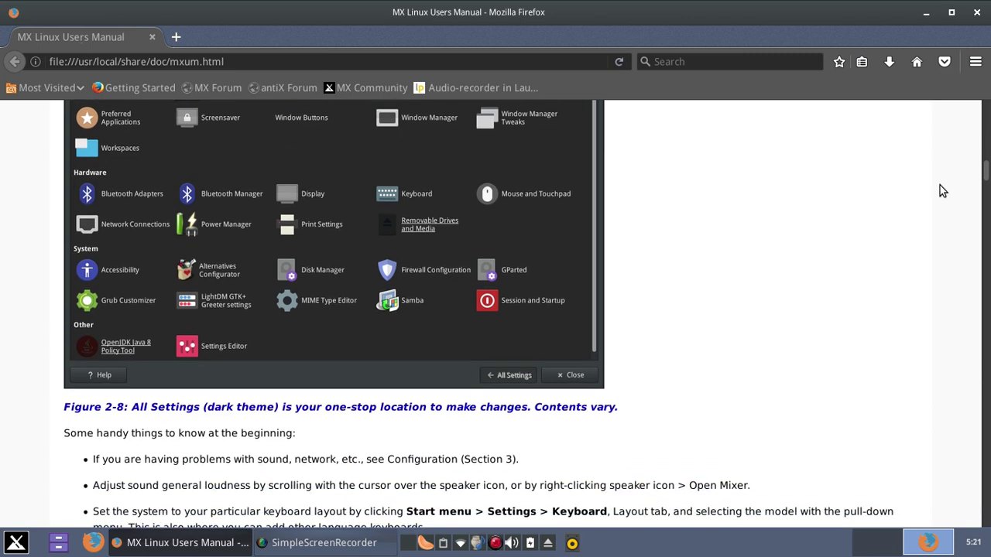
scroll(941, 190, "down", 2)
scroll(940, 186, "up", 6)
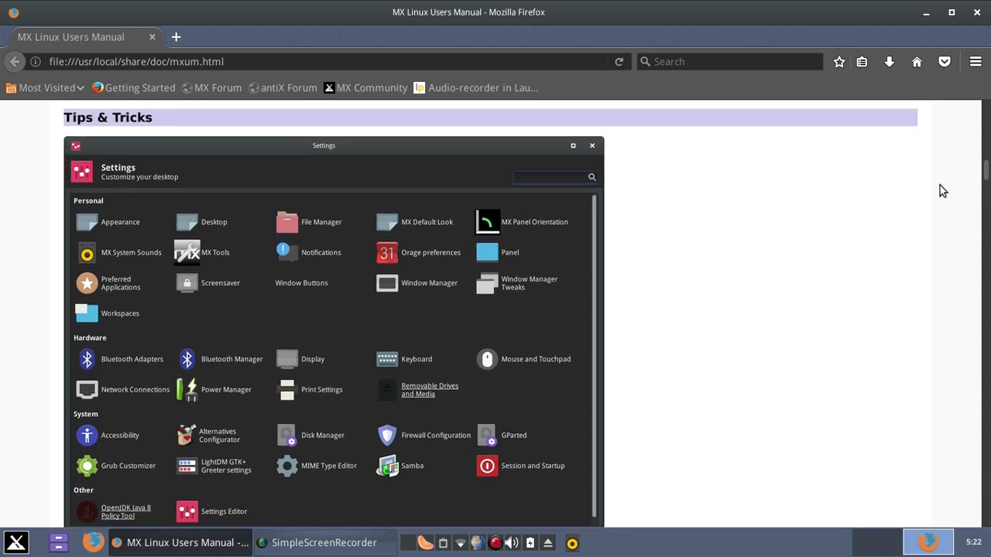
scroll(942, 190, "down", 2)
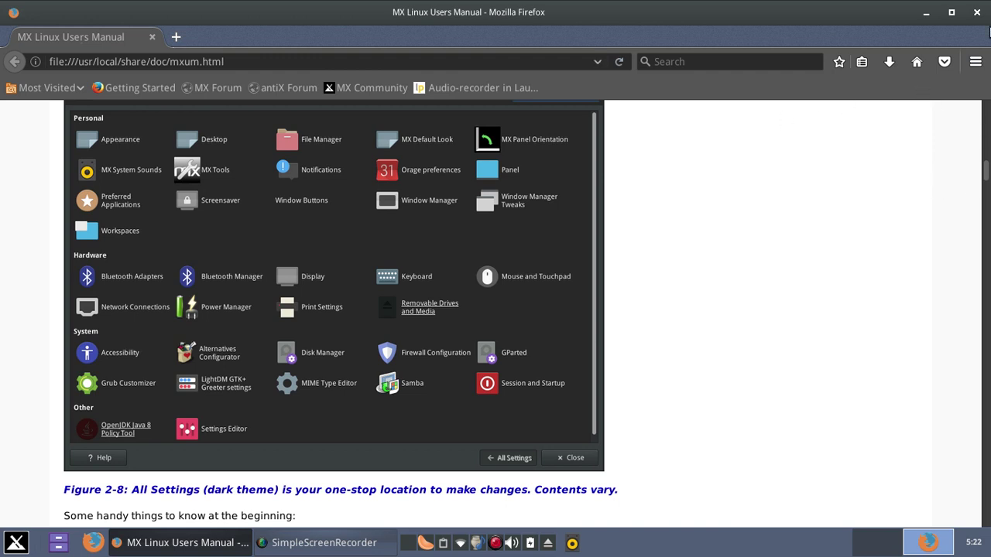
Close the users manual and minimize the SimpleScreenRecorder window to reveal the empty desktop
left_click(977, 13)
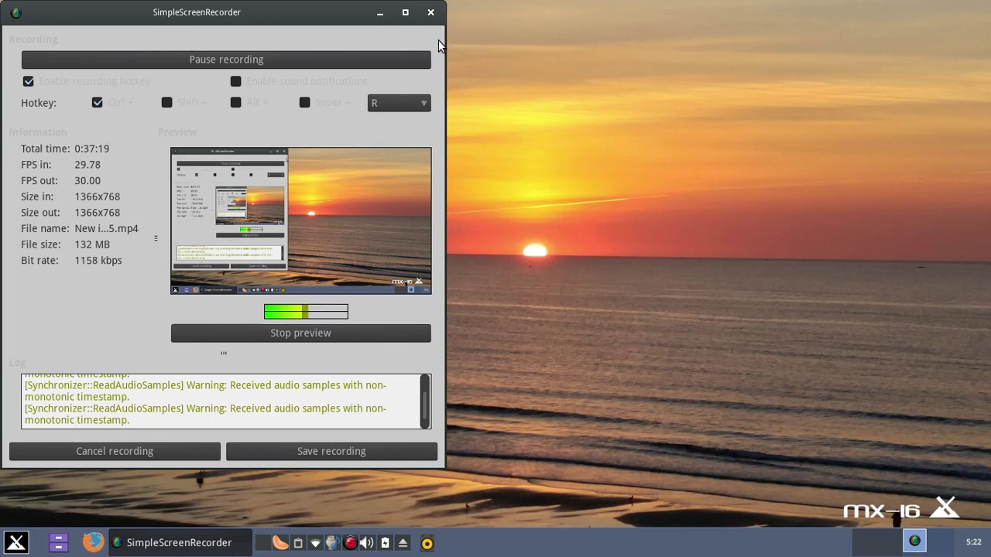
left_click(380, 13)
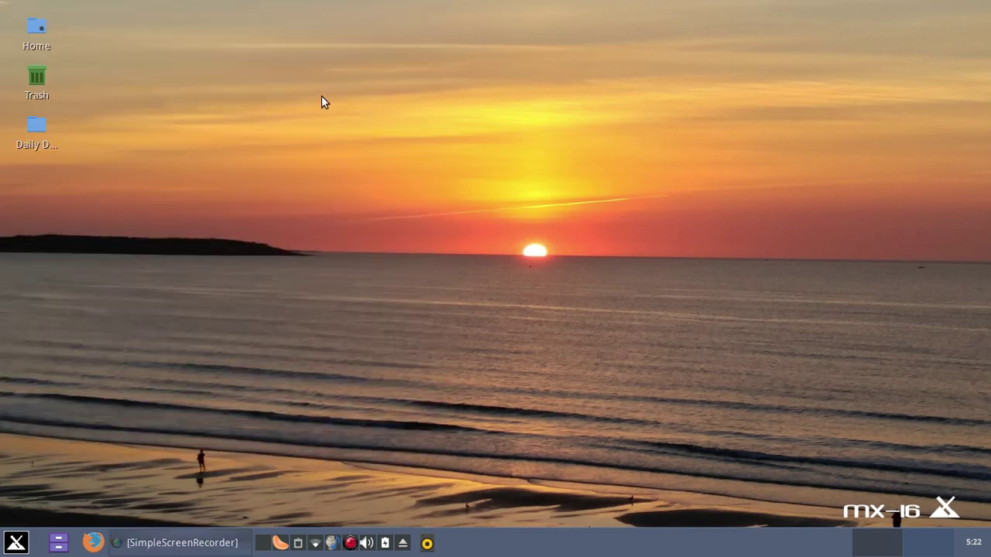
Search the installed applications for "playe" and launch VLC media player
left_click(16, 550)
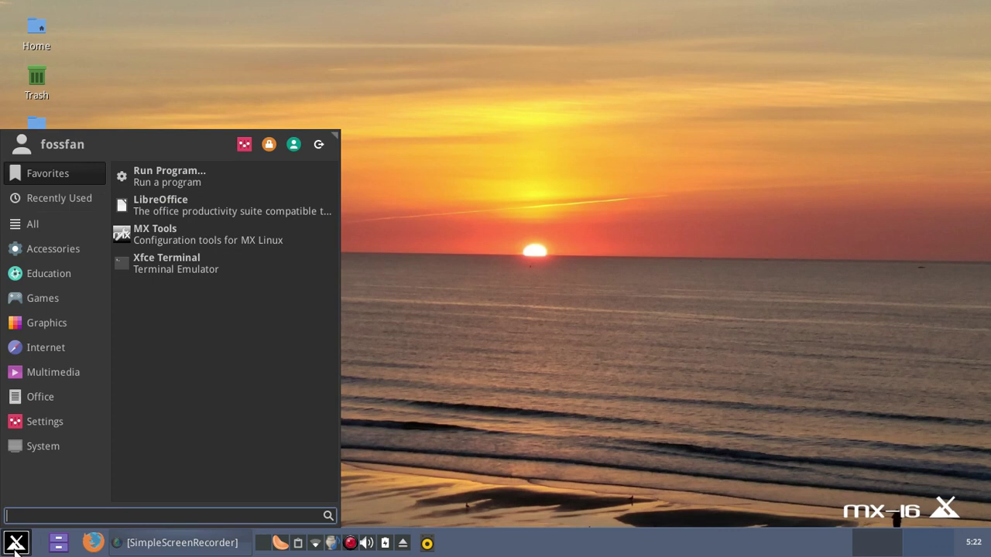
type("pla")
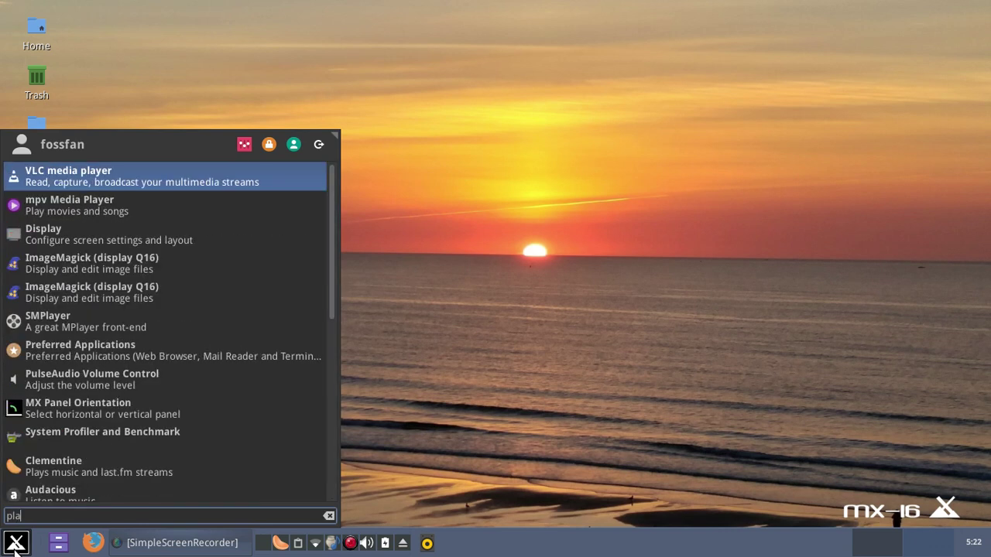
type("ye")
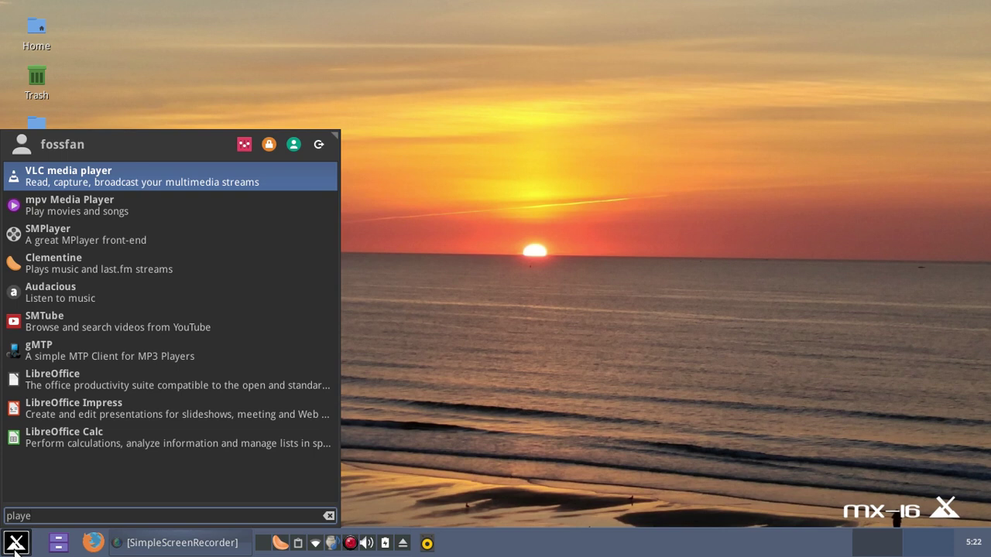
key("Down")
key("Down")
key("Up")
key("Up")
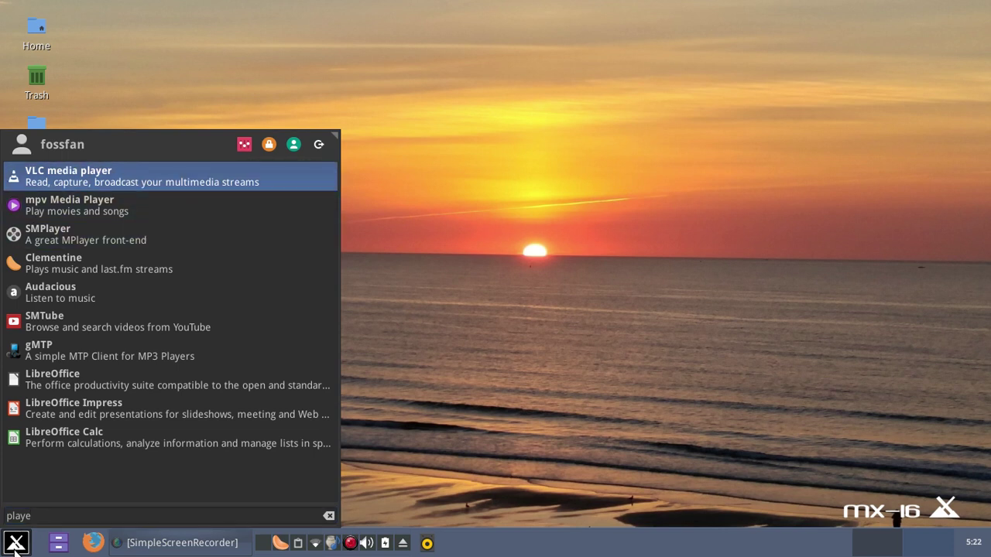
key("Return")
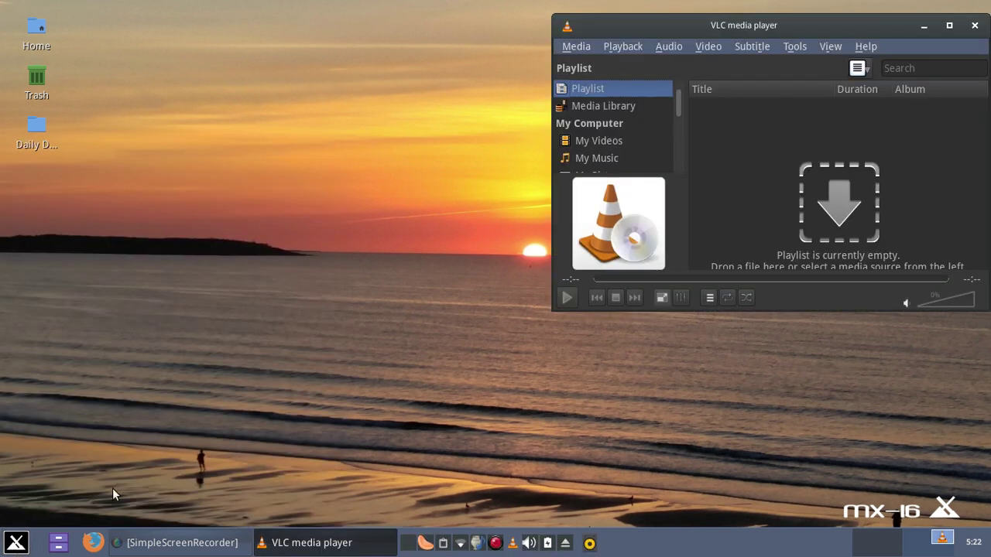
Search the installed applications for "ply" and try to launch mpv Media Player
left_click(14, 543)
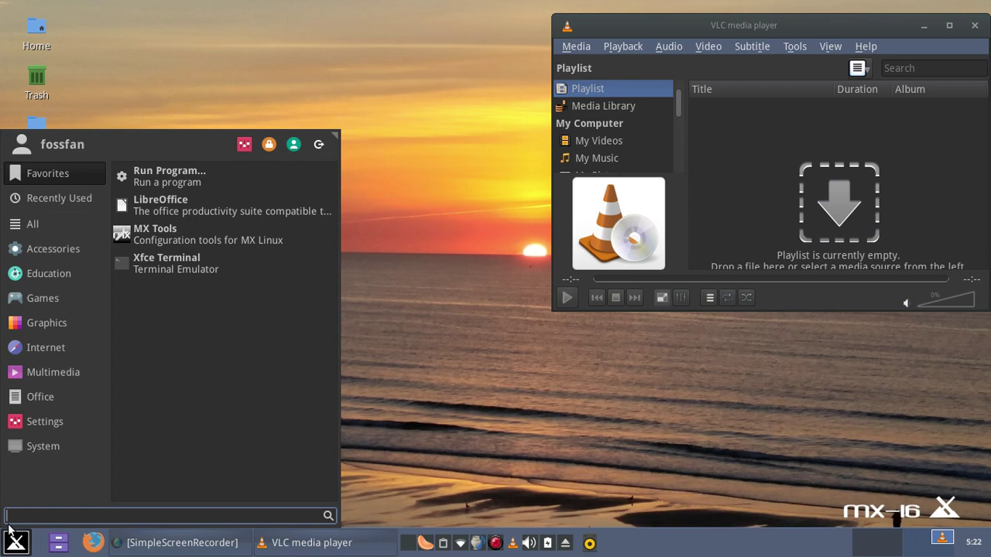
type("ply")
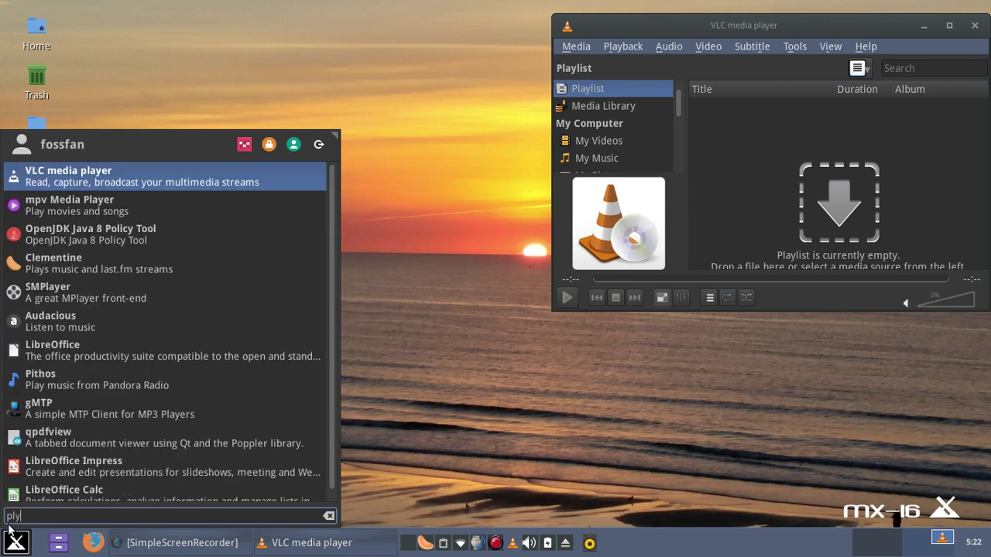
key("Down")
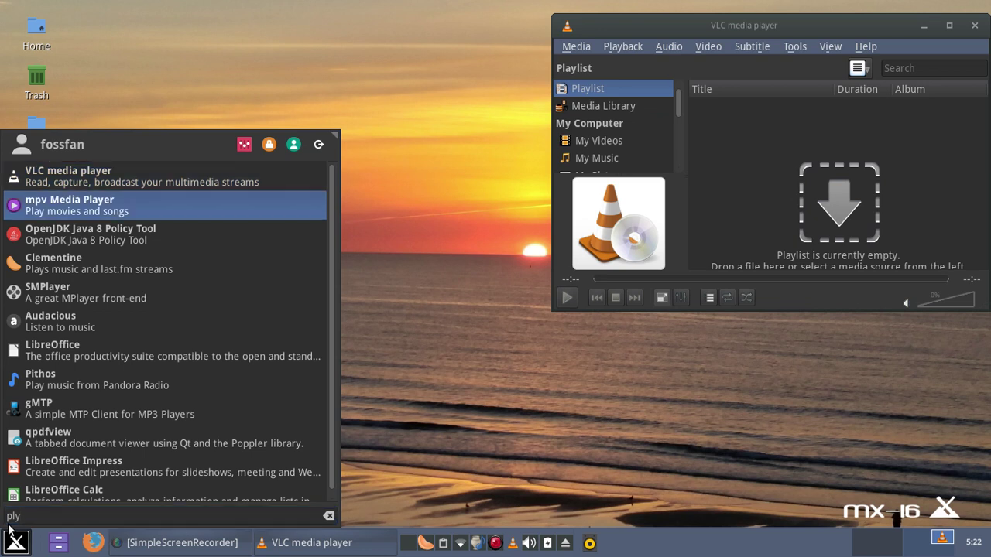
key("Return")
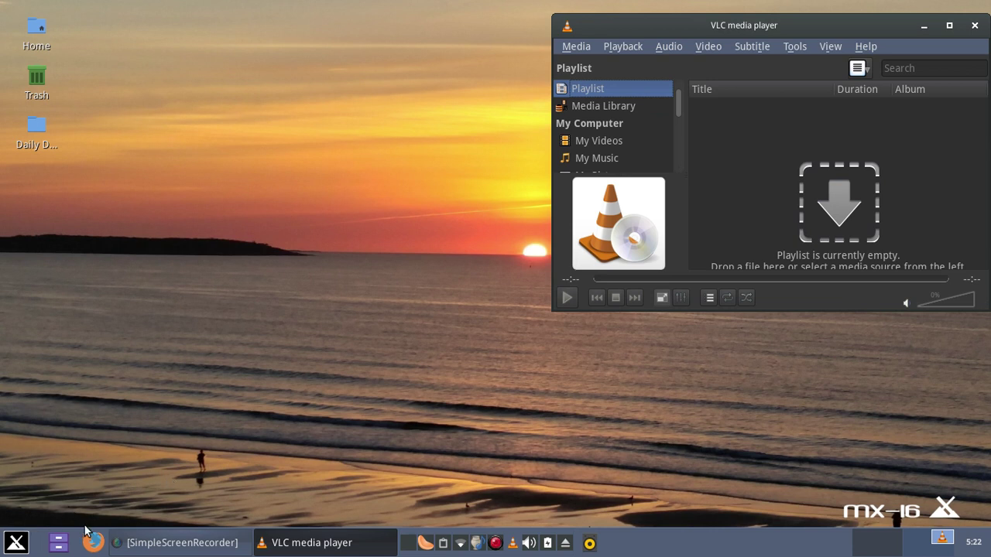
Launch SMTube from the Multimedia applications and close VLC media player
left_click(15, 544)
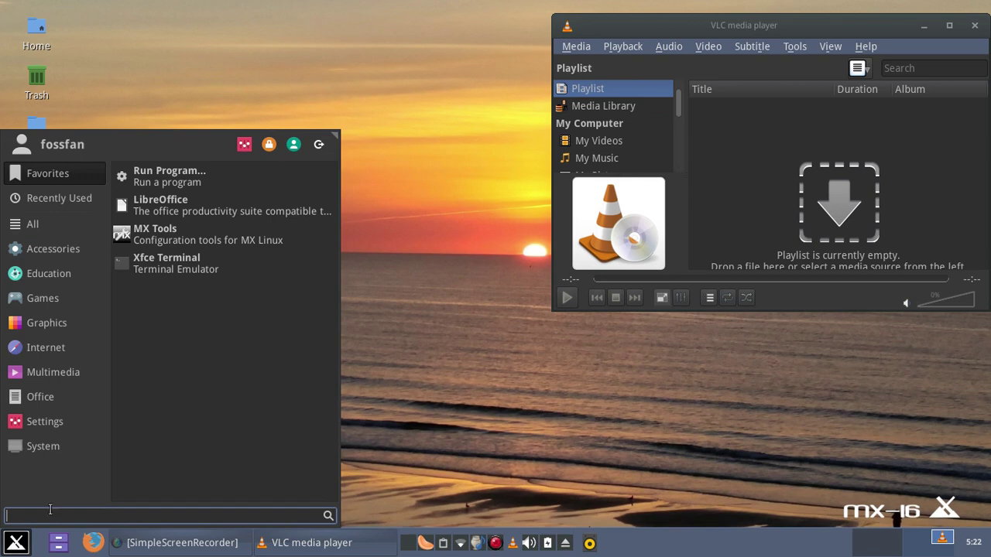
mouse_move(65, 371)
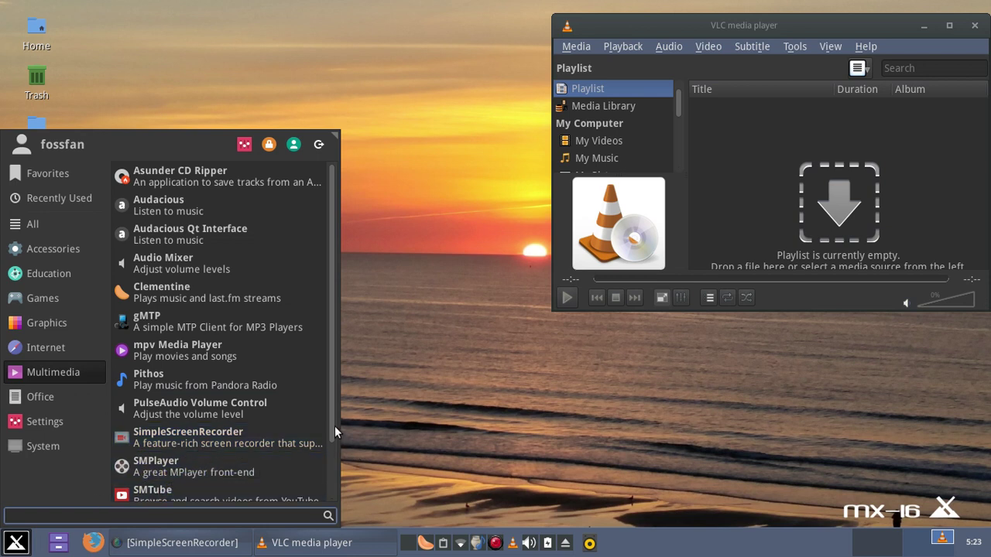
scroll(334, 426, "down", 2)
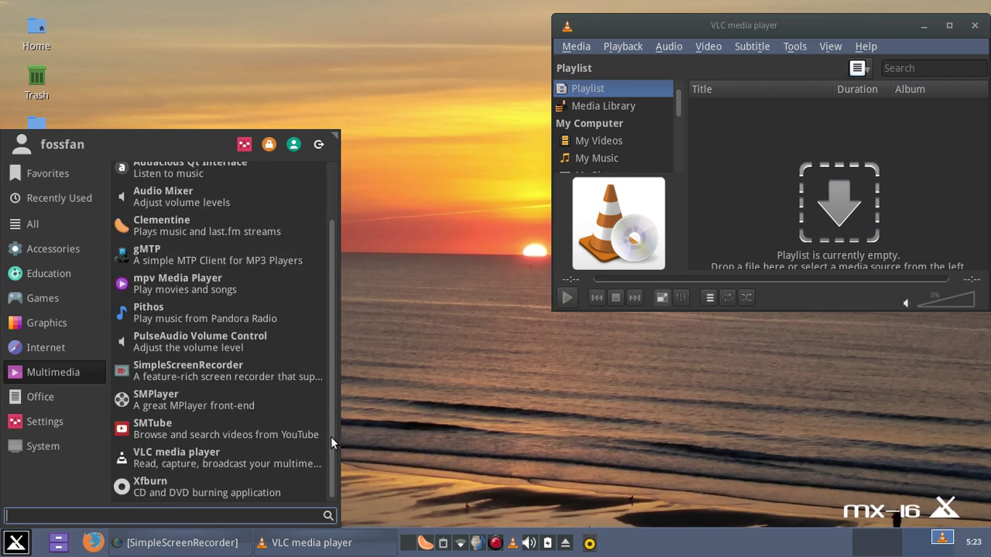
left_click(217, 427)
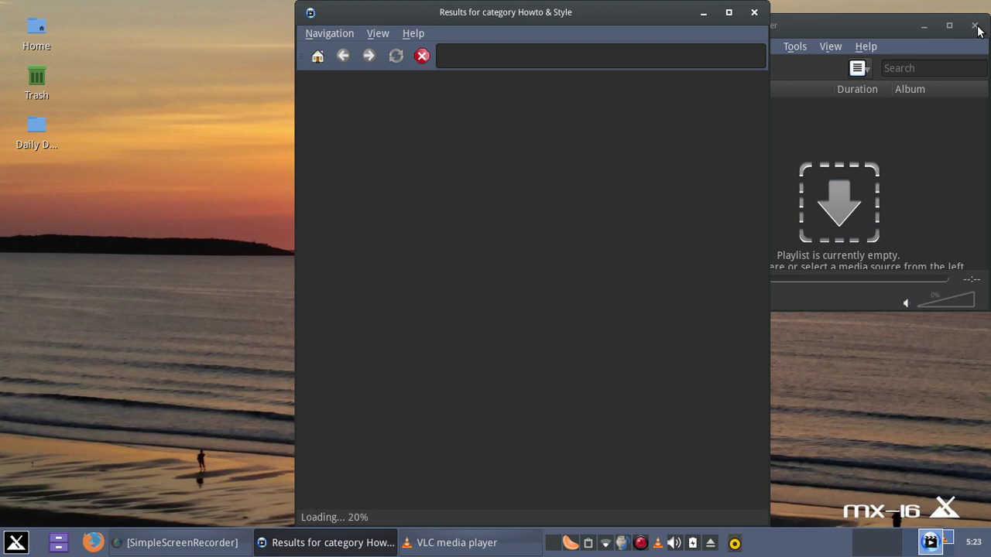
left_click(976, 26)
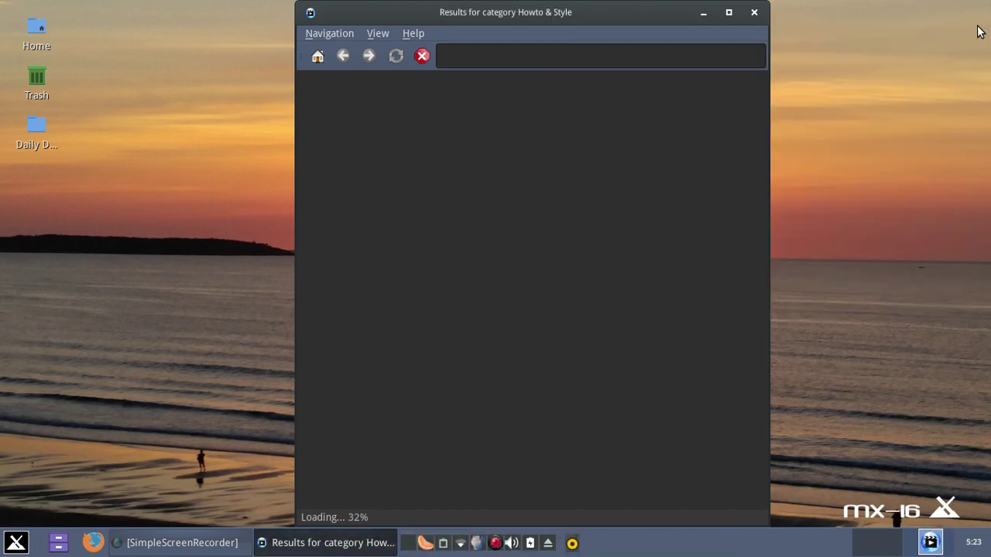
Move the SMTube window toward the left side of the desktop and show its list of video categories
left_click_drag(582, 16, 308, 16)
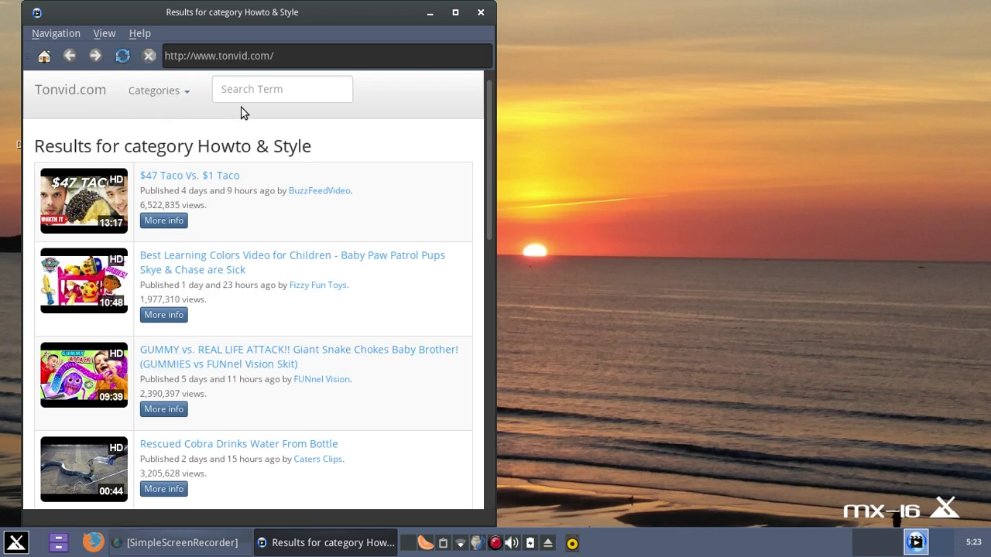
left_click(190, 95)
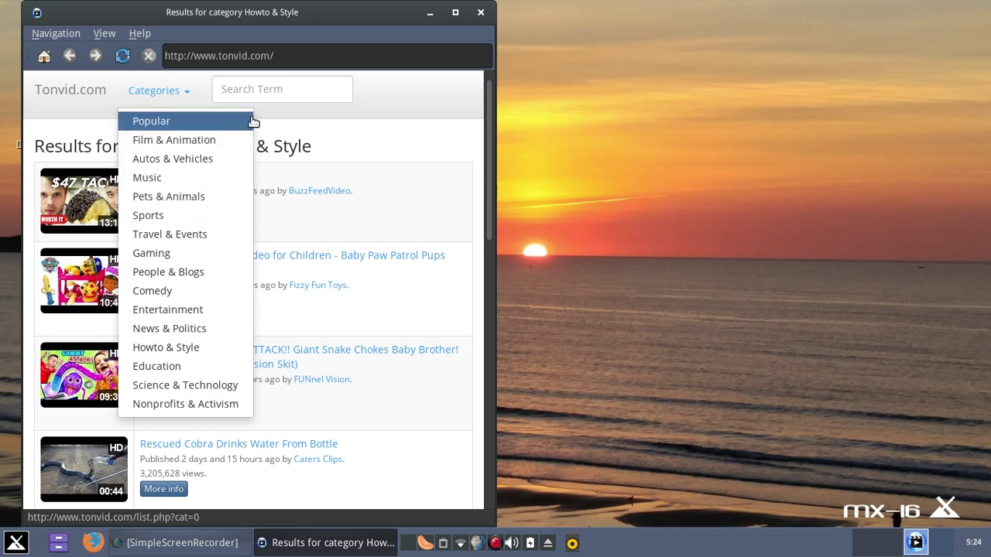
Search SMTube for "quidsup" and look through the listed videos
left_click(294, 86)
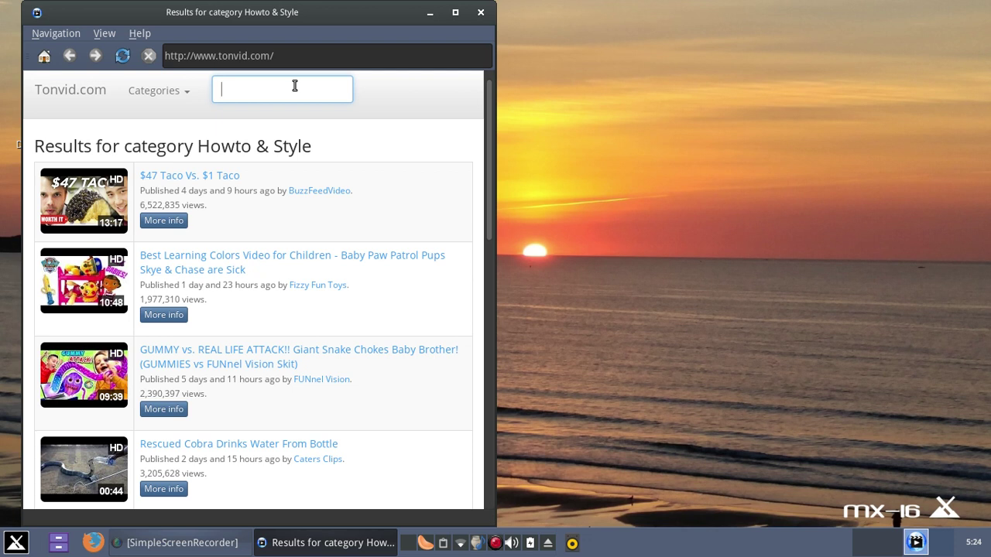
type("quidsup")
key("Return")
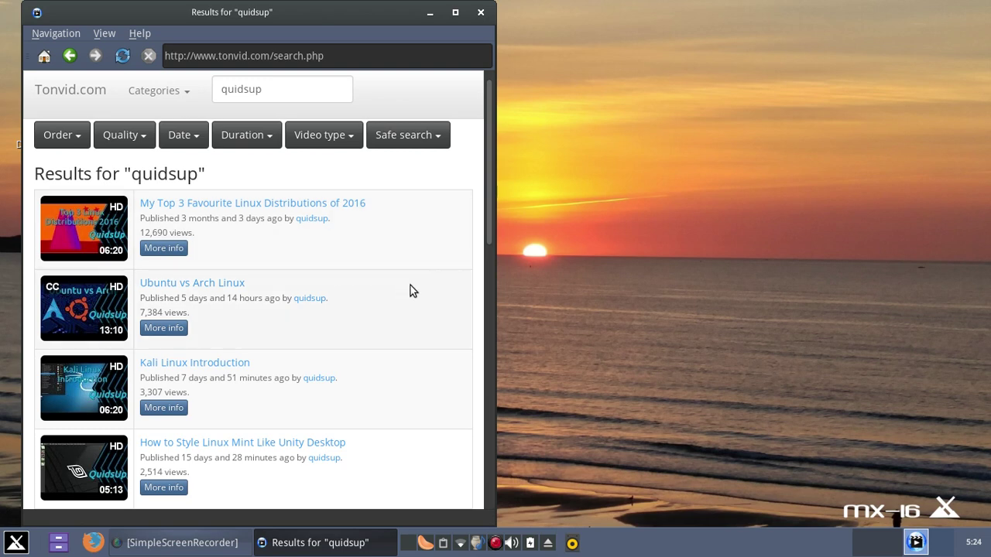
left_click_drag(492, 223, 481, 299)
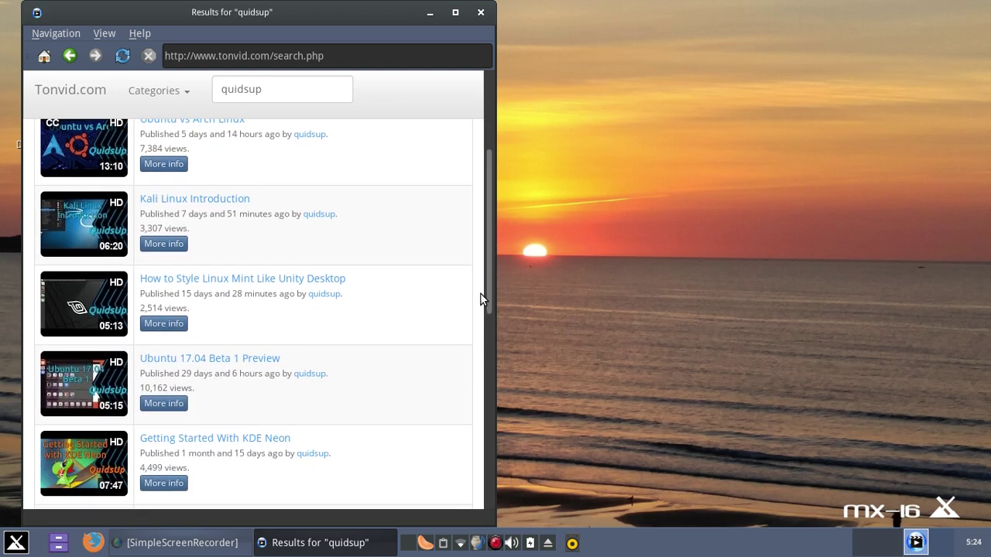
left_click_drag(489, 264, 489, 294)
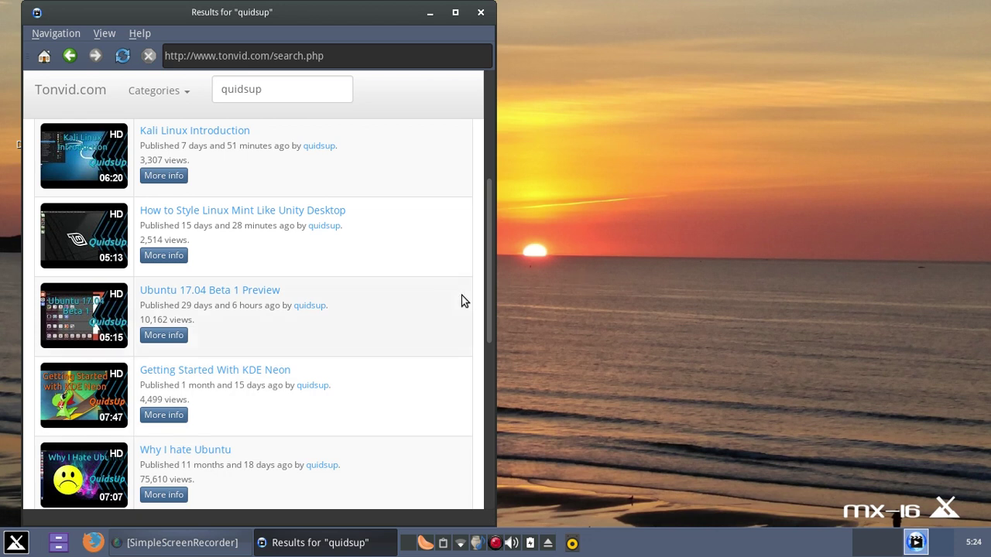
left_click_drag(490, 283, 478, 370)
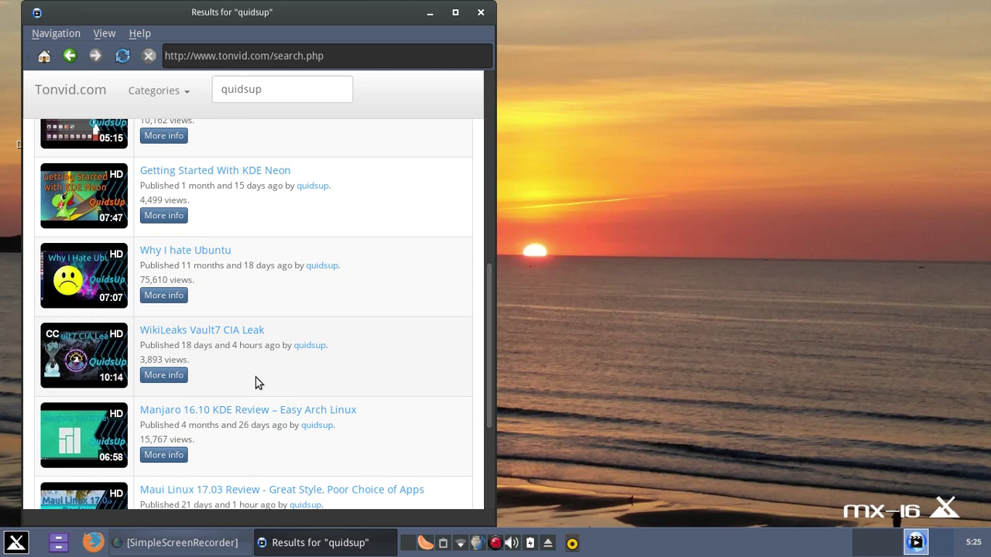
left_click_drag(486, 298, 483, 345)
left_click_drag(483, 348, 519, 152)
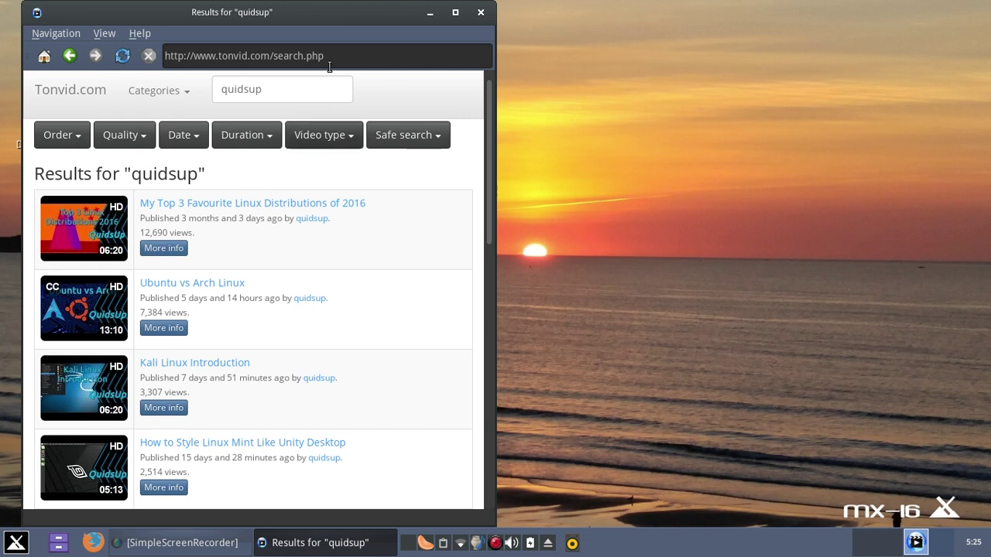
Replace the SMTube search term with "james brown" and run the search
left_click(292, 90)
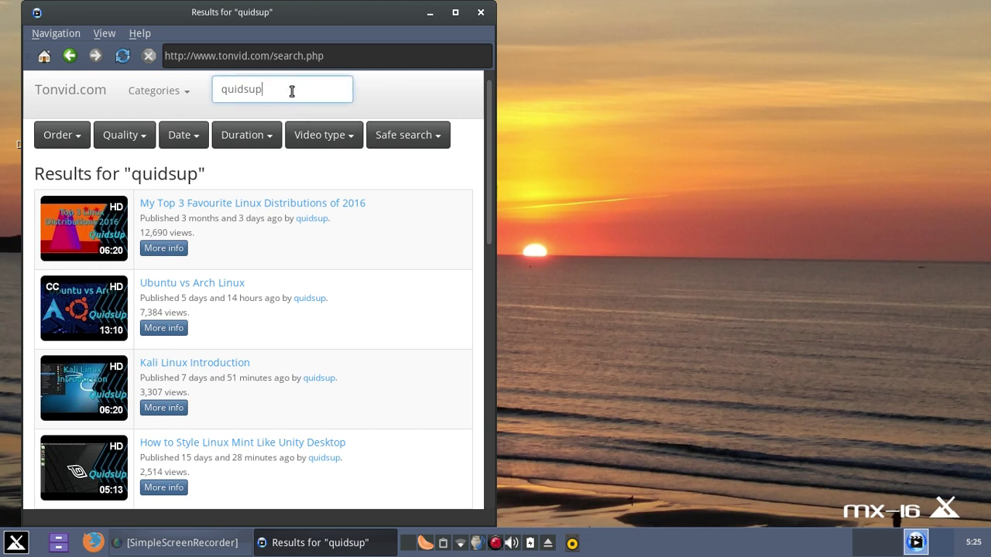
key("BackSpace")
key("BackSpace")
key("BackSpace")
key("BackSpace")
key("BackSpace")
key("BackSpace")
key("BackSpace")
type("james brown")
key("Return")
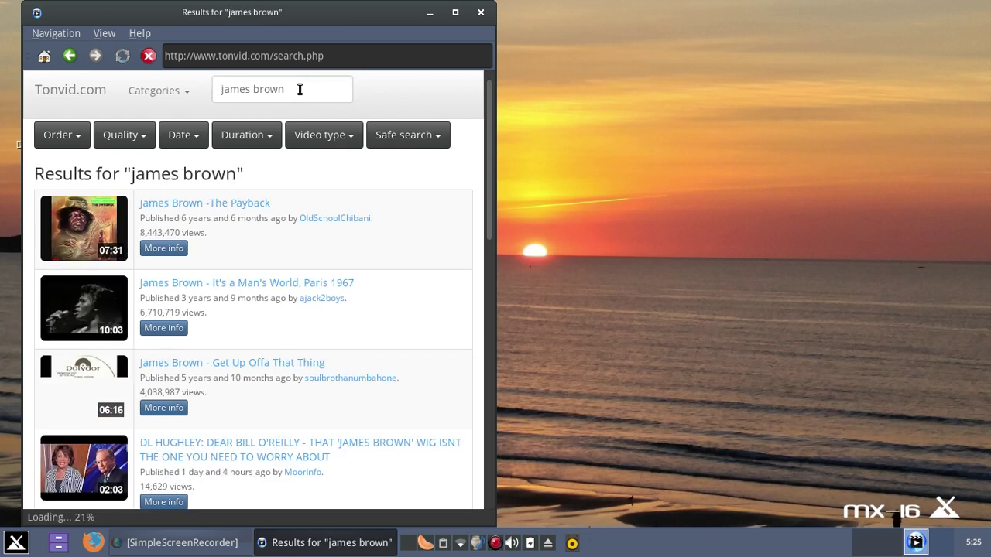
Replace the SMTube search term with "foxy brown" and run the search
left_click(300, 89)
key("BackSpace")
key("BackSpace")
key("BackSpace")
key("BackSpace")
key("BackSpace")
key("BackSpace")
key("BackSpace")
key("BackSpace")
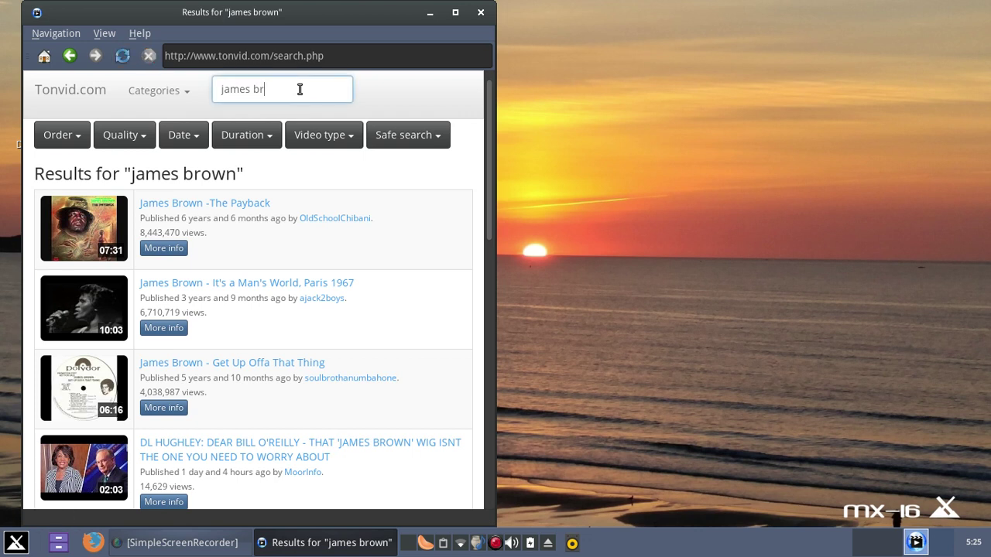
key("BackSpace")
key("BackSpace")
key("BackSpace")
type("foxy brown'")
key("Return")
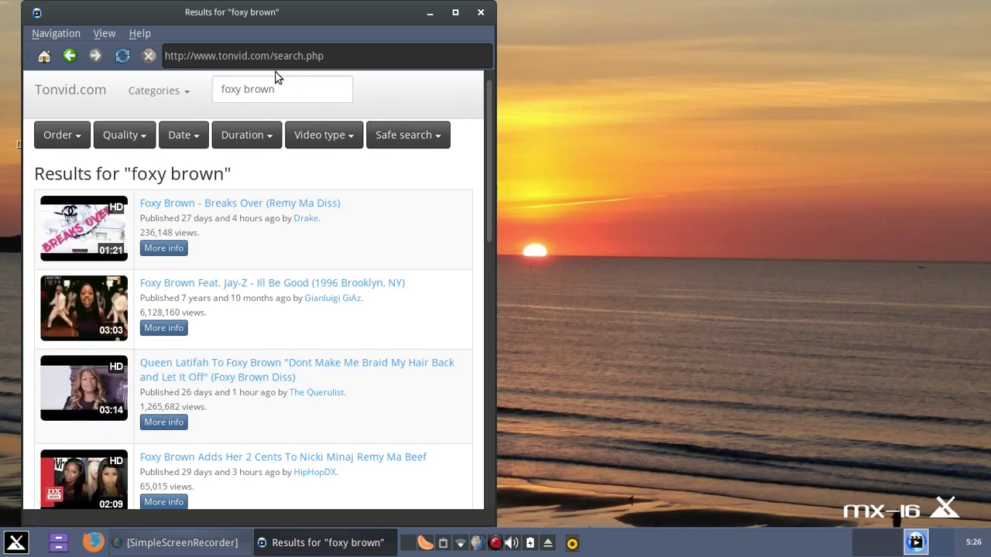
Replace the SMTube search term with a video creator's full name, run the search and look through the results
left_click(282, 89)
key("BackSpace")
key("BackSpace")
key("BackSpace")
key("BackSpace")
key("BackSpace")
key("BackSpace")
key("BackSpace")
key("BackSpace")
key("BackSpace")
key("BackSpace")
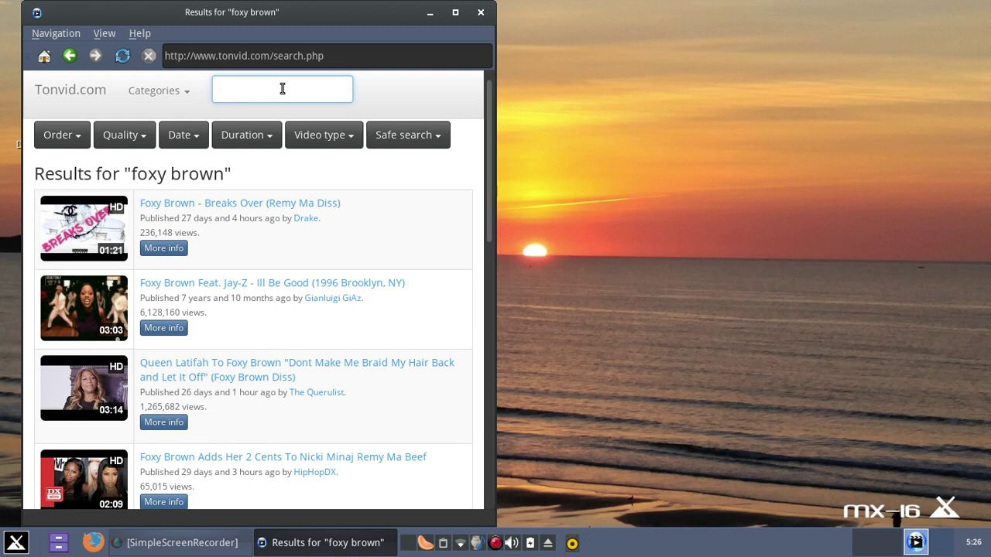
type("robert wilber")
key("Return")
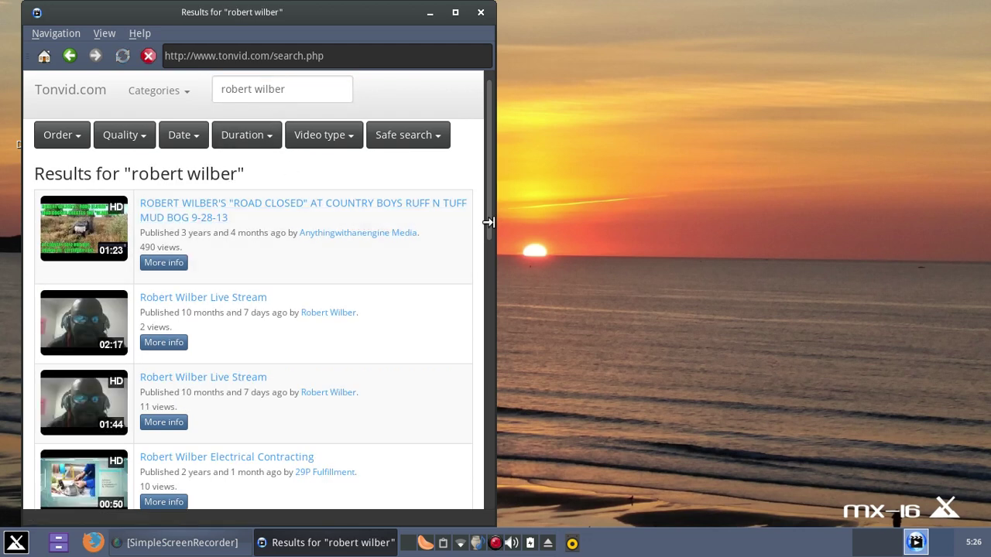
left_click_drag(488, 216, 488, 270)
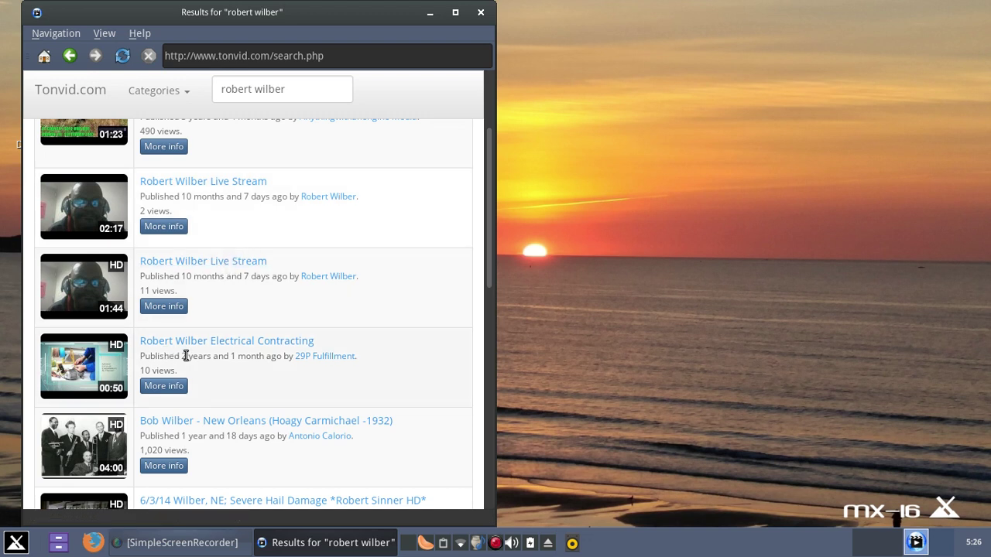
Look through the SMTube results, try to play the first listed live stream video in SMPlayer and dismiss the error dialog
left_click_drag(490, 261, 480, 427)
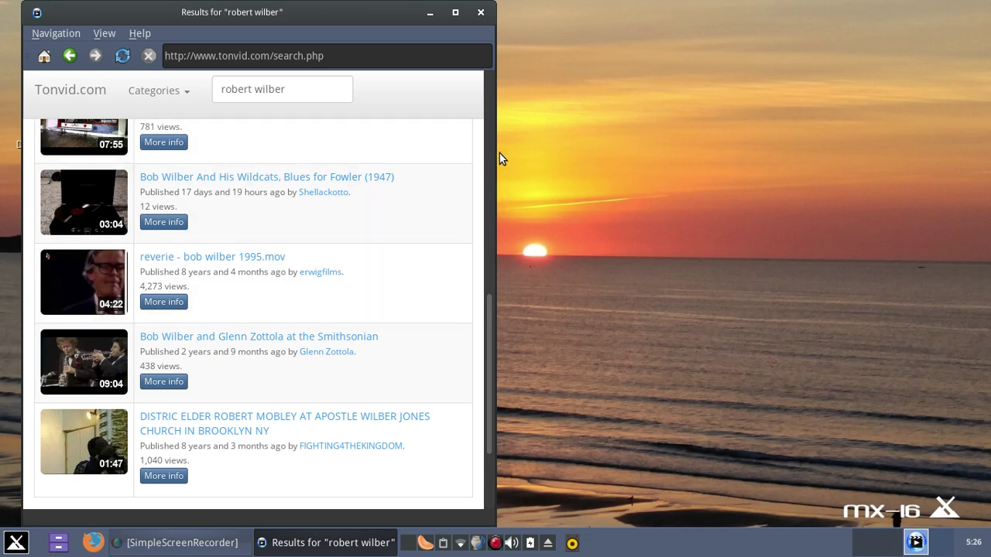
left_click_drag(492, 144, 498, 107)
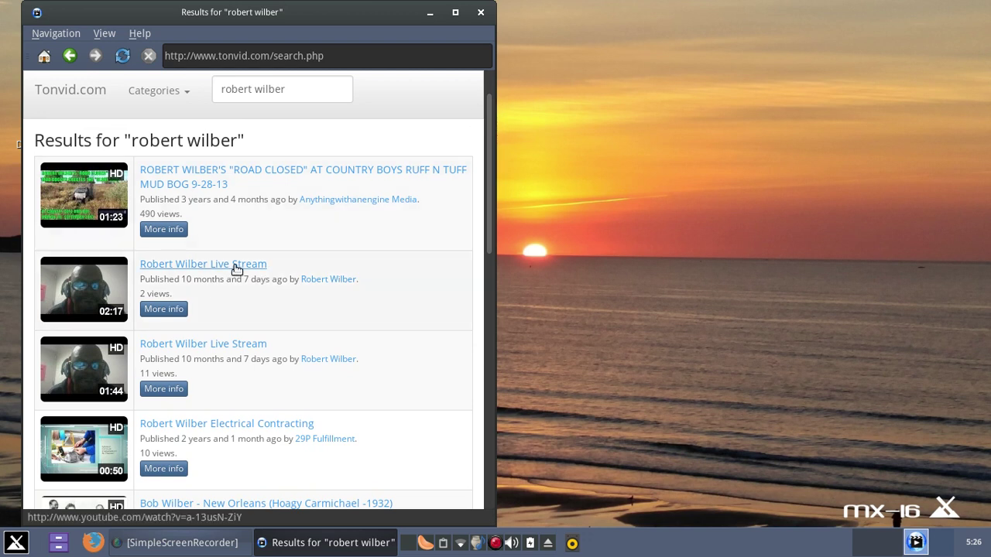
left_click(237, 266)
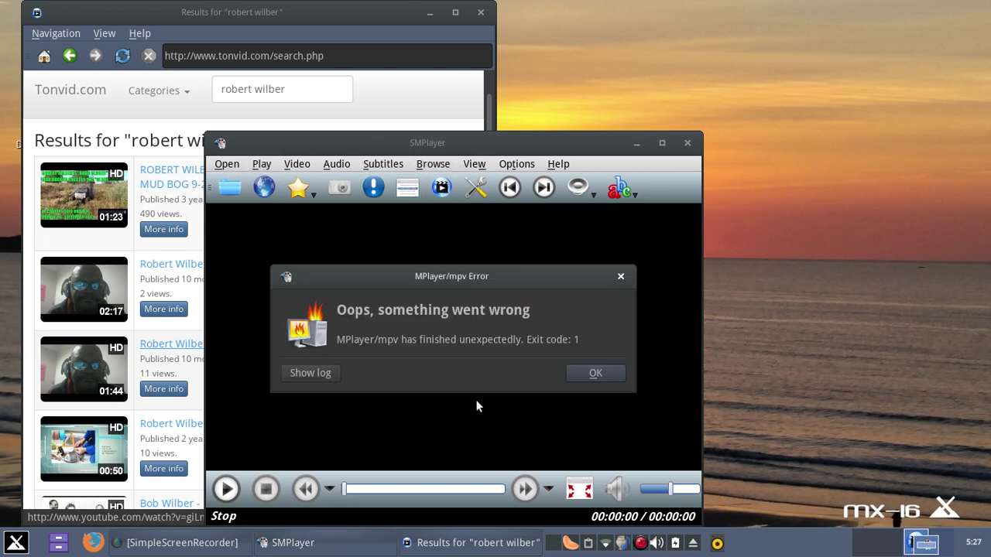
left_click(585, 370)
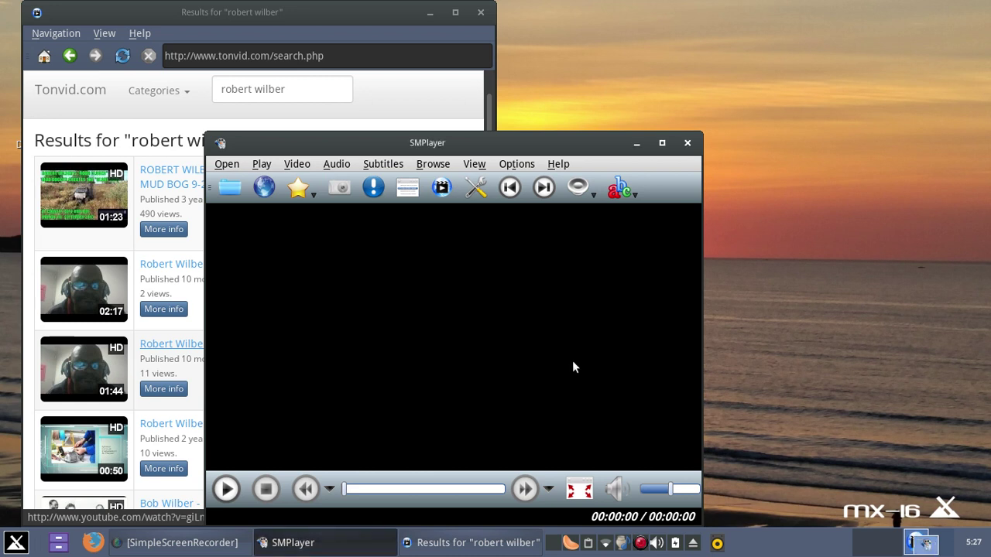
Examine SMPlayer's options for opening media, including disc, TV and radio sources, and close both SMPlayer and the SMTube results
left_click_drag(549, 145, 680, 82)
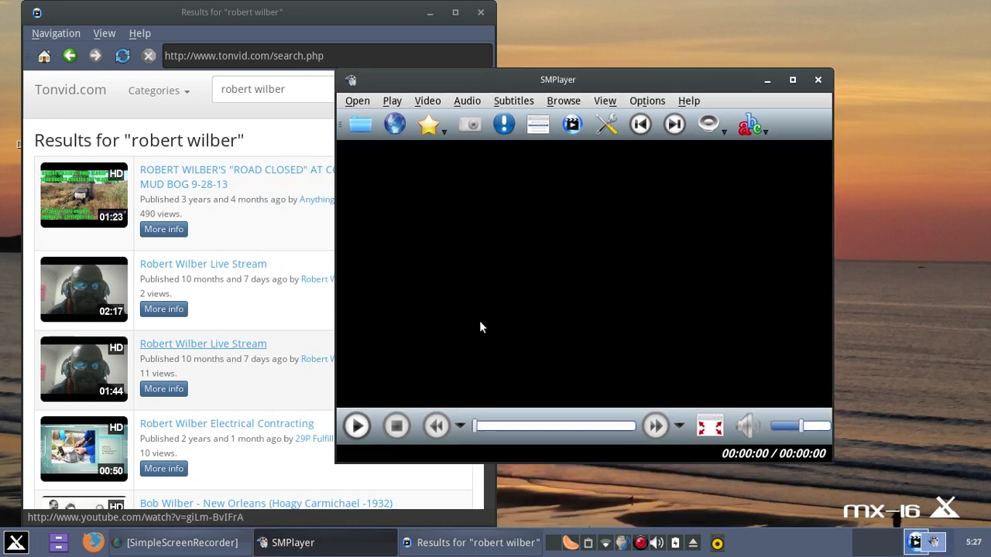
left_click(361, 100)
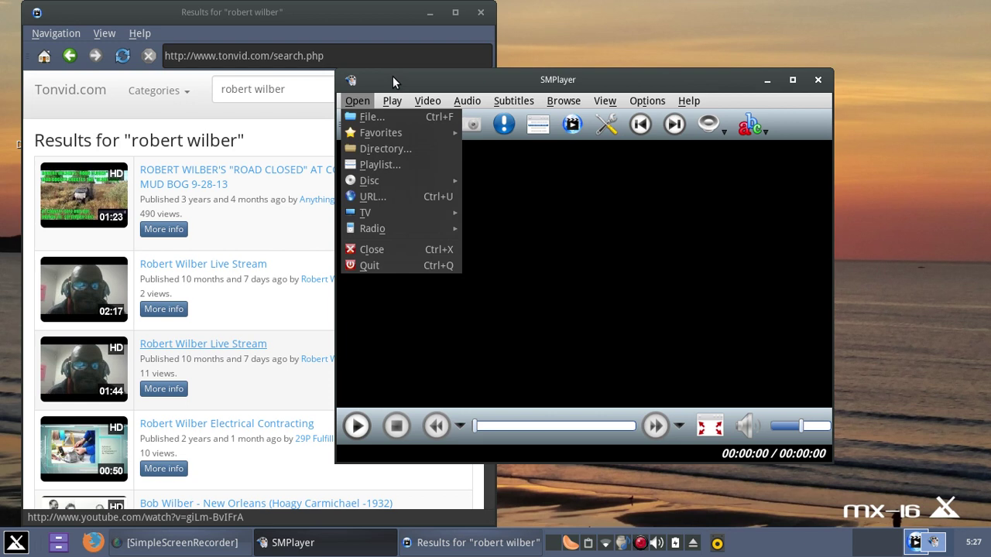
mouse_move(373, 214)
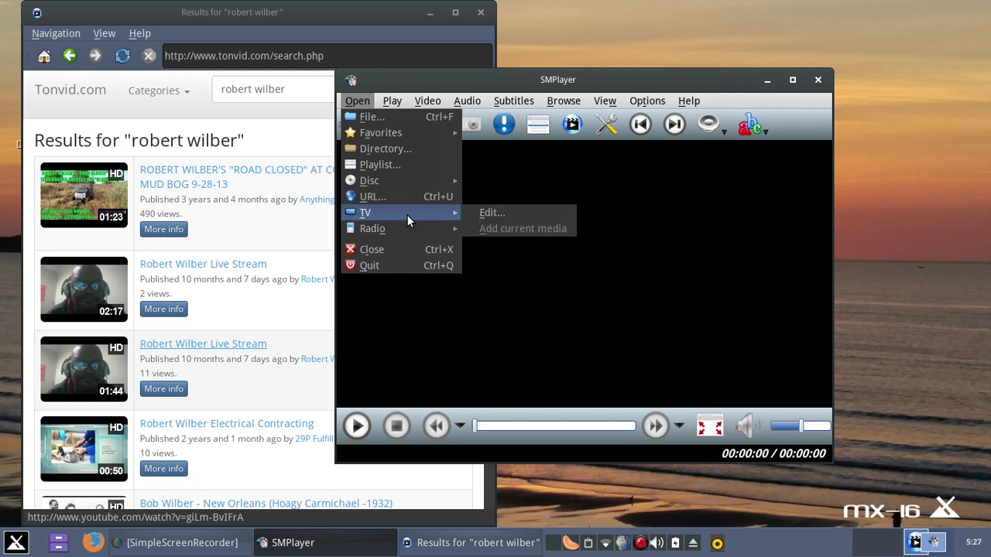
mouse_move(439, 230)
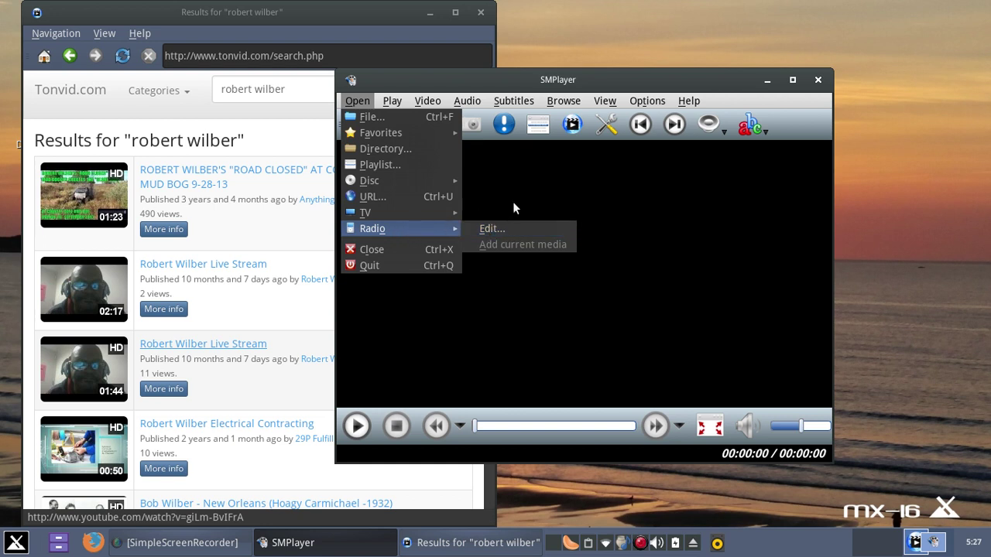
mouse_move(407, 212)
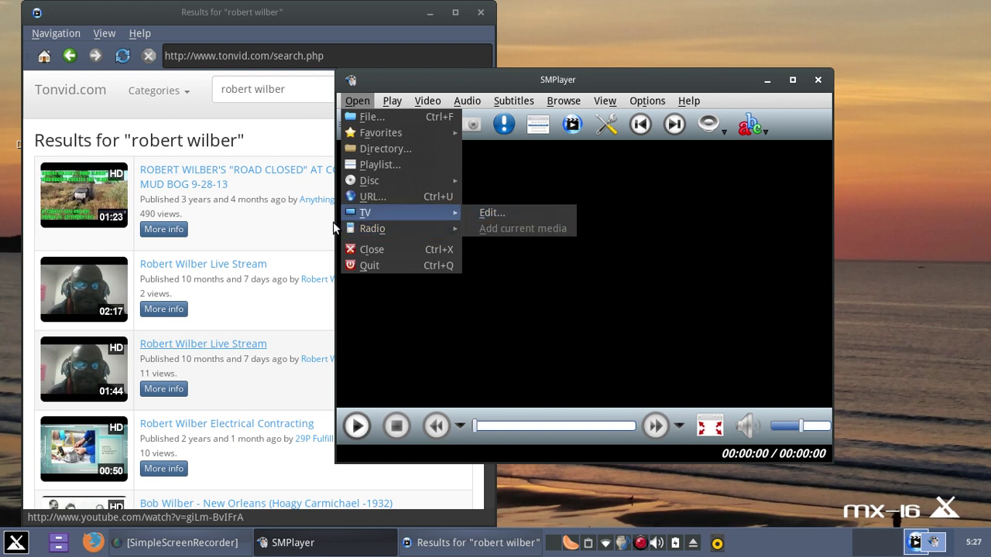
mouse_move(371, 186)
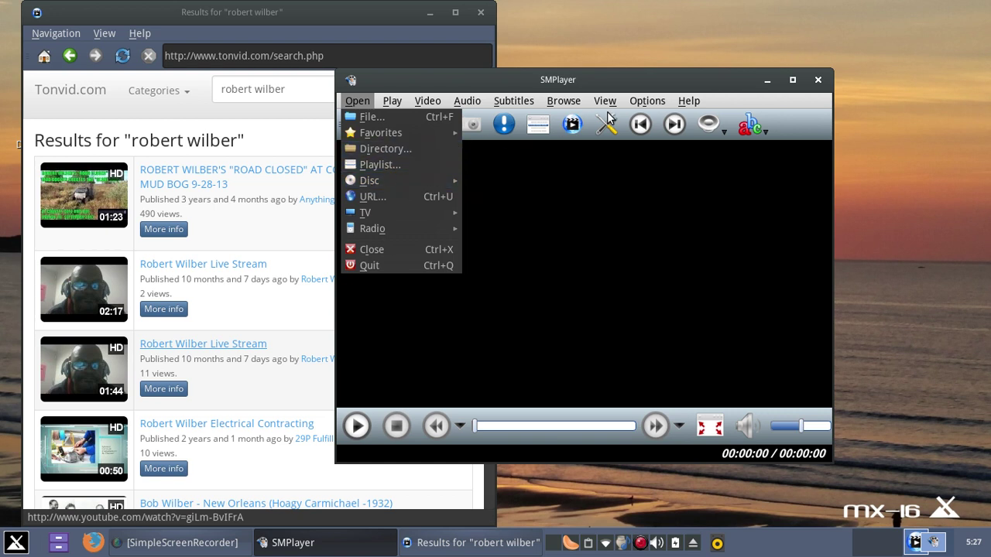
mouse_move(604, 101)
left_click(619, 85)
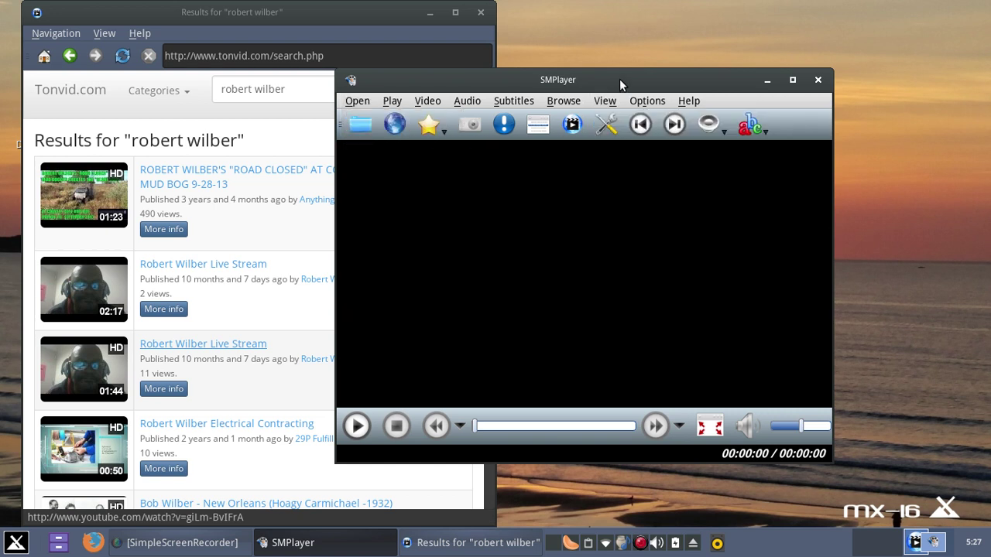
left_click(819, 81)
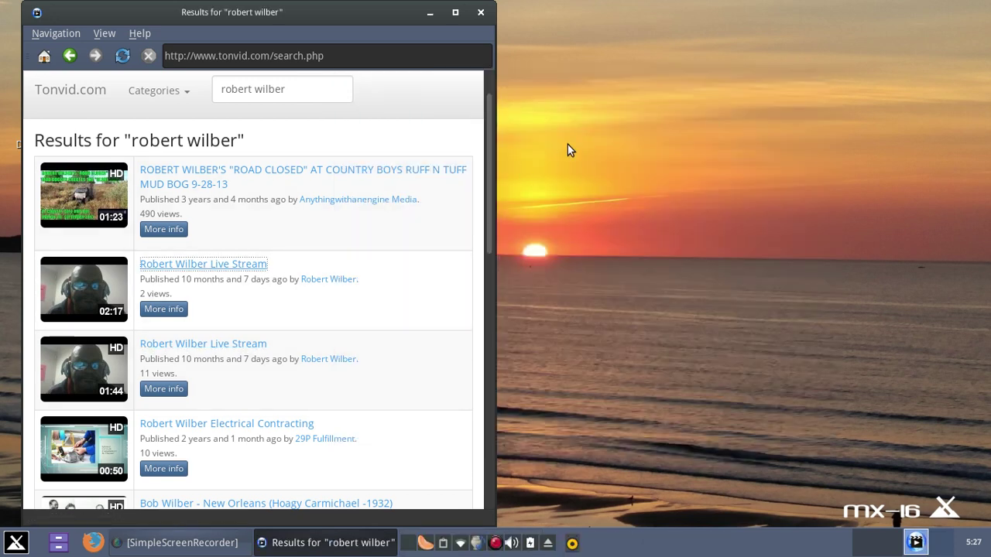
left_click(480, 13)
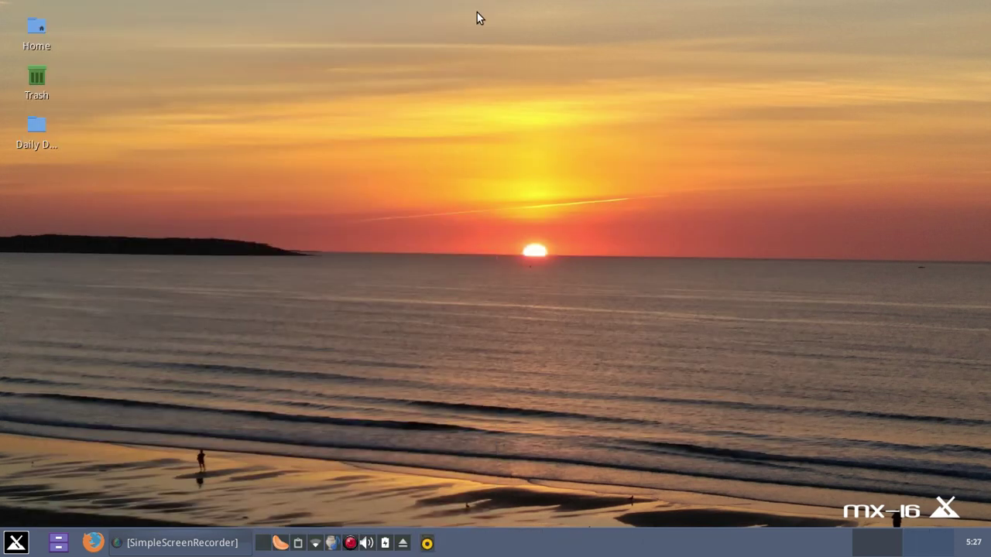
Find the standard Audacious player among the installed multimedia applications and launch it
left_click(16, 545)
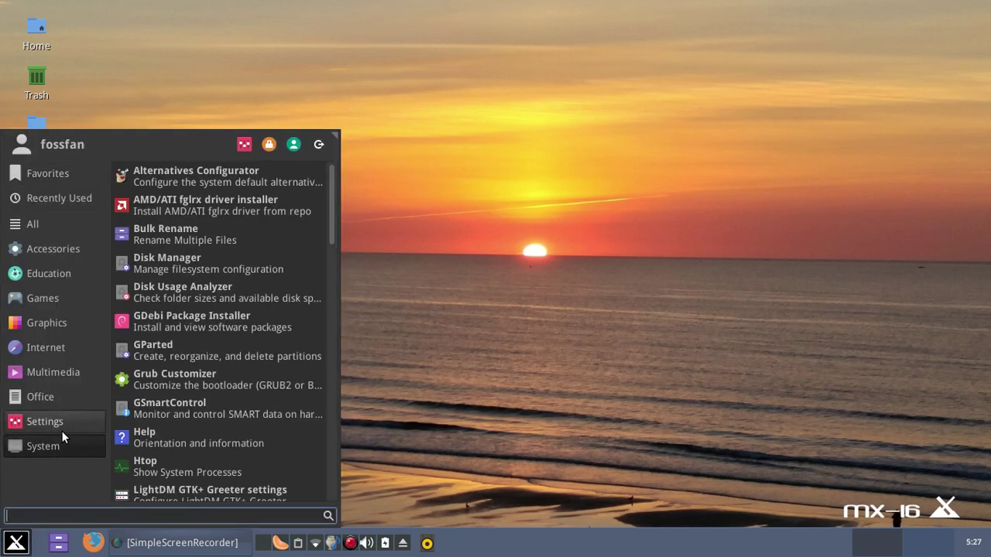
mouse_move(56, 422)
mouse_move(52, 448)
mouse_move(55, 381)
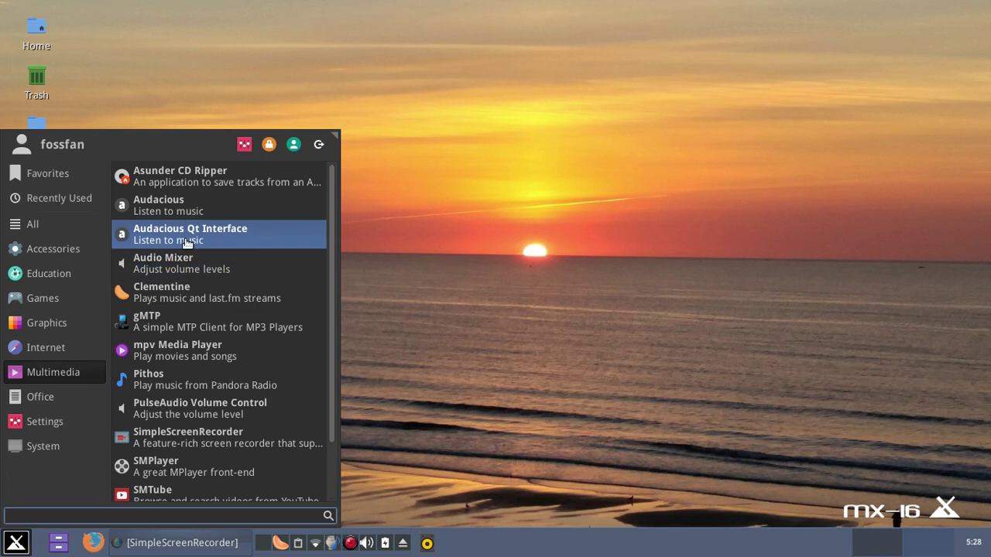
left_click(173, 208)
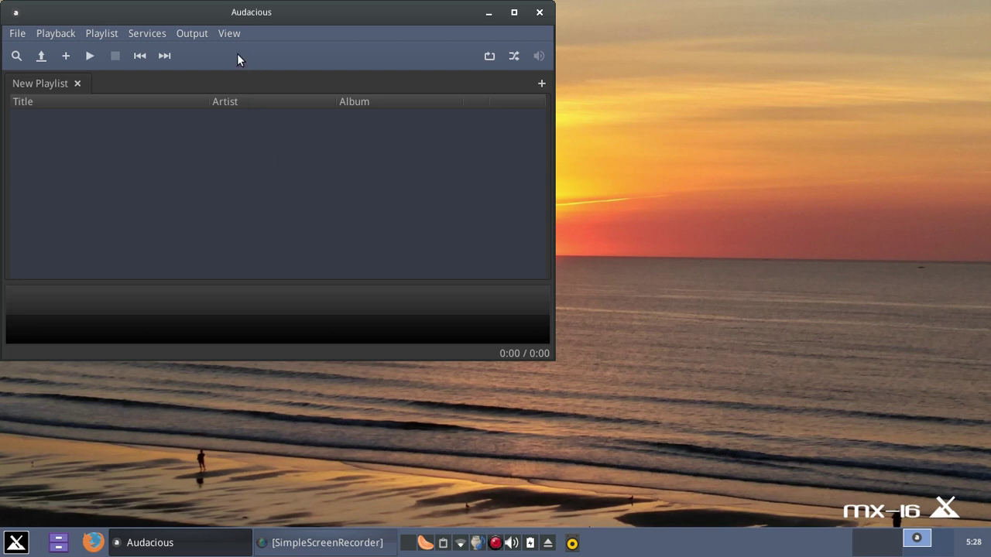
Open the Audacious settings from the visualizations option and set the interface plugin to Winamp Classic Interface
left_click(229, 34)
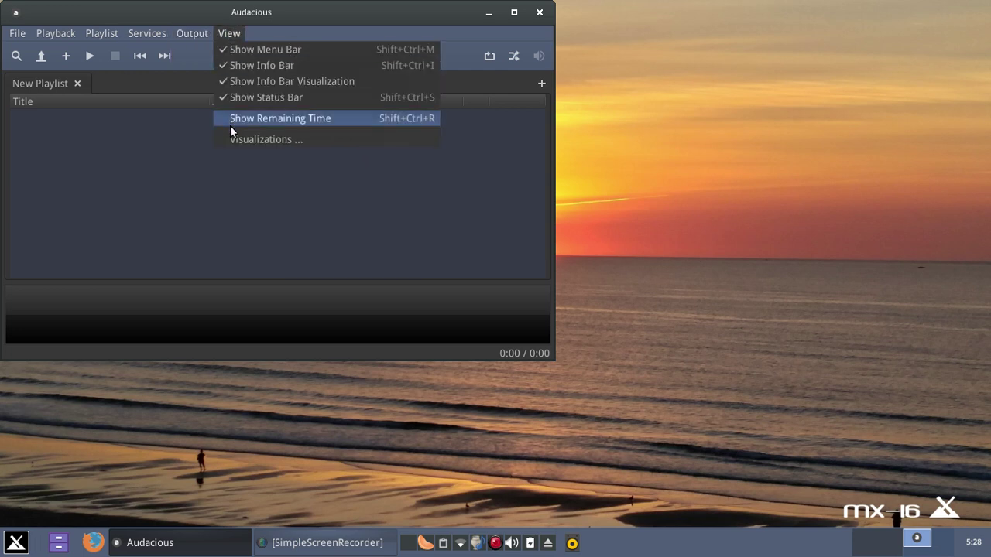
left_click(232, 140)
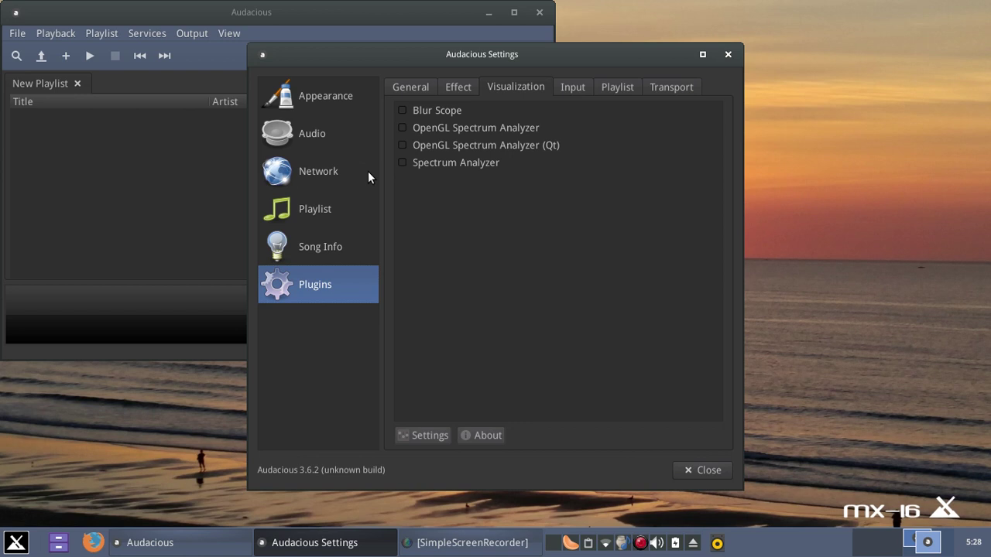
left_click(338, 97)
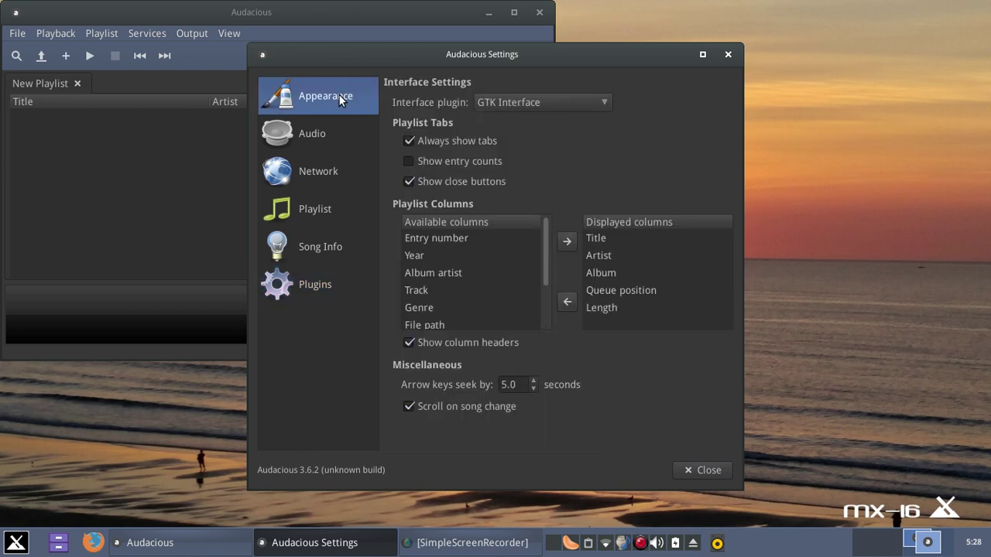
left_click(582, 103)
left_click(579, 138)
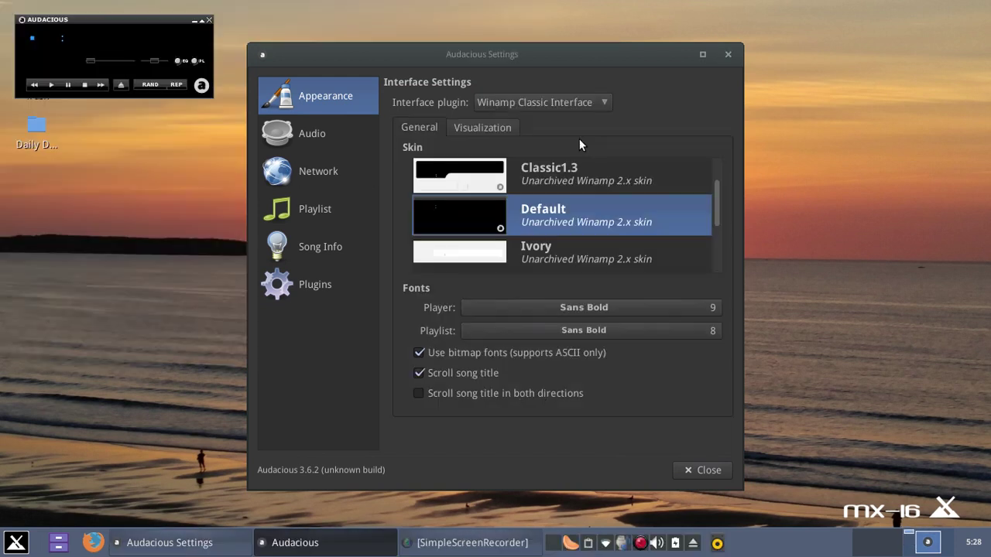
Apply the Refugee skin to the Winamp-style Audacious player
left_click_drag(656, 54, 752, 66)
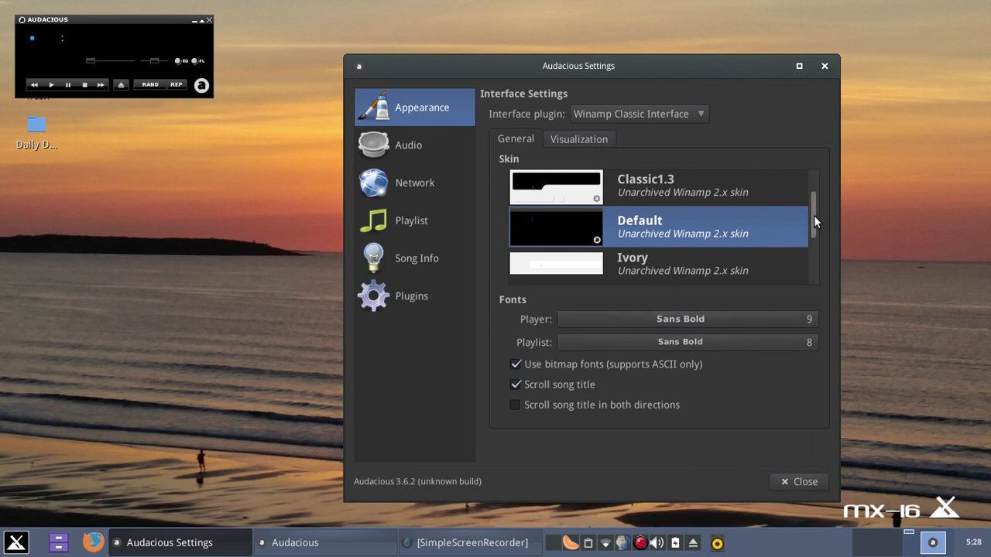
left_click_drag(811, 218, 801, 286)
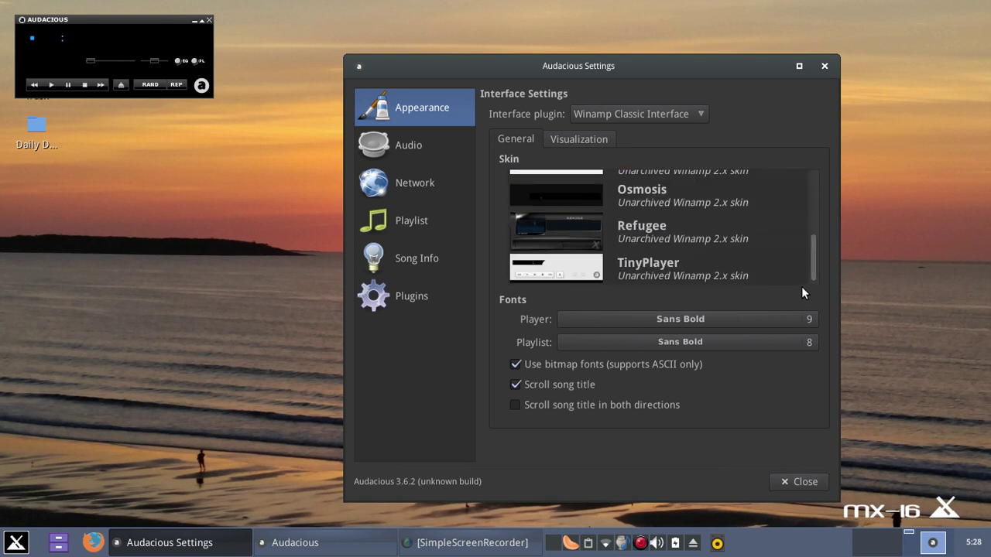
left_click(572, 232)
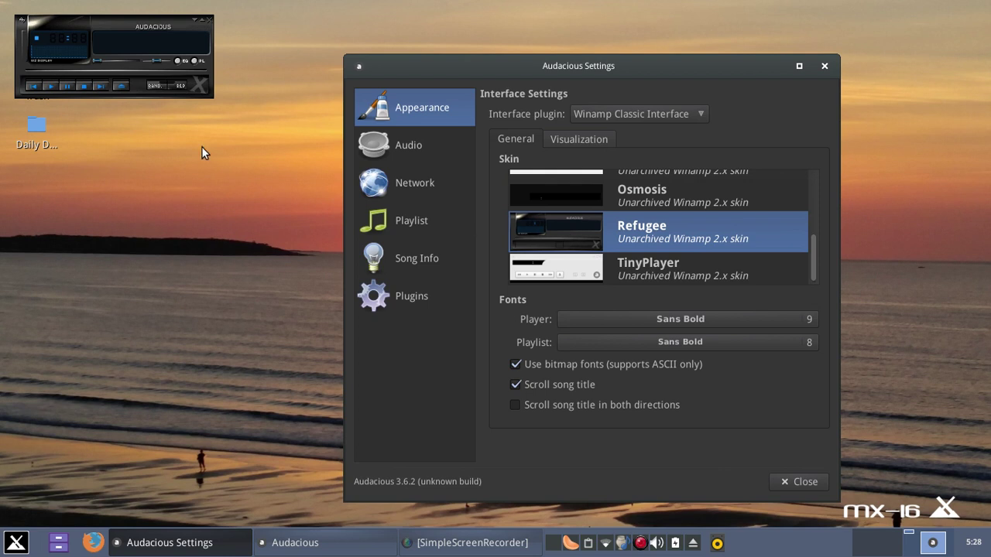
Try to load the home directory's Music folder into Audacious, check the file chooser again and close it
left_click(121, 85)
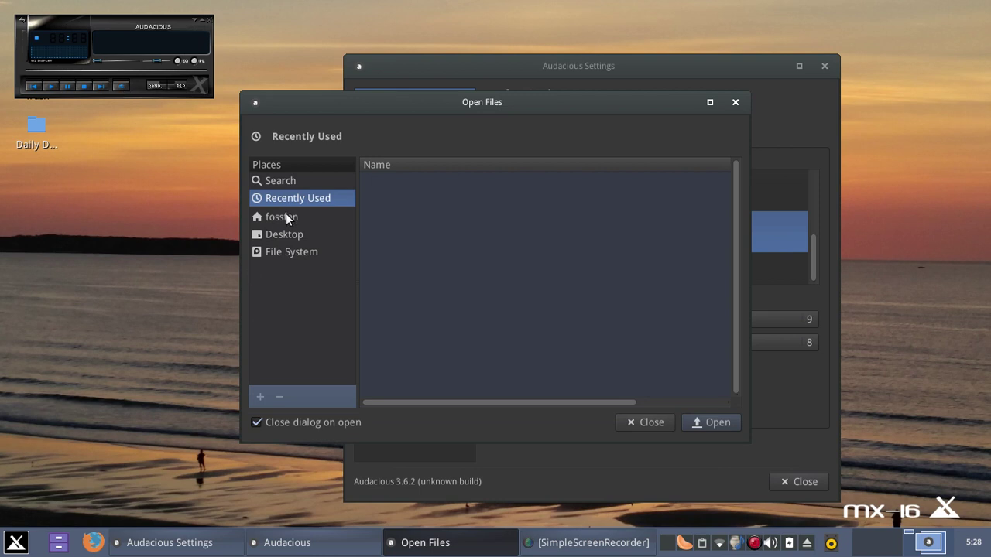
left_click(286, 217)
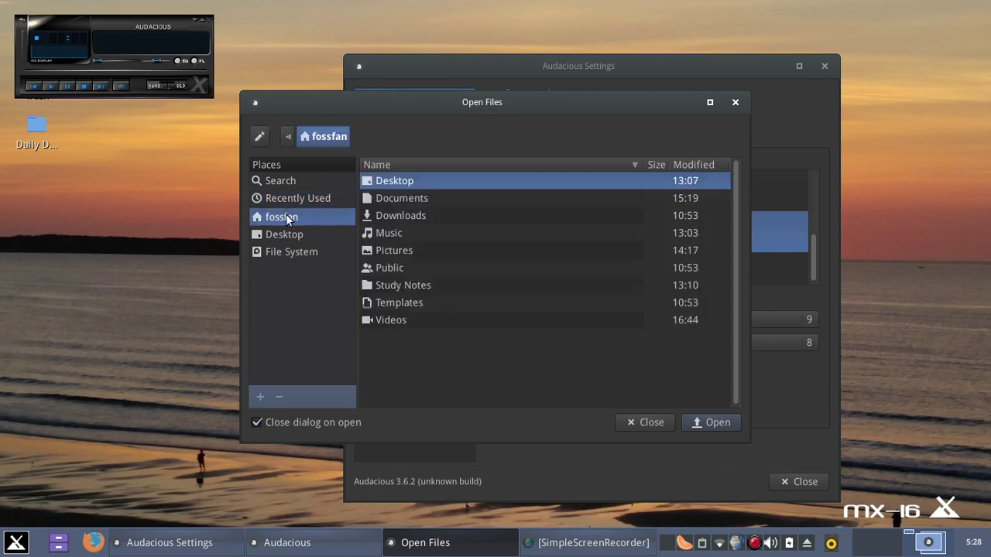
left_click(377, 234)
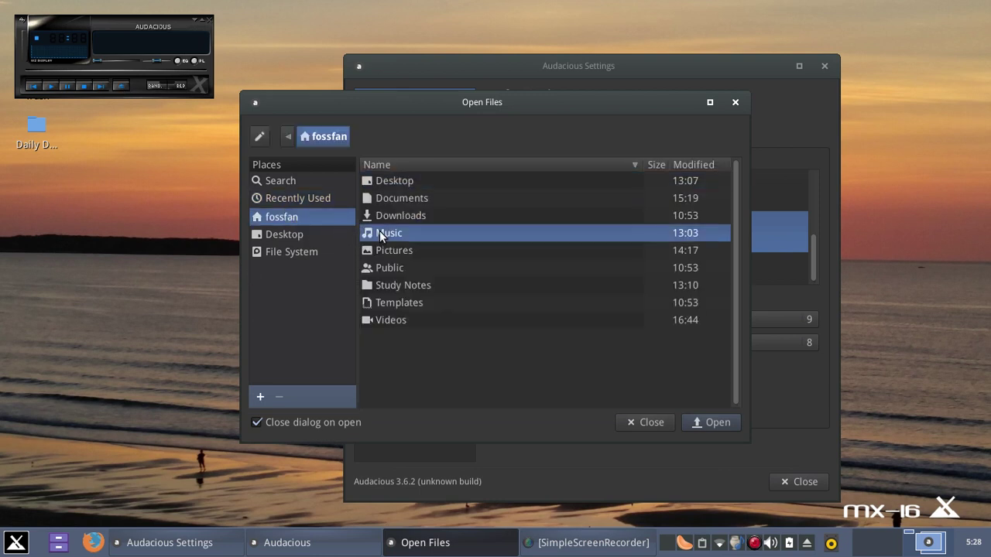
left_click(708, 423)
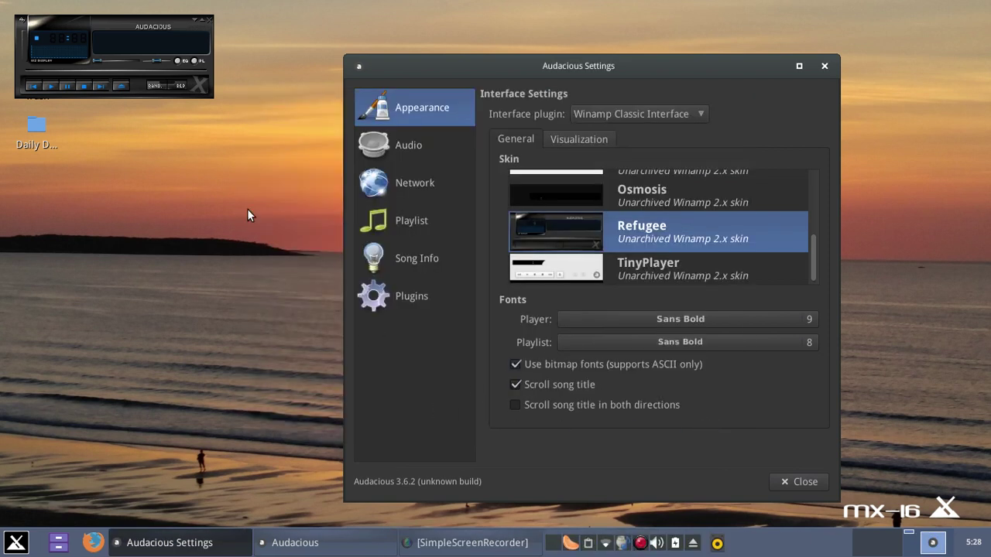
left_click(126, 87)
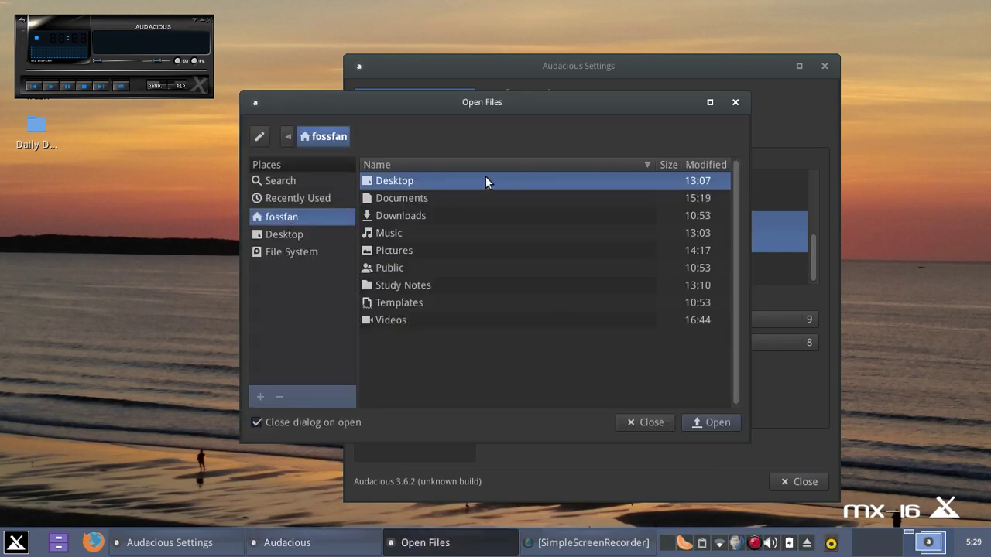
left_click(735, 103)
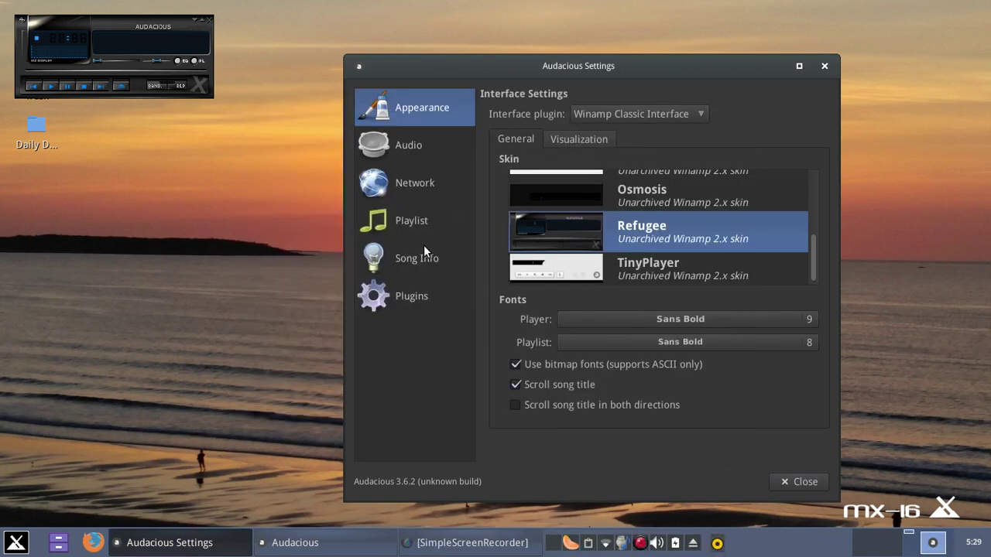
Enable the Blur Scope visualization plugin and arrange its window beside the Audacious settings
left_click(408, 294)
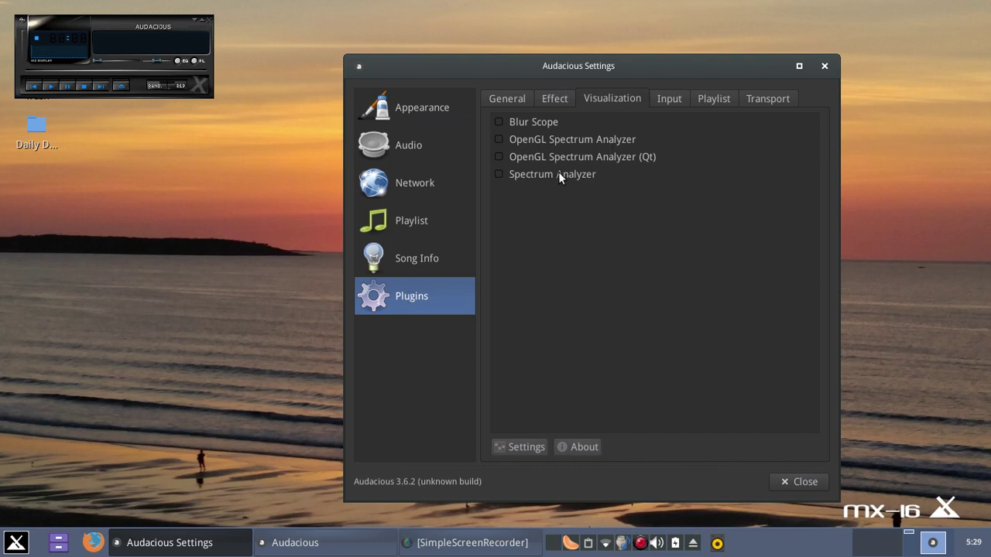
left_click(499, 121)
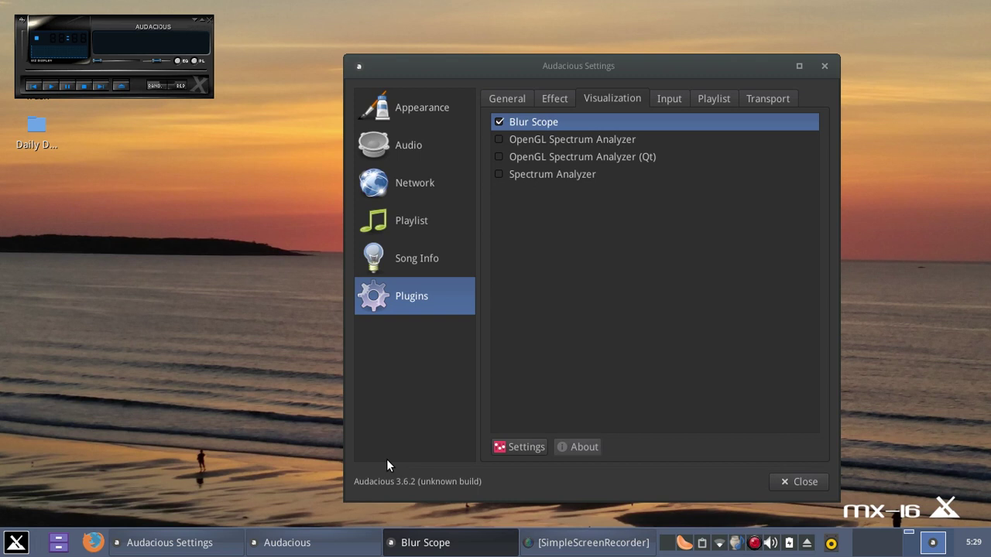
left_click(414, 544)
left_click_drag(641, 65, 816, 183)
left_click_drag(462, 203, 295, 183)
left_click_drag(613, 178, 539, 80)
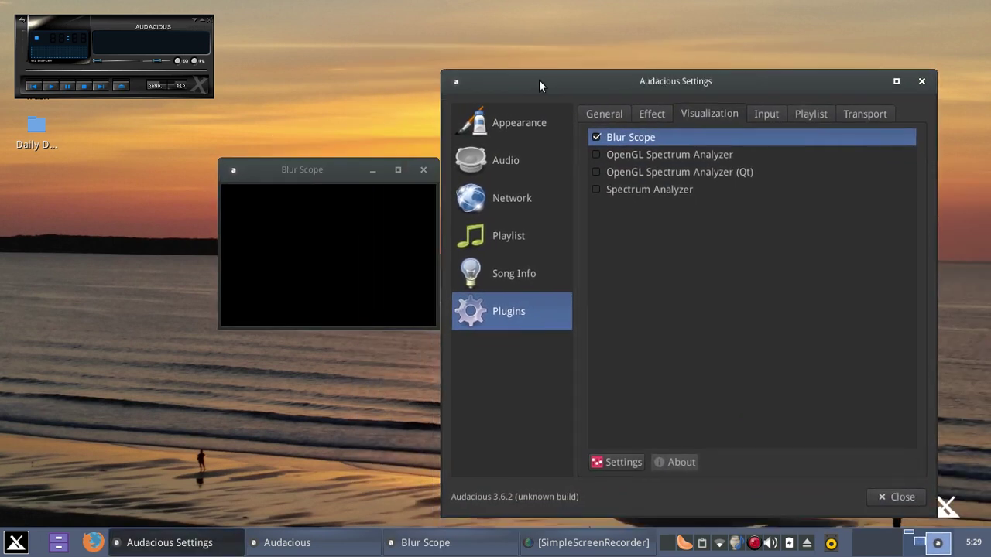
Disable Blur Scope, and turn the OpenGL Spectrum Analyzer (Qt) plugin on and off again
left_click(595, 138)
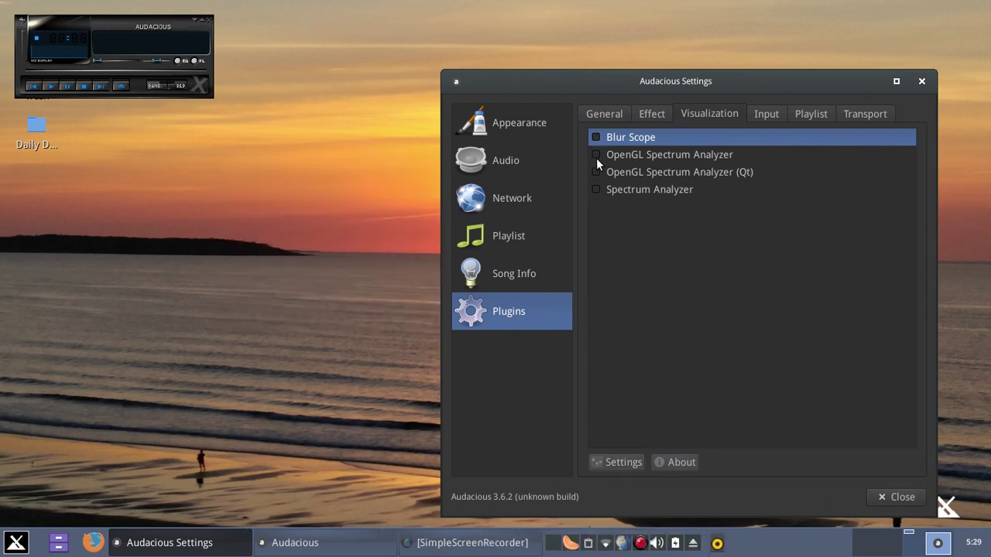
left_click(596, 171)
left_click(596, 172)
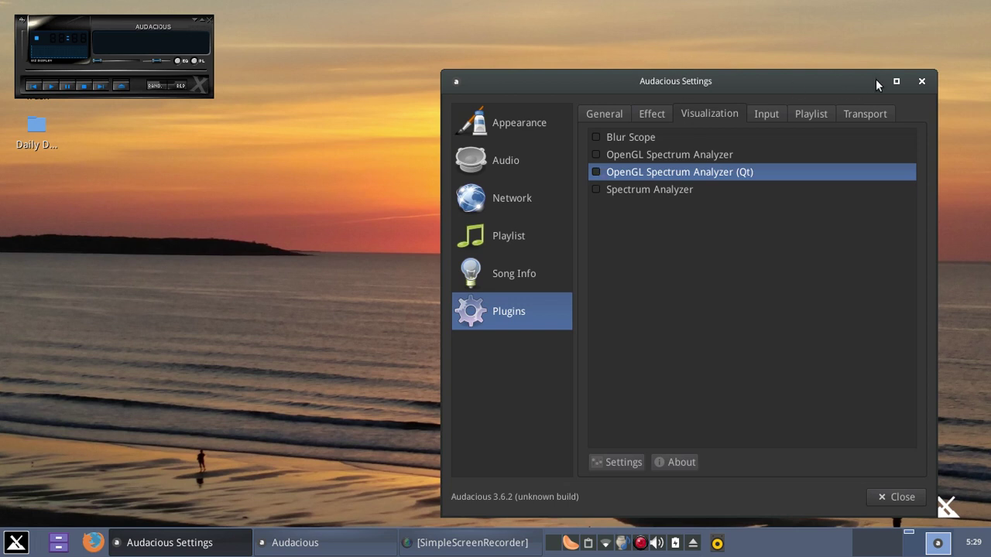
Close the Audacious settings and player, and bring up the SimpleScreenRecorder window
left_click(922, 80)
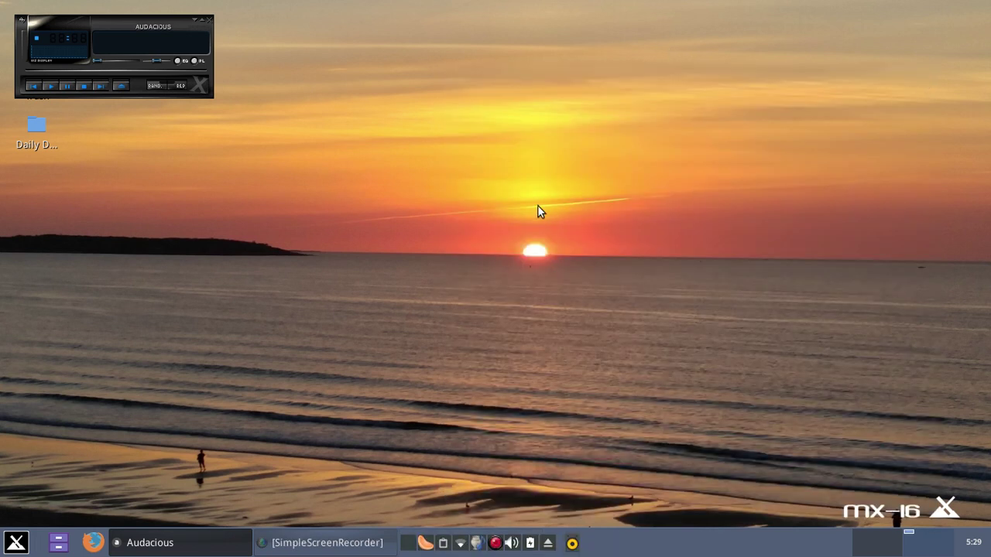
left_click(208, 18)
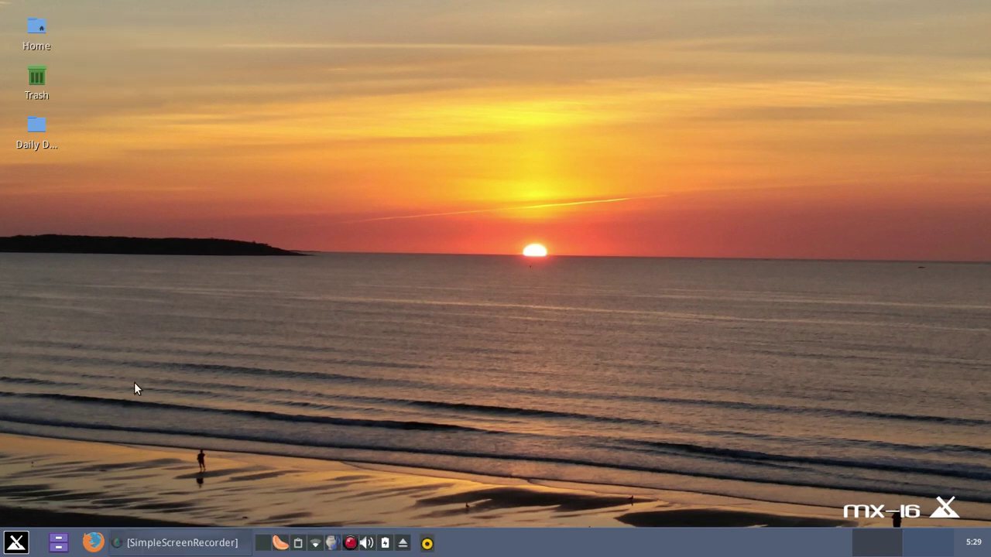
left_click(143, 546)
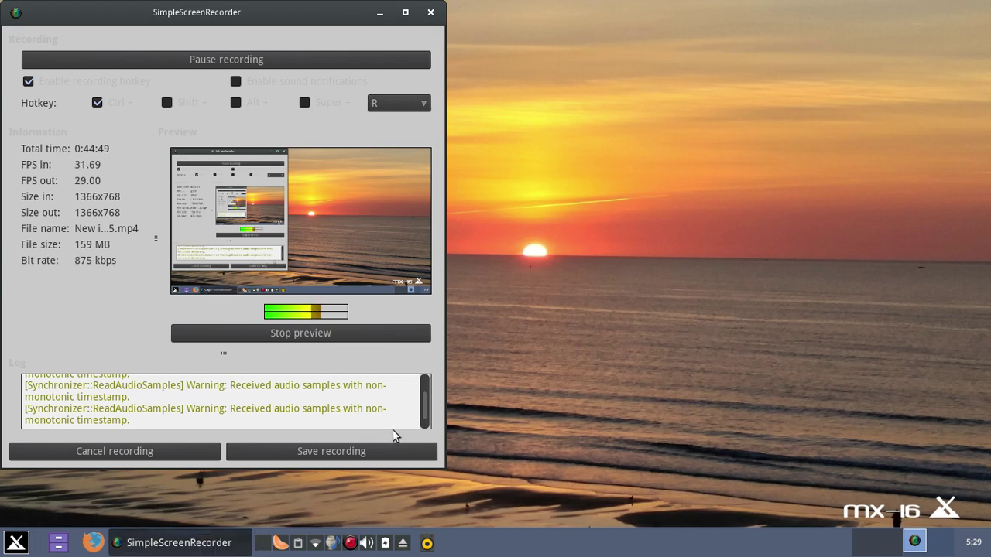